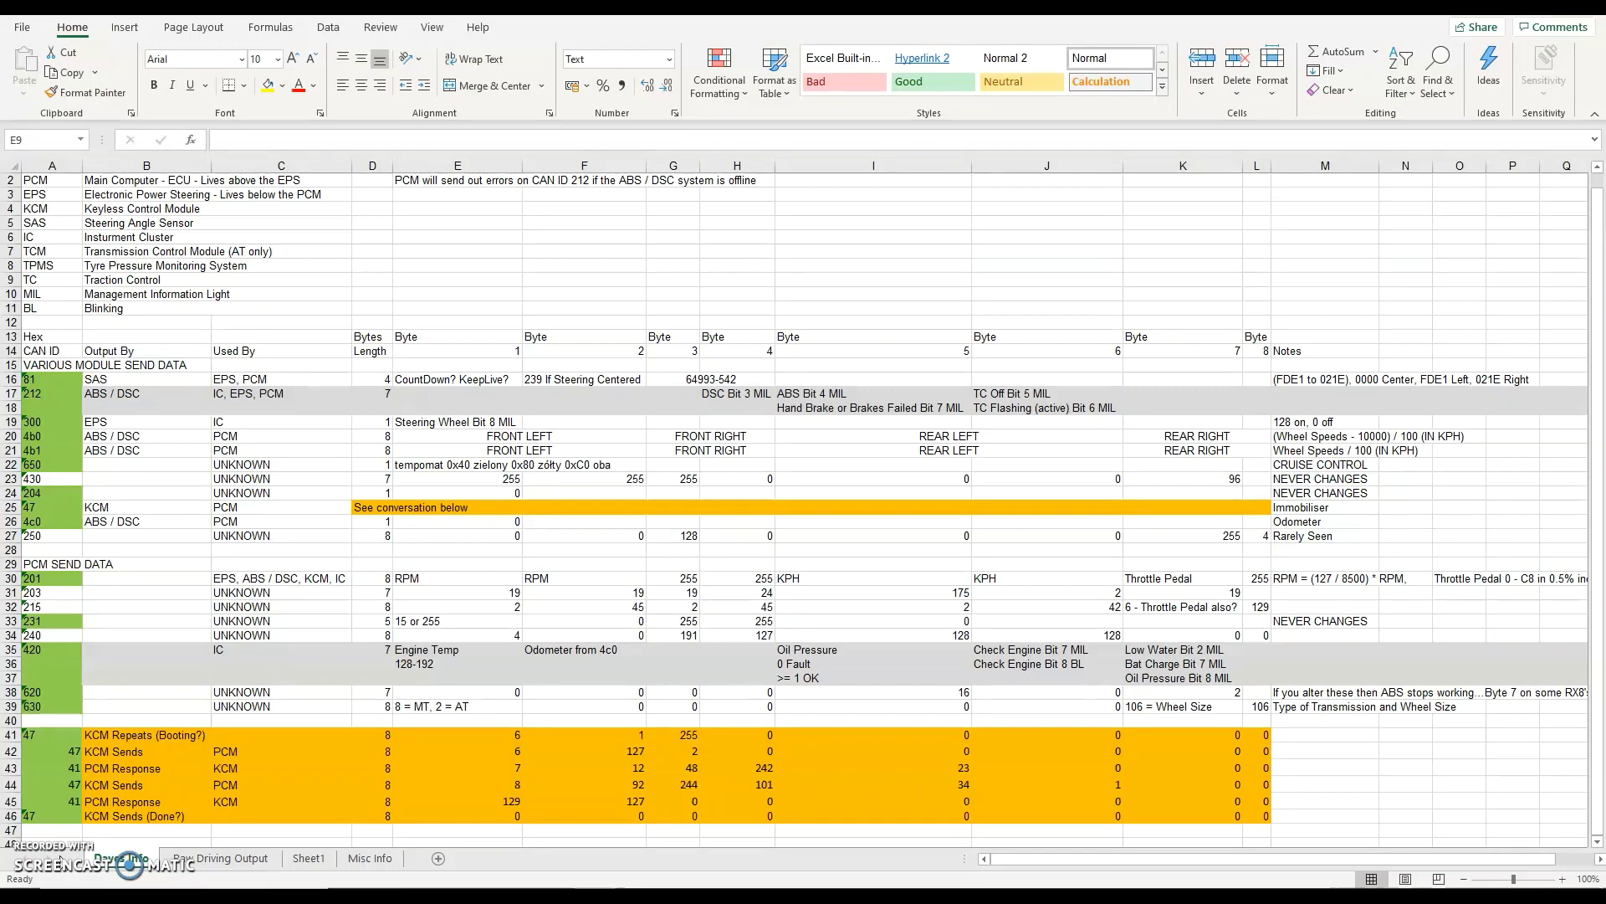
Review the module abbreviation list: PCM, ABS / DSC, KCM, EPS with its description, and IC.
{"action": "left_click", "coordinate": [50, 177]}
{"action": "key", "text": "Up"}
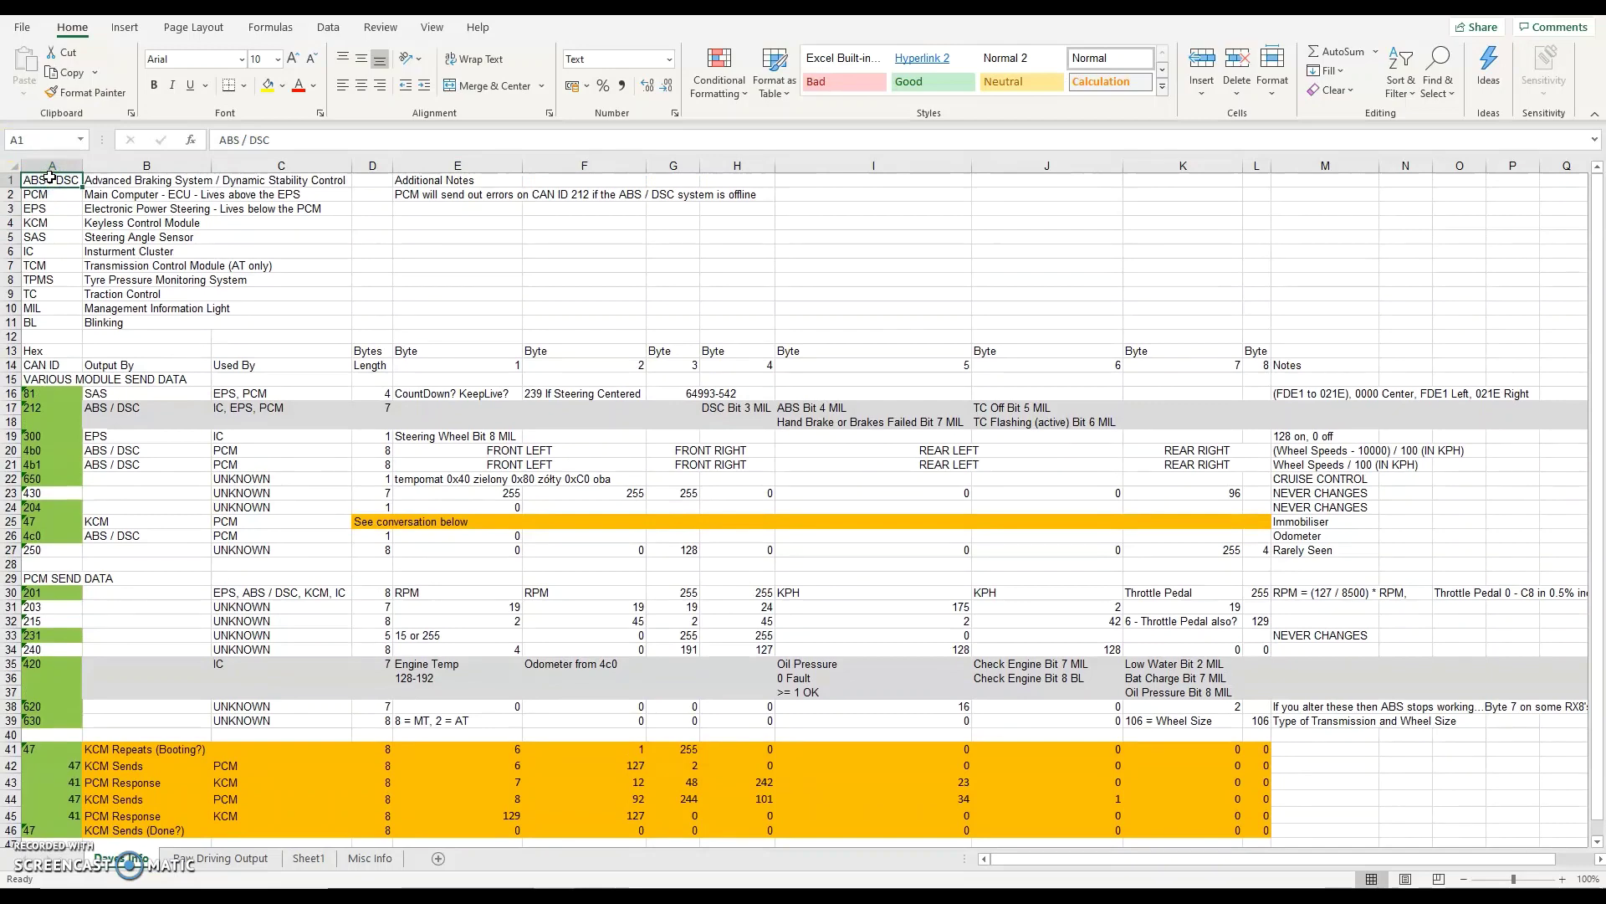
{"action": "key", "text": "Down"}
{"action": "key", "text": "Down"}
{"action": "key", "text": "Down"}
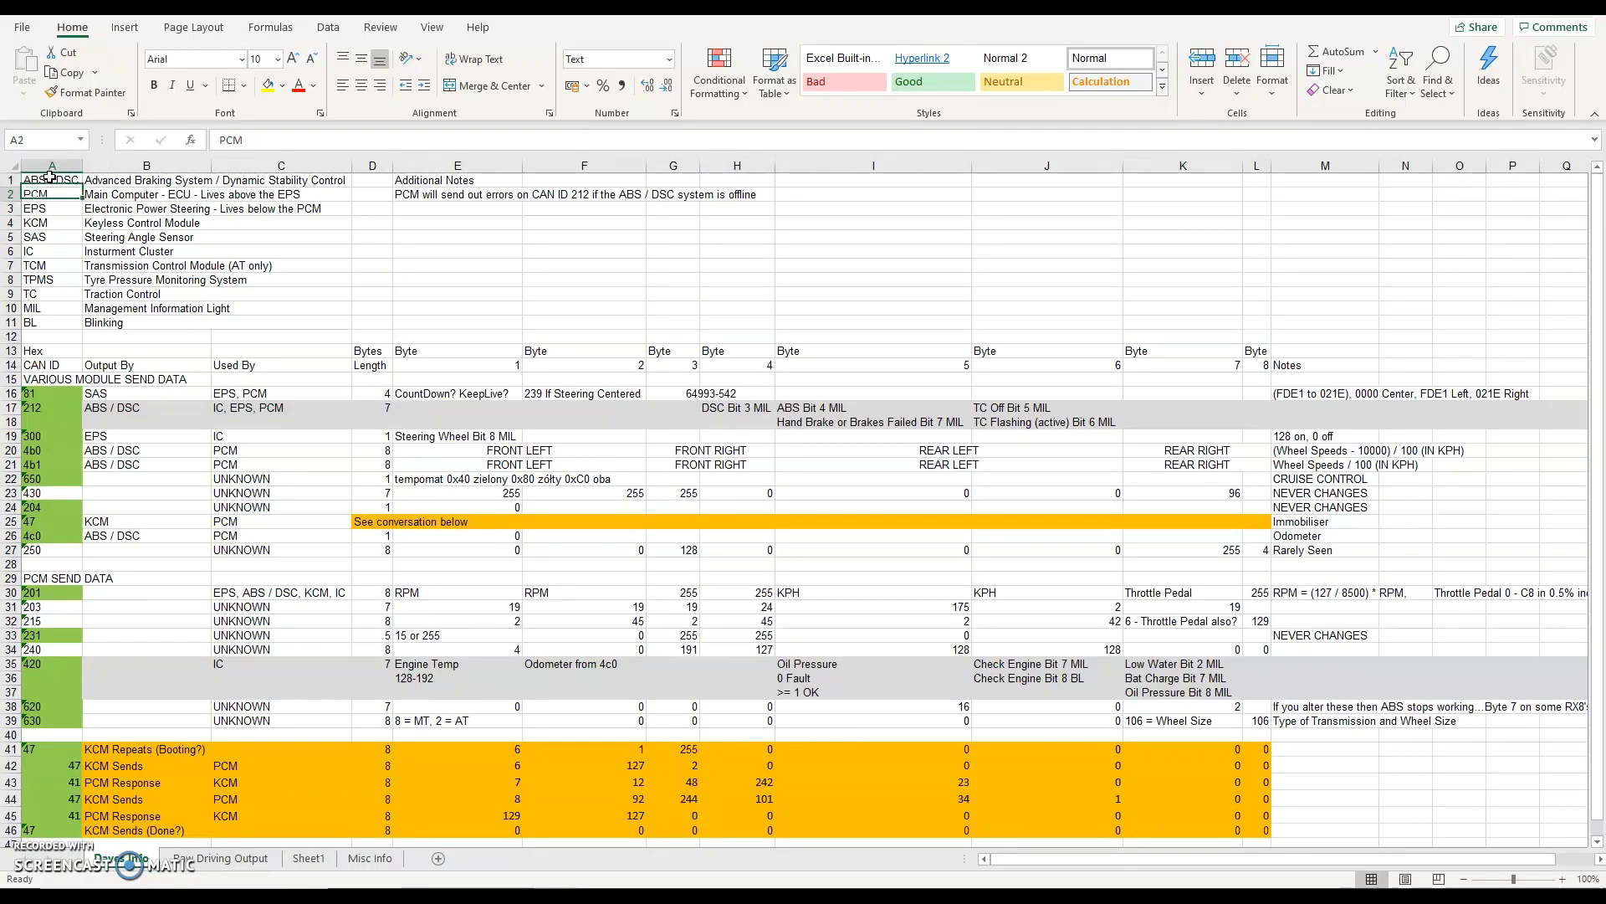
{"action": "key", "text": "Down"}
{"action": "key", "text": "Down"}
{"action": "key", "text": "Down"}
{"action": "key", "text": "Down"}
{"action": "key", "text": "Down"}
{"action": "key", "text": "Down"}
{"action": "key", "text": "Down"}
{"action": "key", "text": "Right"}
{"action": "key", "text": "Right"}
{"action": "key", "text": "Right"}
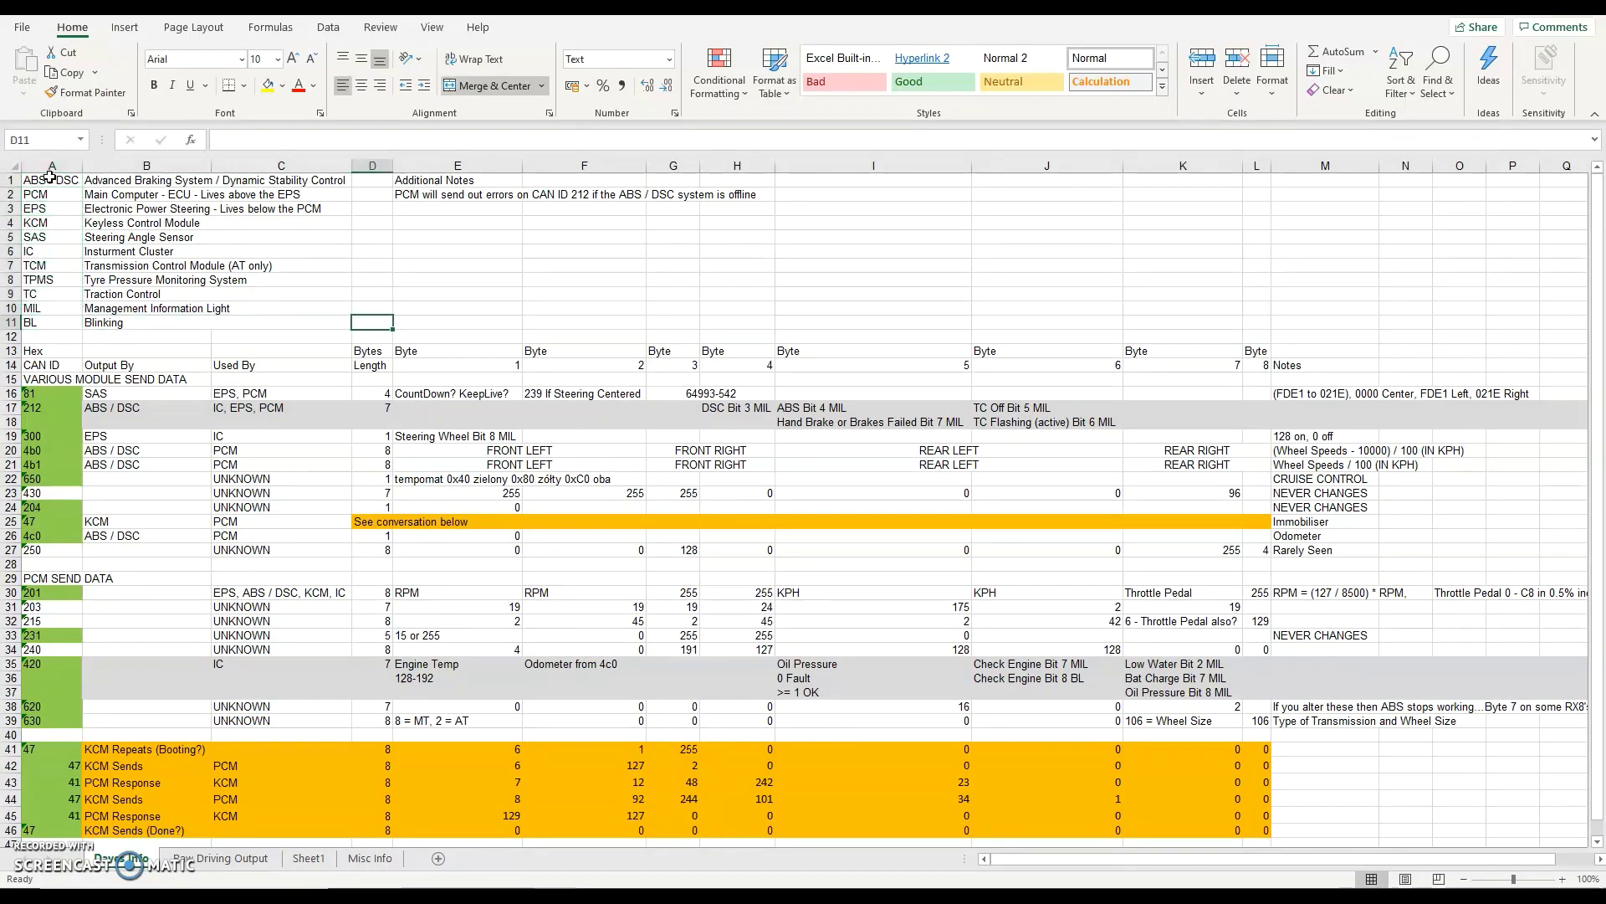
{"action": "key", "text": "Left"}
{"action": "key", "text": "Left"}
{"action": "key", "text": "Left"}
{"action": "key", "text": "Up"}
{"action": "key", "text": "Up"}
{"action": "key", "text": "Up"}
{"action": "key", "text": "Up"}
{"action": "key", "text": "Up"}
{"action": "key", "text": "Up"}
{"action": "key", "text": "Up"}
{"action": "key", "text": "Up"}
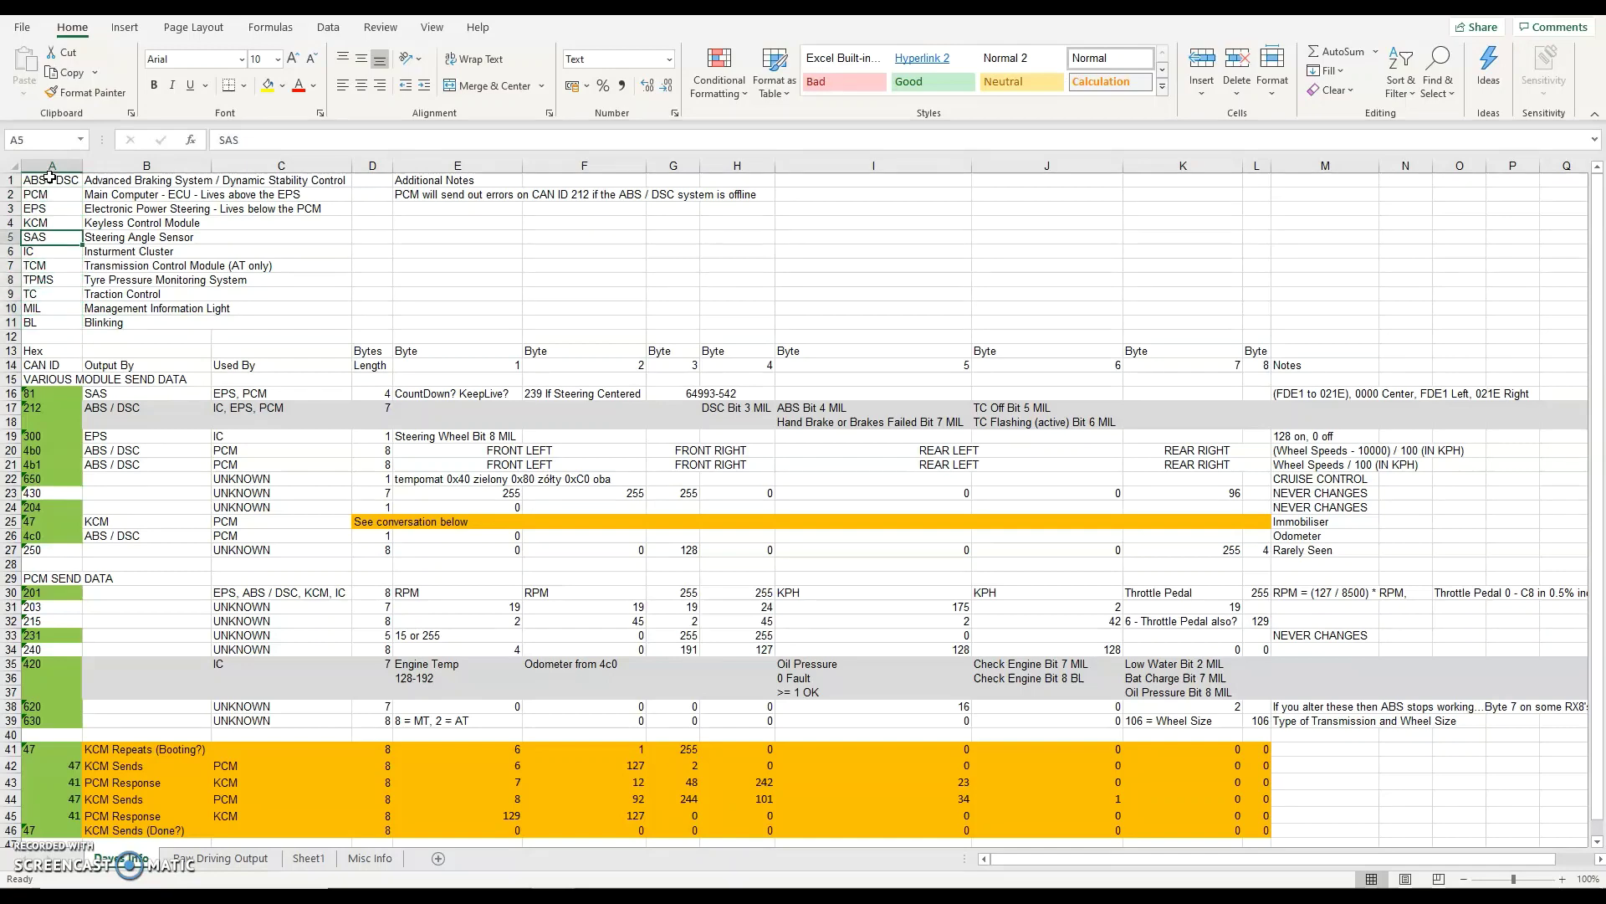
{"action": "key", "text": "Right"}
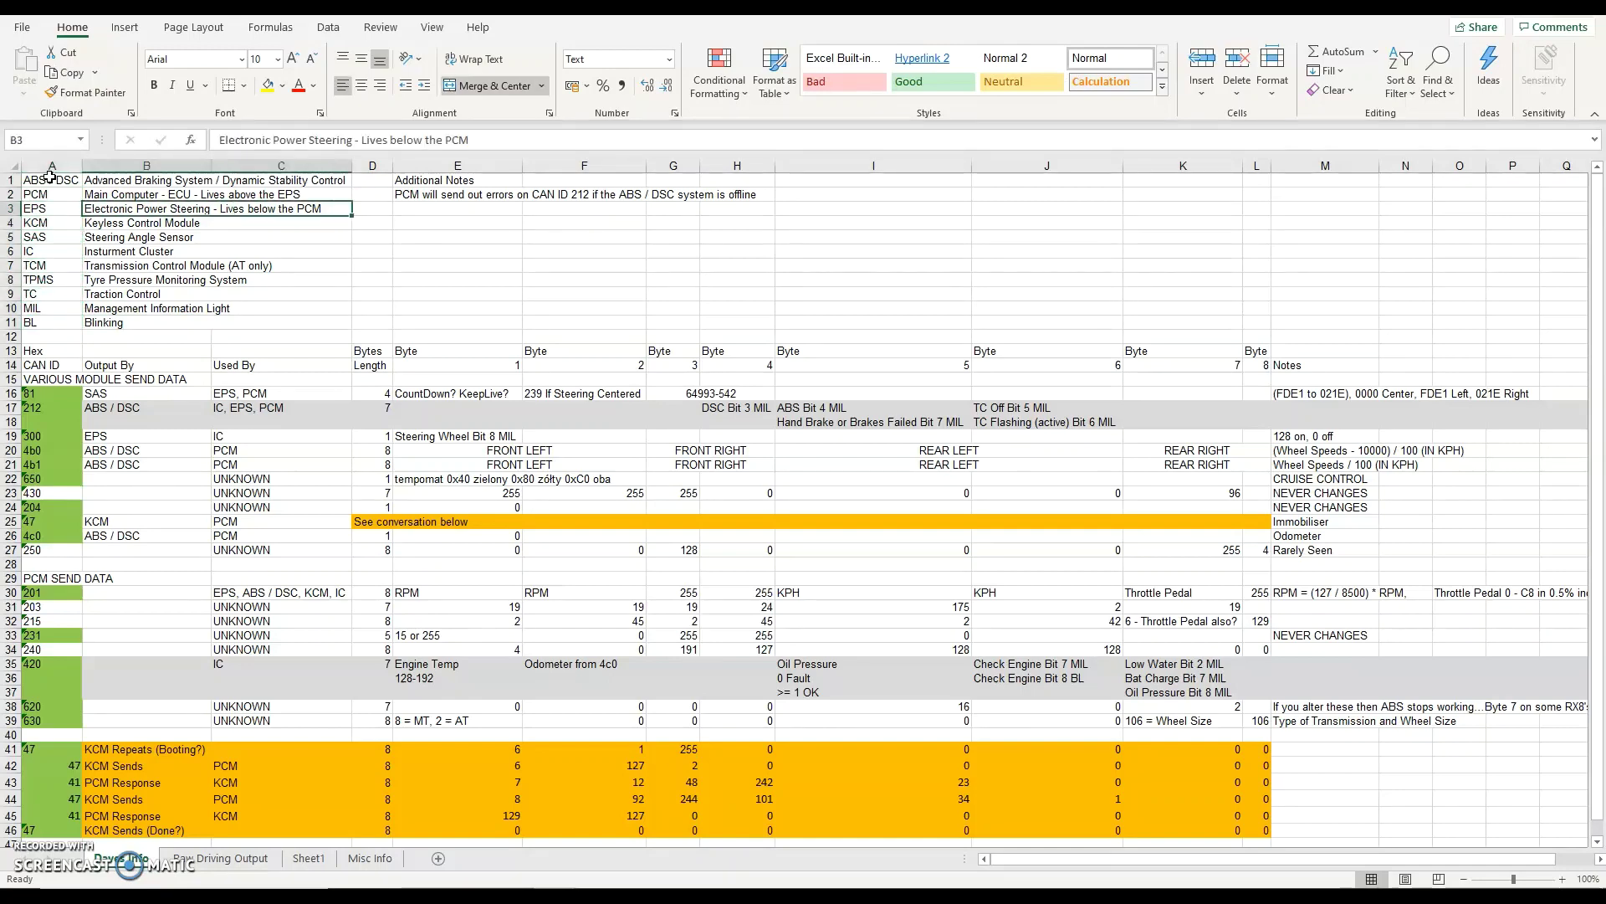
{"action": "key", "text": "Down"}
{"action": "key", "text": "Down"}
{"action": "key", "text": "Left"}
{"action": "key", "text": "Down"}
{"action": "key", "text": "Down"}
{"action": "key", "text": "Down"}
{"action": "key", "text": "Down"}
{"action": "key", "text": "Down"}
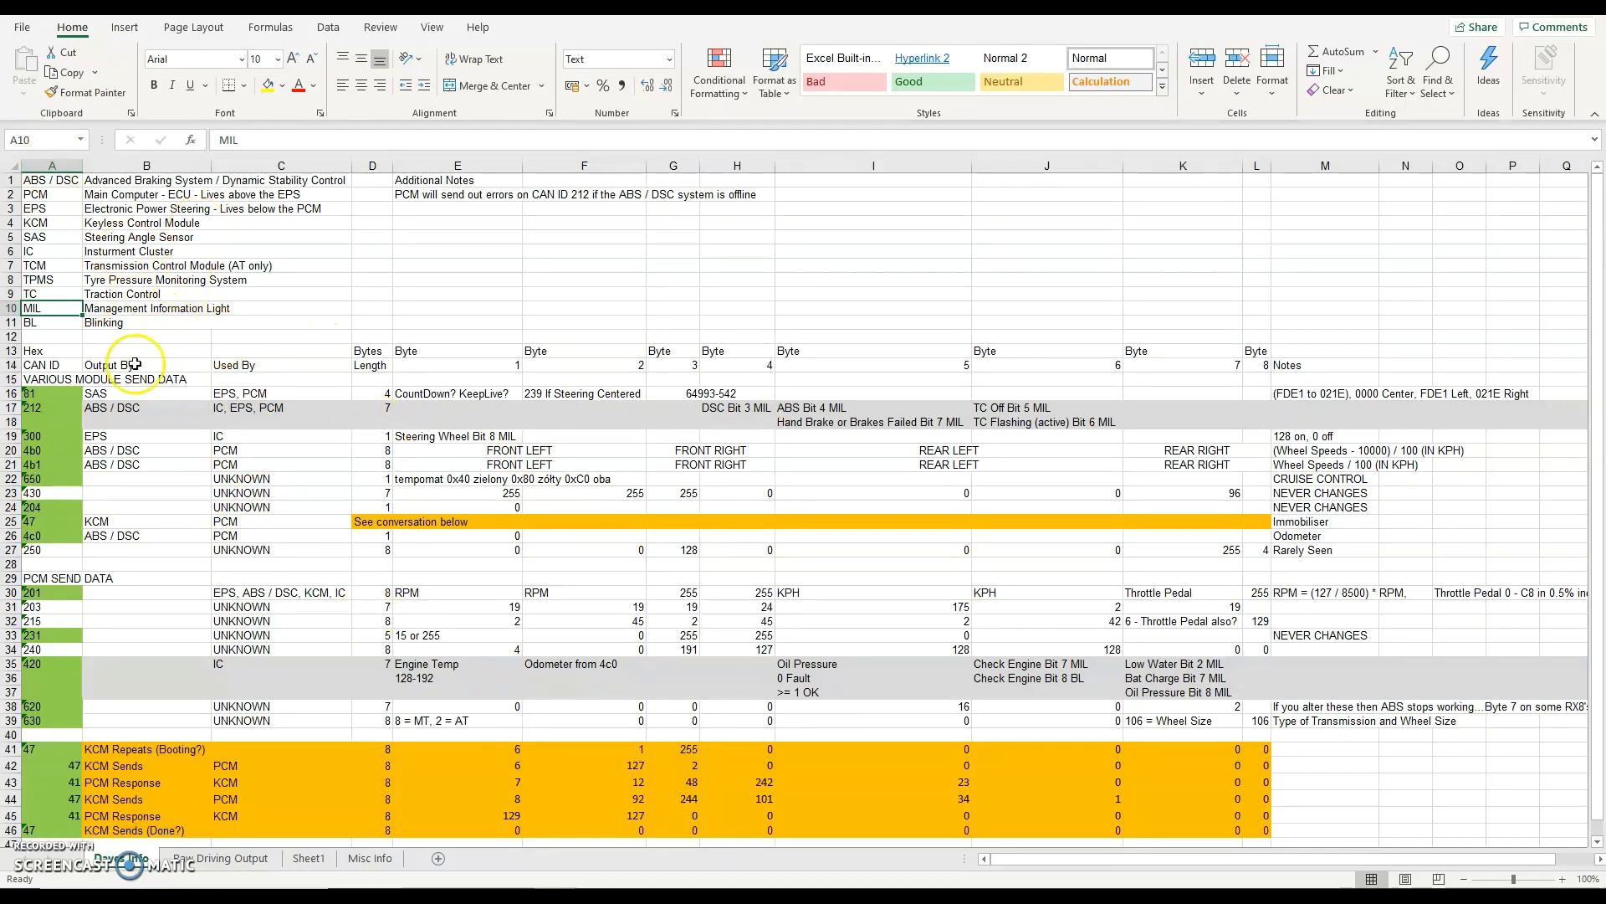
Select A13:O27, from the Hex heading down through the CAN ID 250 row.
{"action": "left_click", "coordinate": [41, 350]}
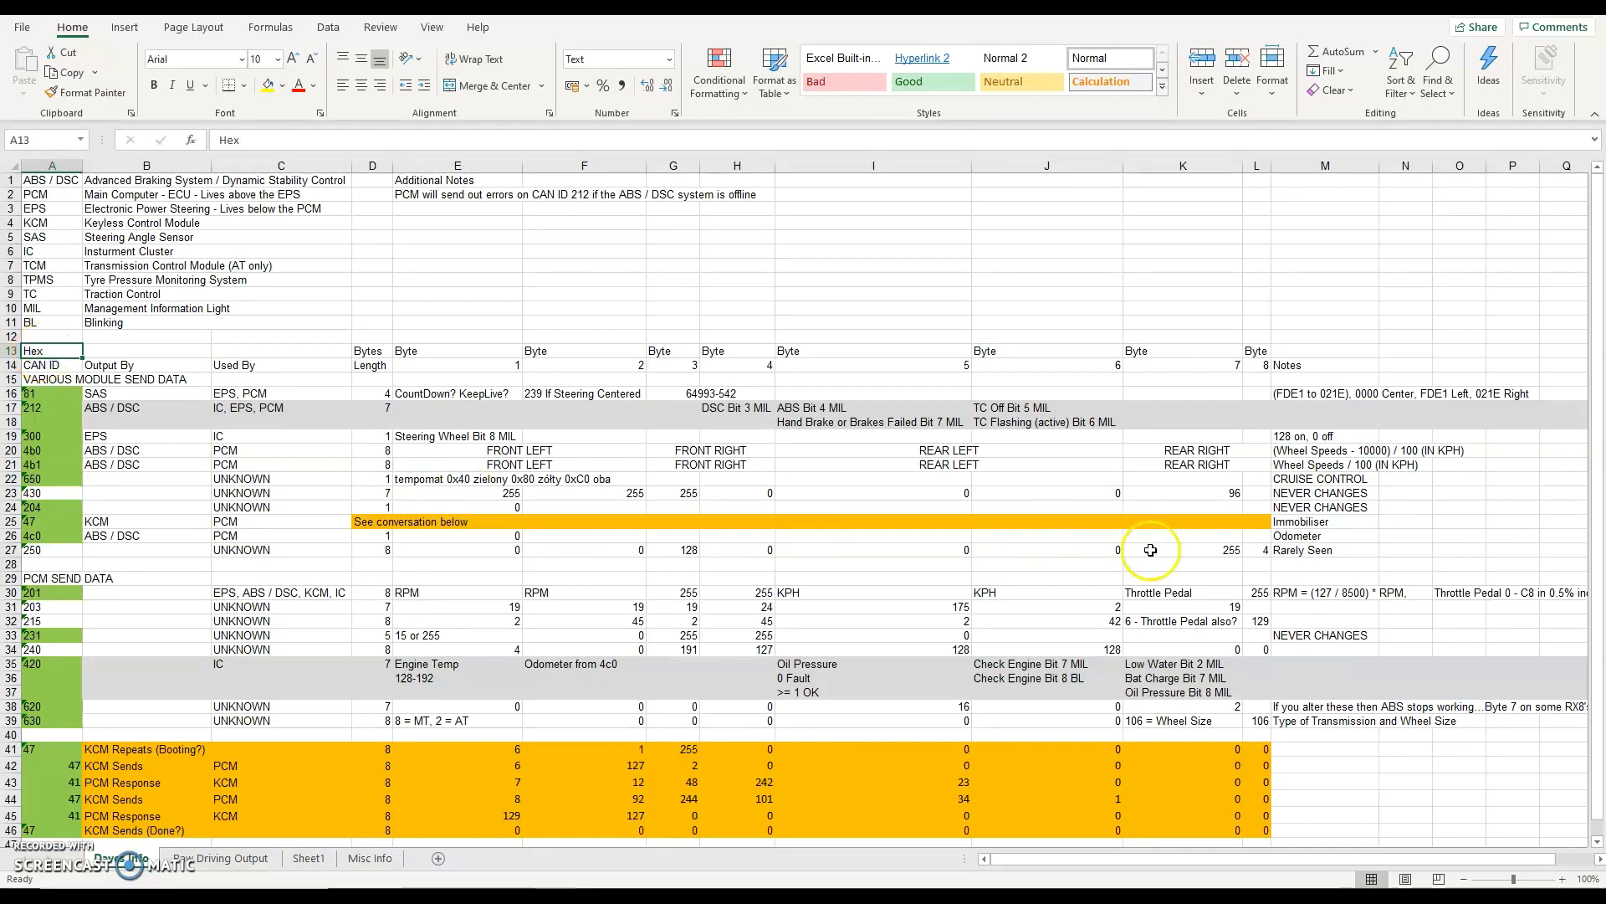
{"action": "left_click", "coordinate": [1457, 546], "text": "shift"}
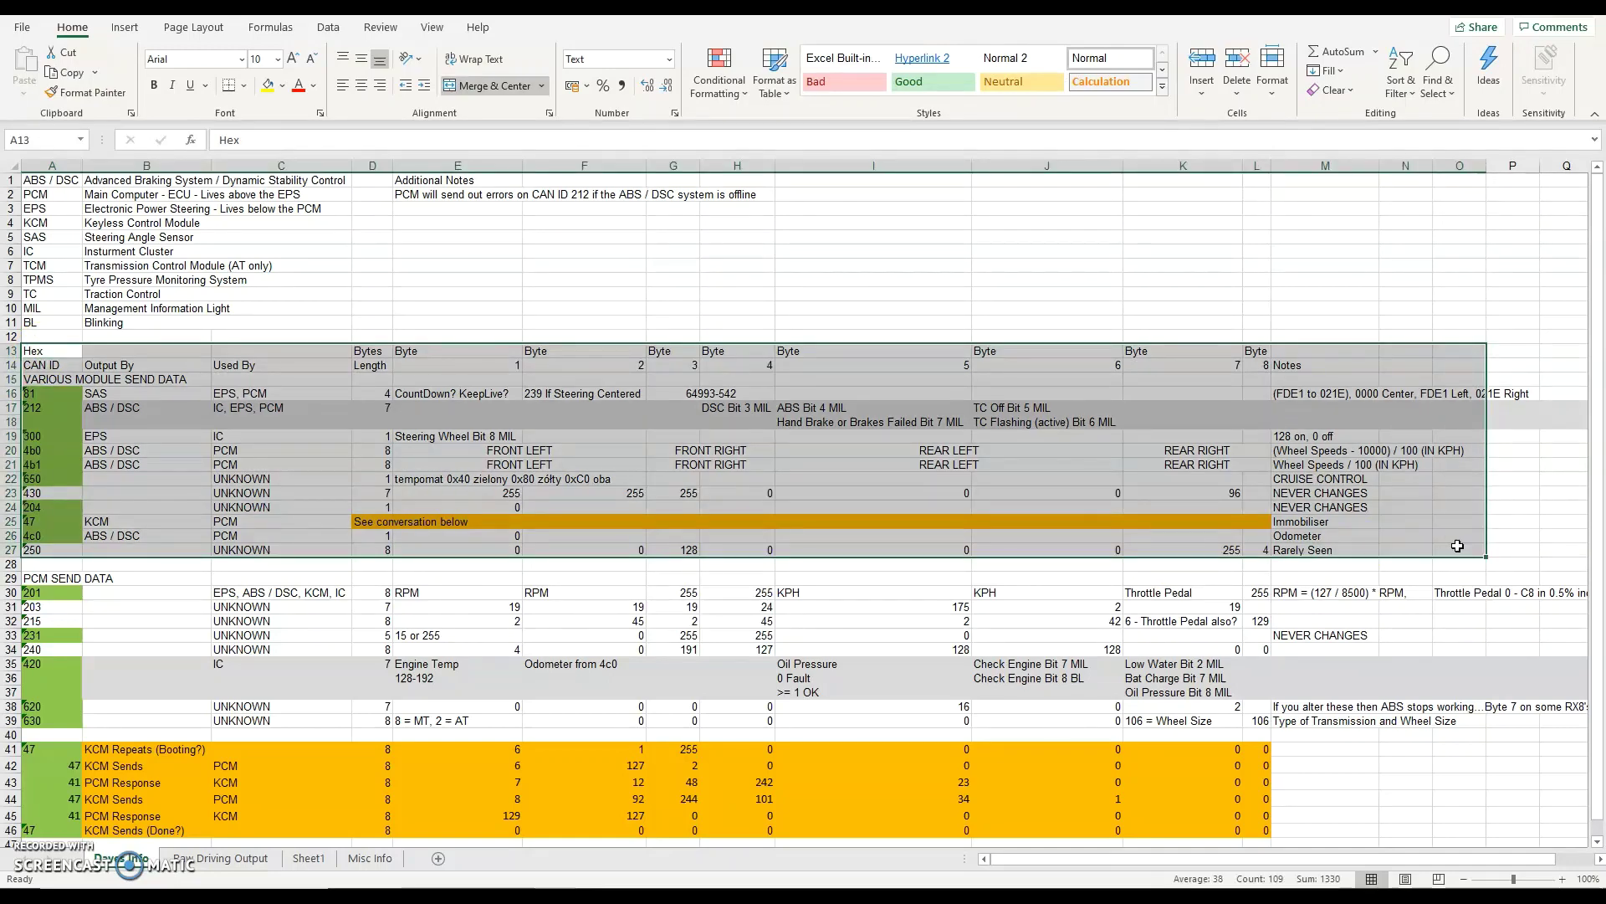
{"action": "left_click_drag", "start_coordinate": [1597, 439], "coordinate": [1597, 456]}
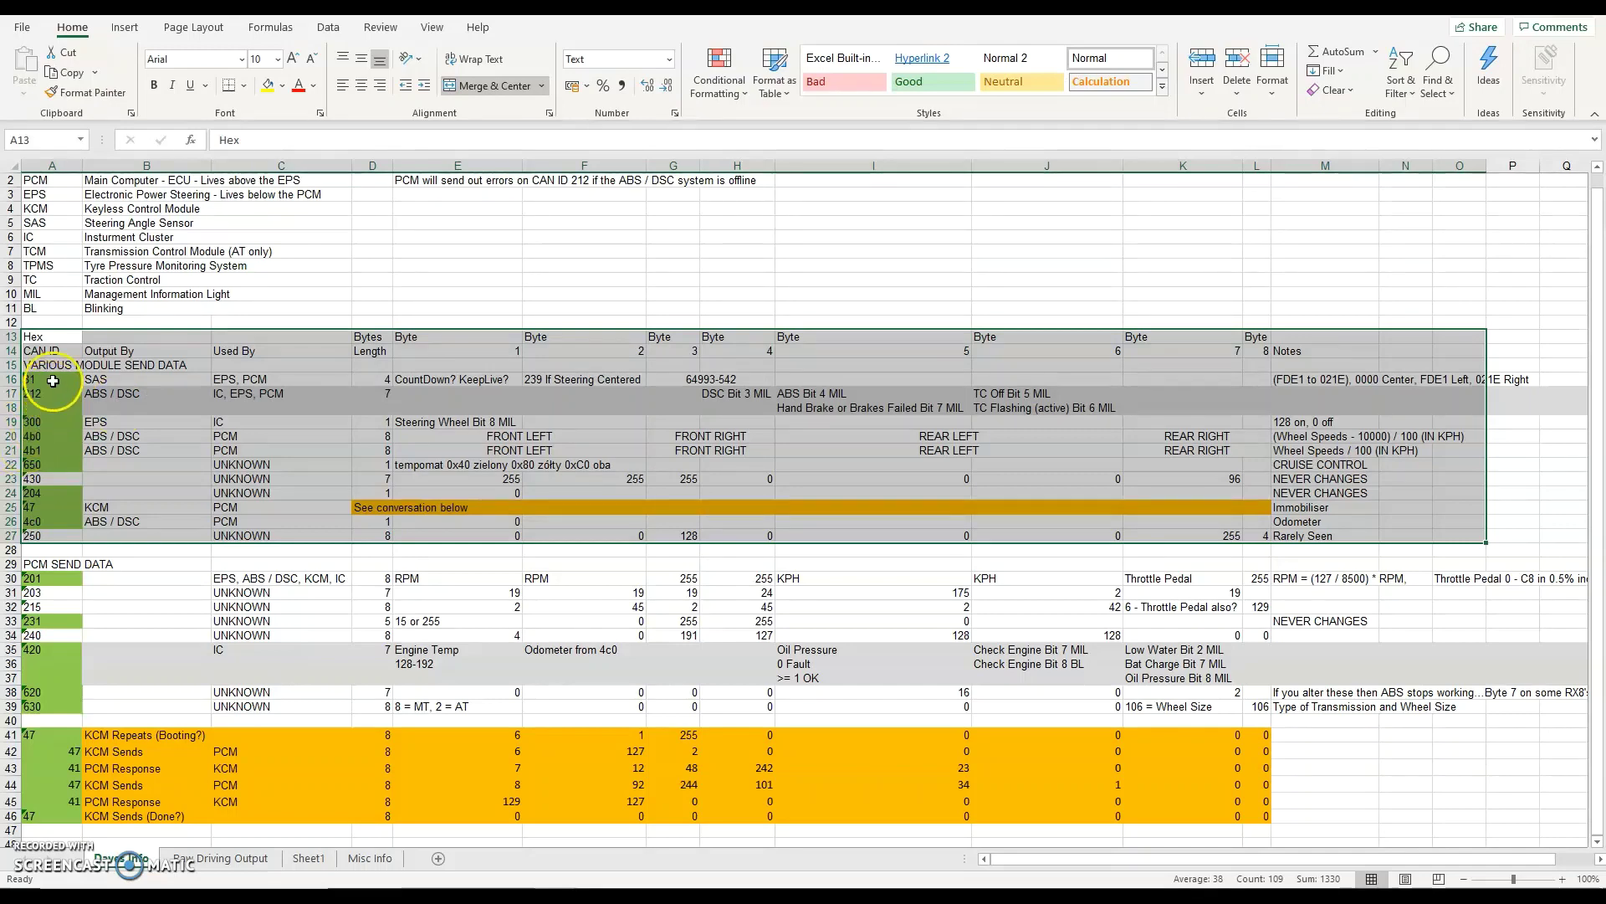
{"action": "left_click", "coordinate": [126, 406]}
{"action": "left_click", "coordinate": [121, 357]}
{"action": "key", "text": "Down"}
{"action": "key", "text": "Down"}
{"action": "key", "text": "Down"}
{"action": "key", "text": "Down"}
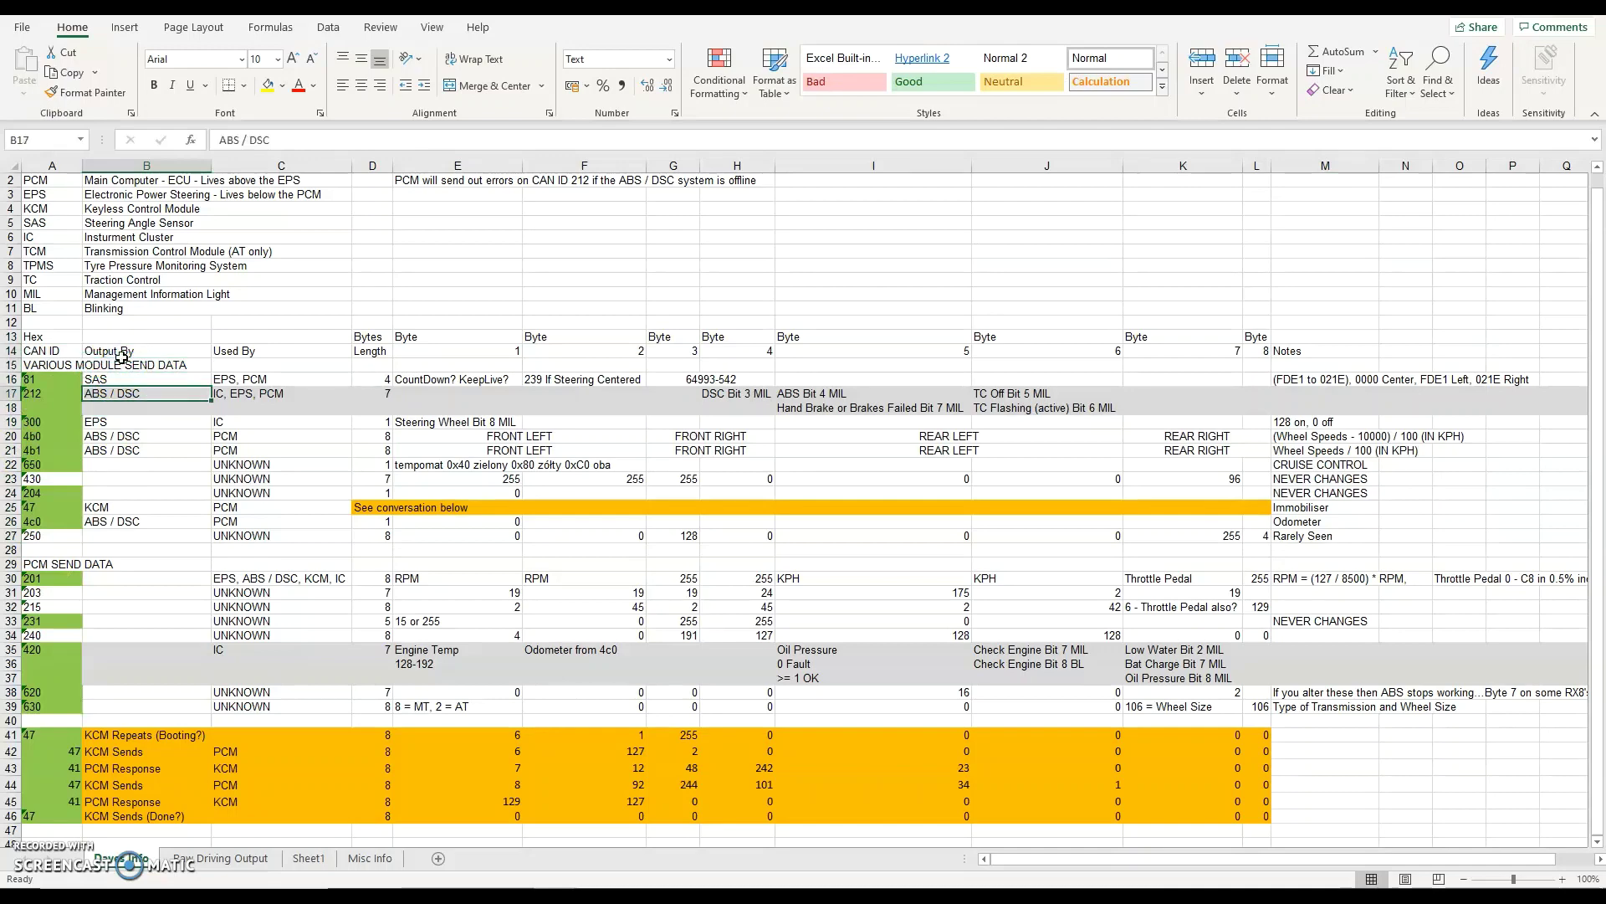
{"action": "key", "text": "Down"}
{"action": "key", "text": "Down"}
{"action": "key", "text": "Down"}
{"action": "key", "text": "Down"}
{"action": "key", "text": "Down"}
{"action": "key", "text": "Down"}
{"action": "key", "text": "Down"}
{"action": "key", "text": "Down"}
{"action": "key", "text": "Down"}
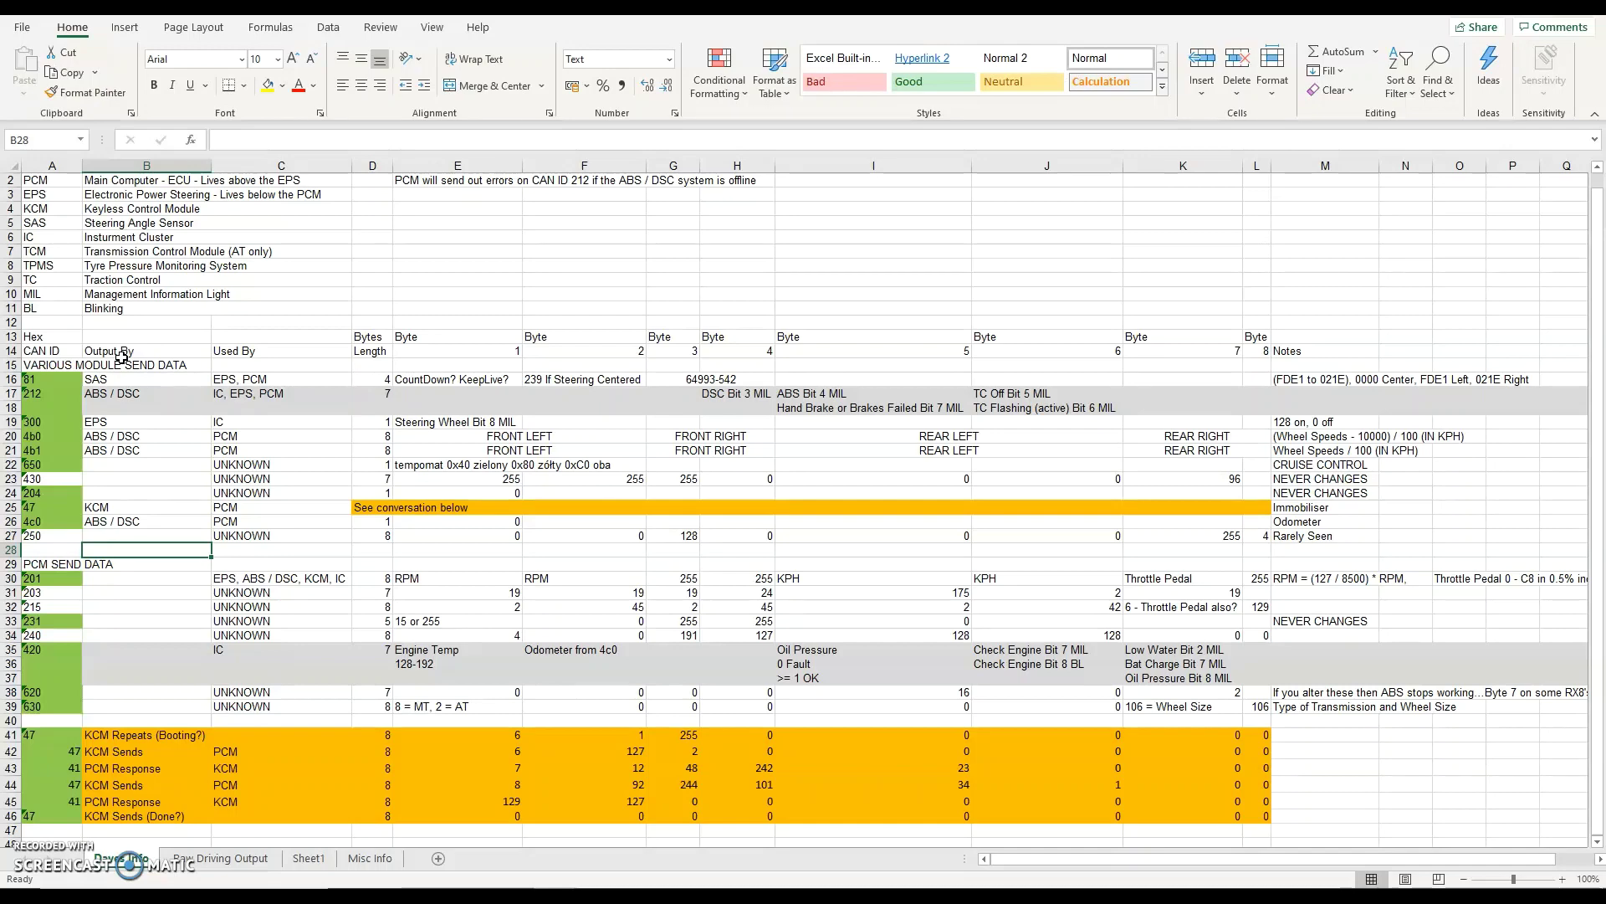
{"action": "key", "text": "Up"}
{"action": "key", "text": "Left"}
{"action": "key", "text": "Up"}
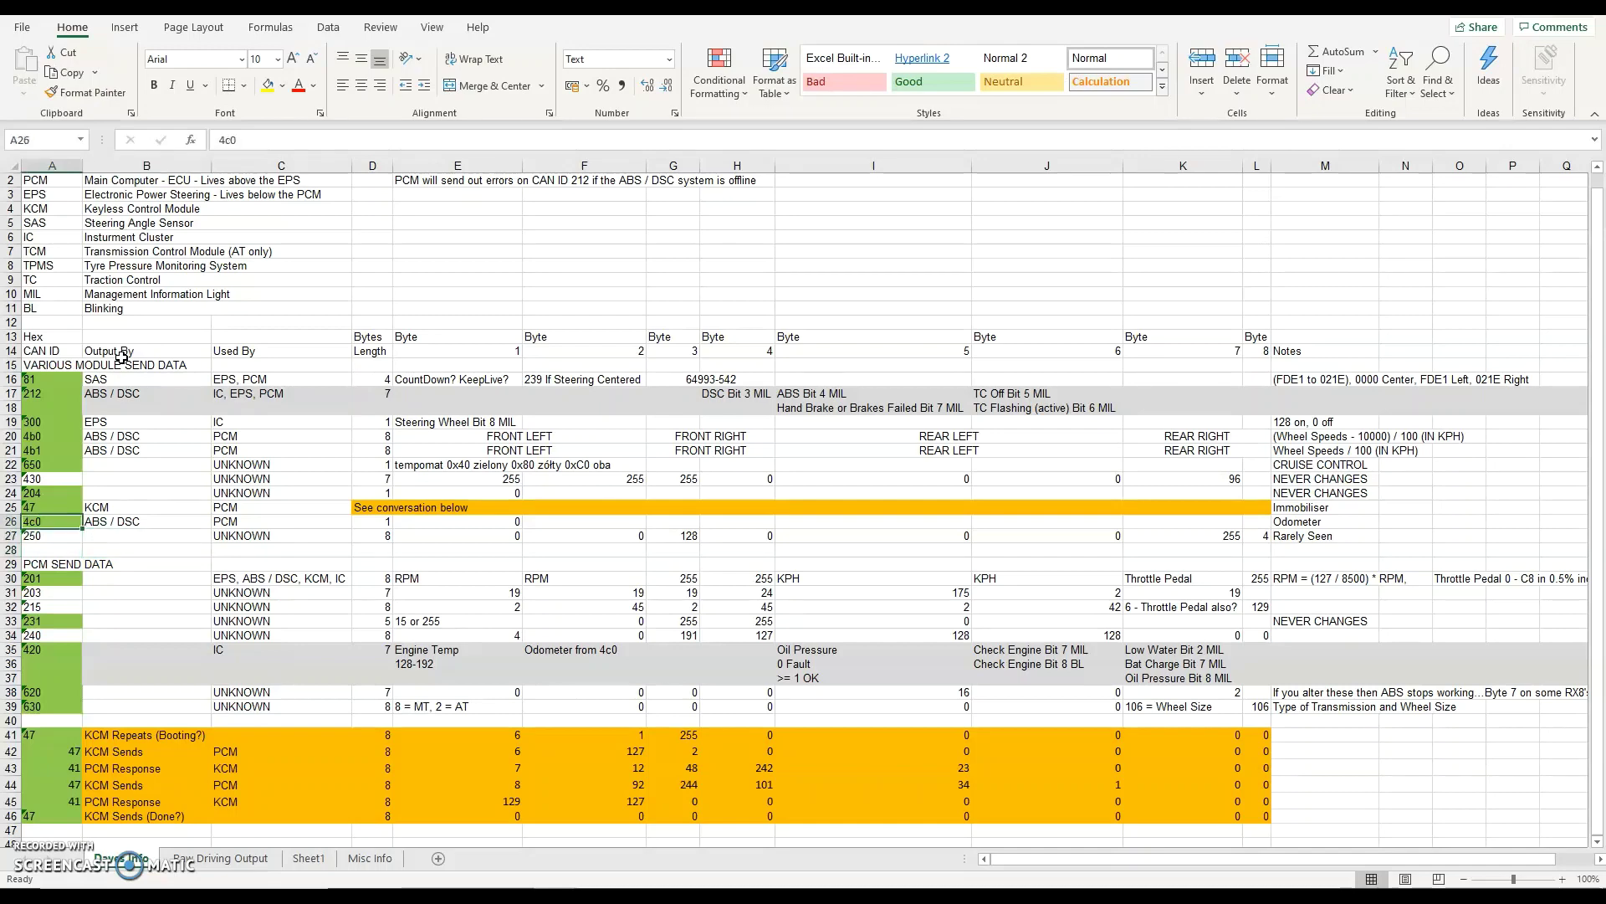
Select A29:I39, the PCM SEND DATA rows covering CAN IDs 201 through 630.
{"action": "left_click_drag", "start_coordinate": [50, 563], "coordinate": [940, 709]}
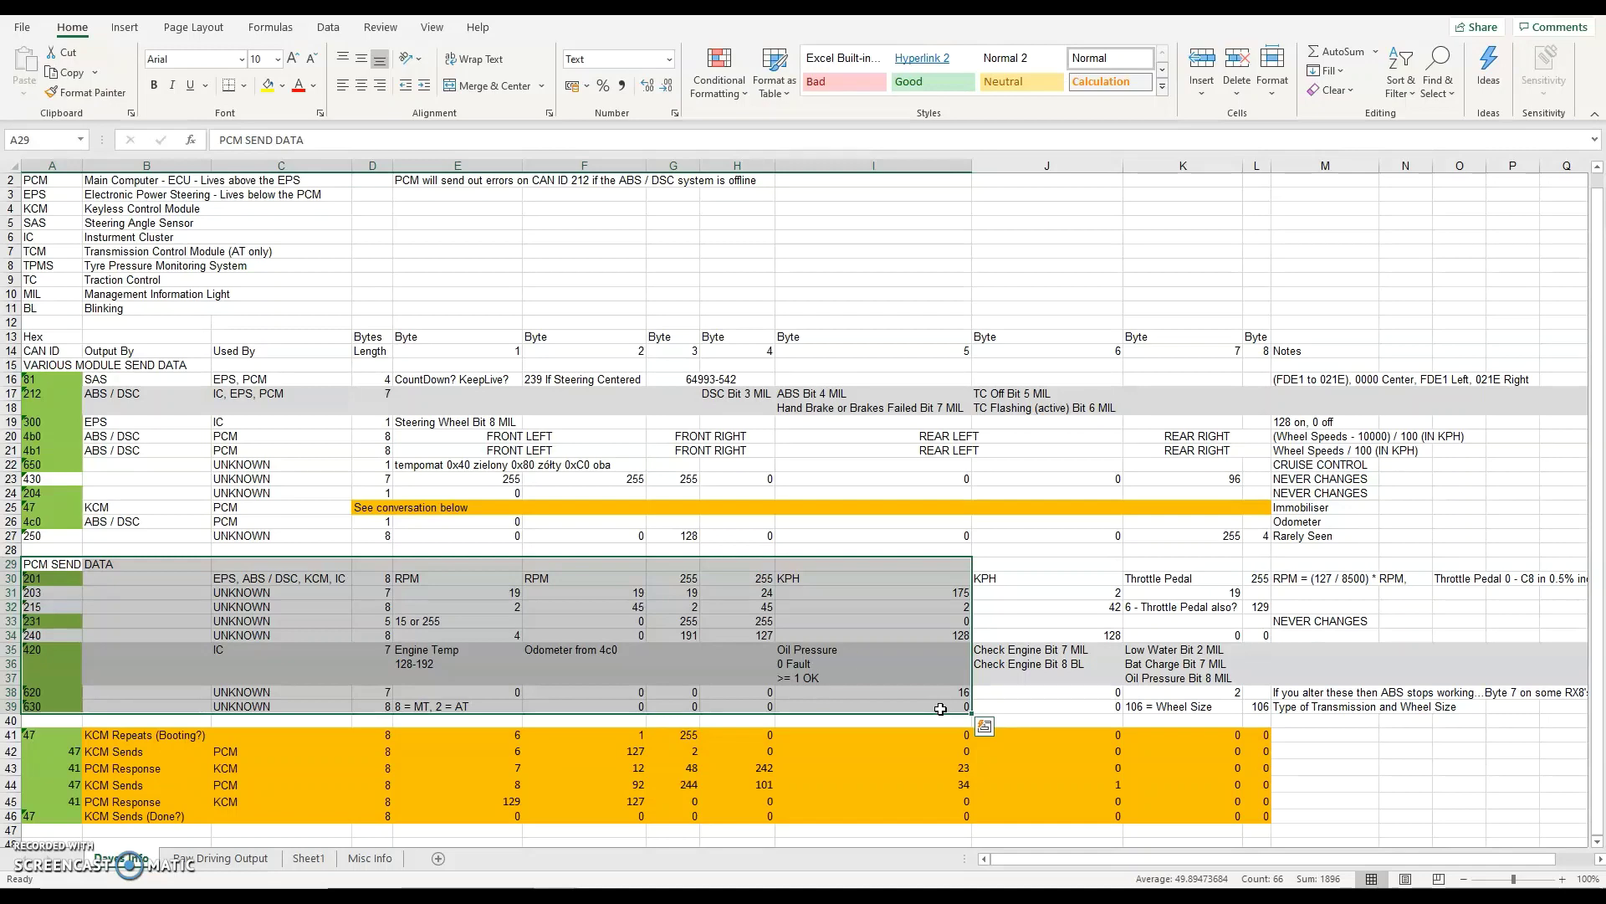
{"action": "key", "text": "Escape"}
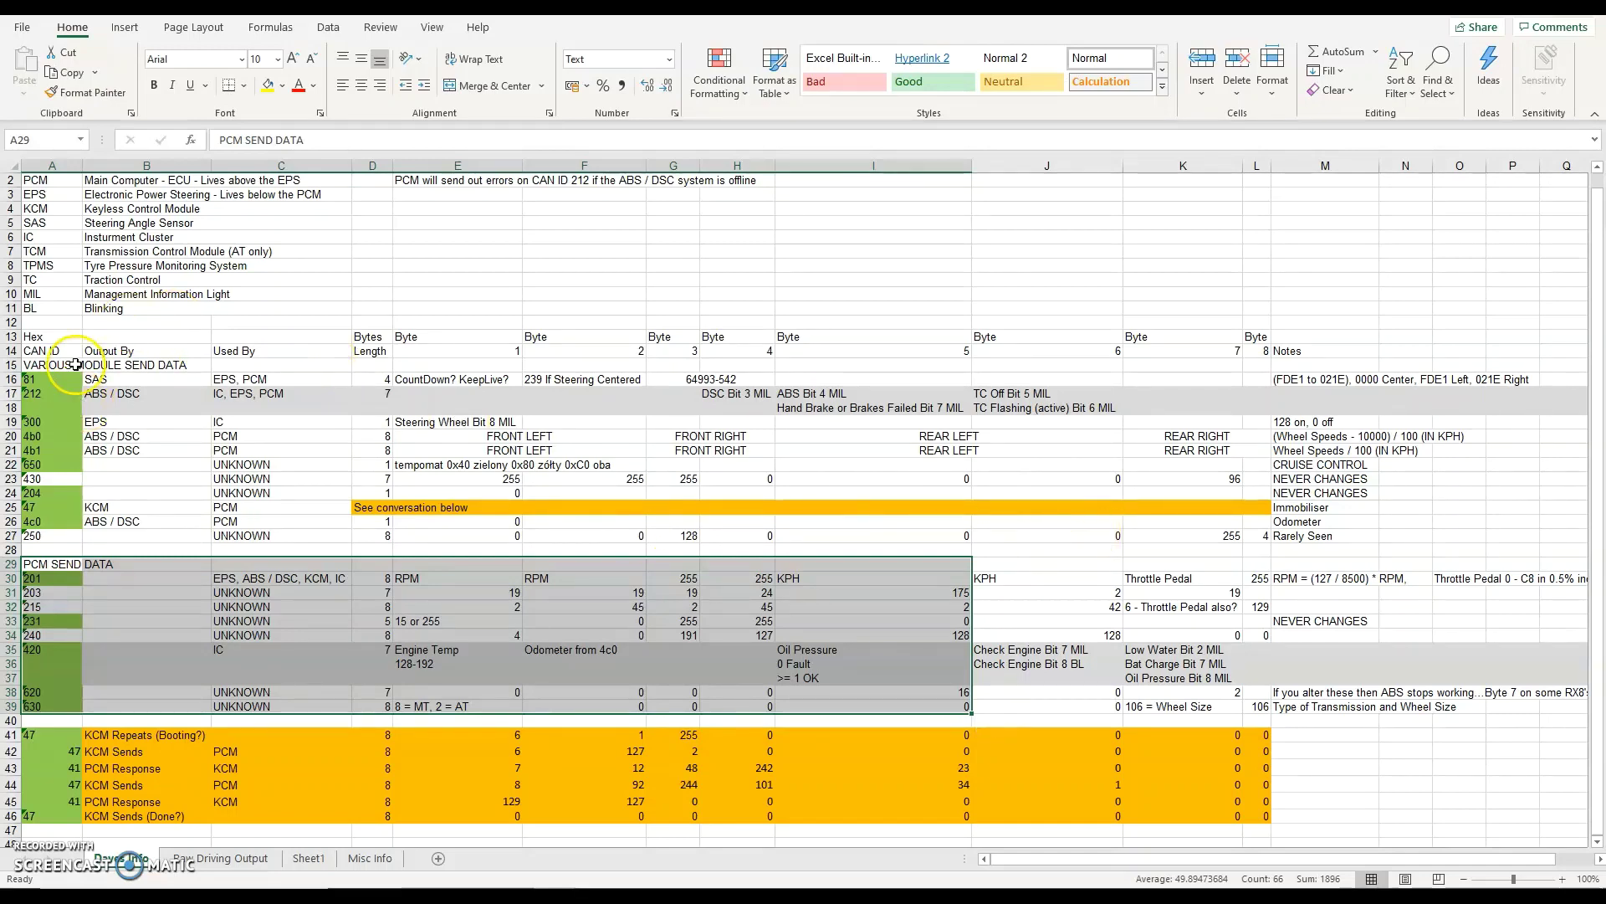
{"action": "left_click", "coordinate": [48, 377]}
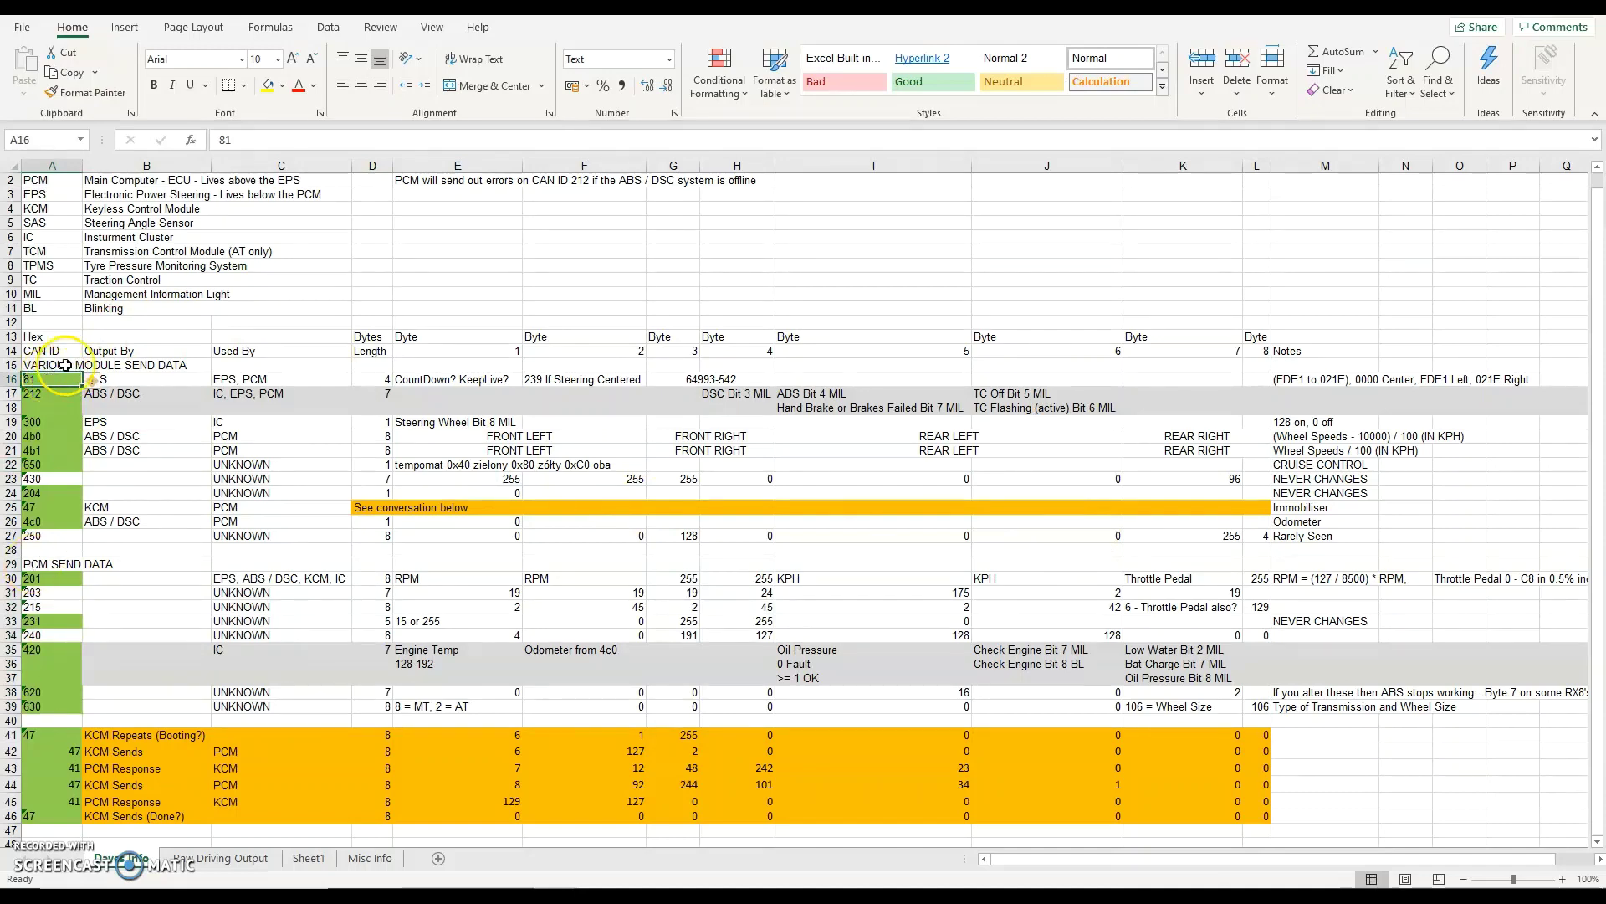
{"action": "left_click", "coordinate": [121, 378]}
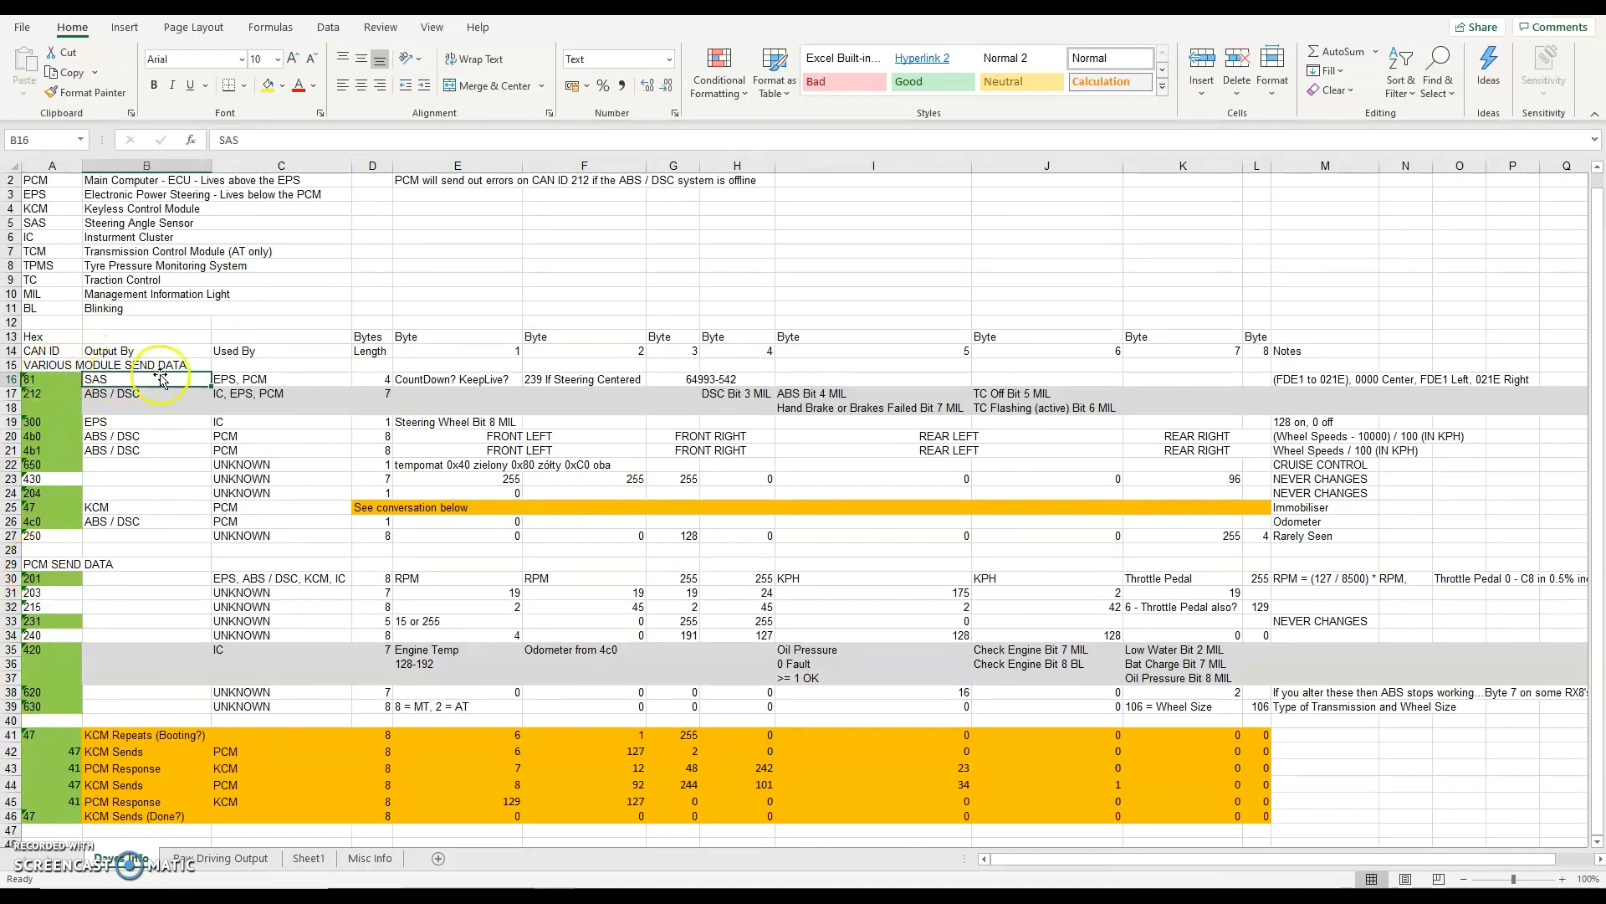
{"action": "left_click", "coordinate": [234, 378]}
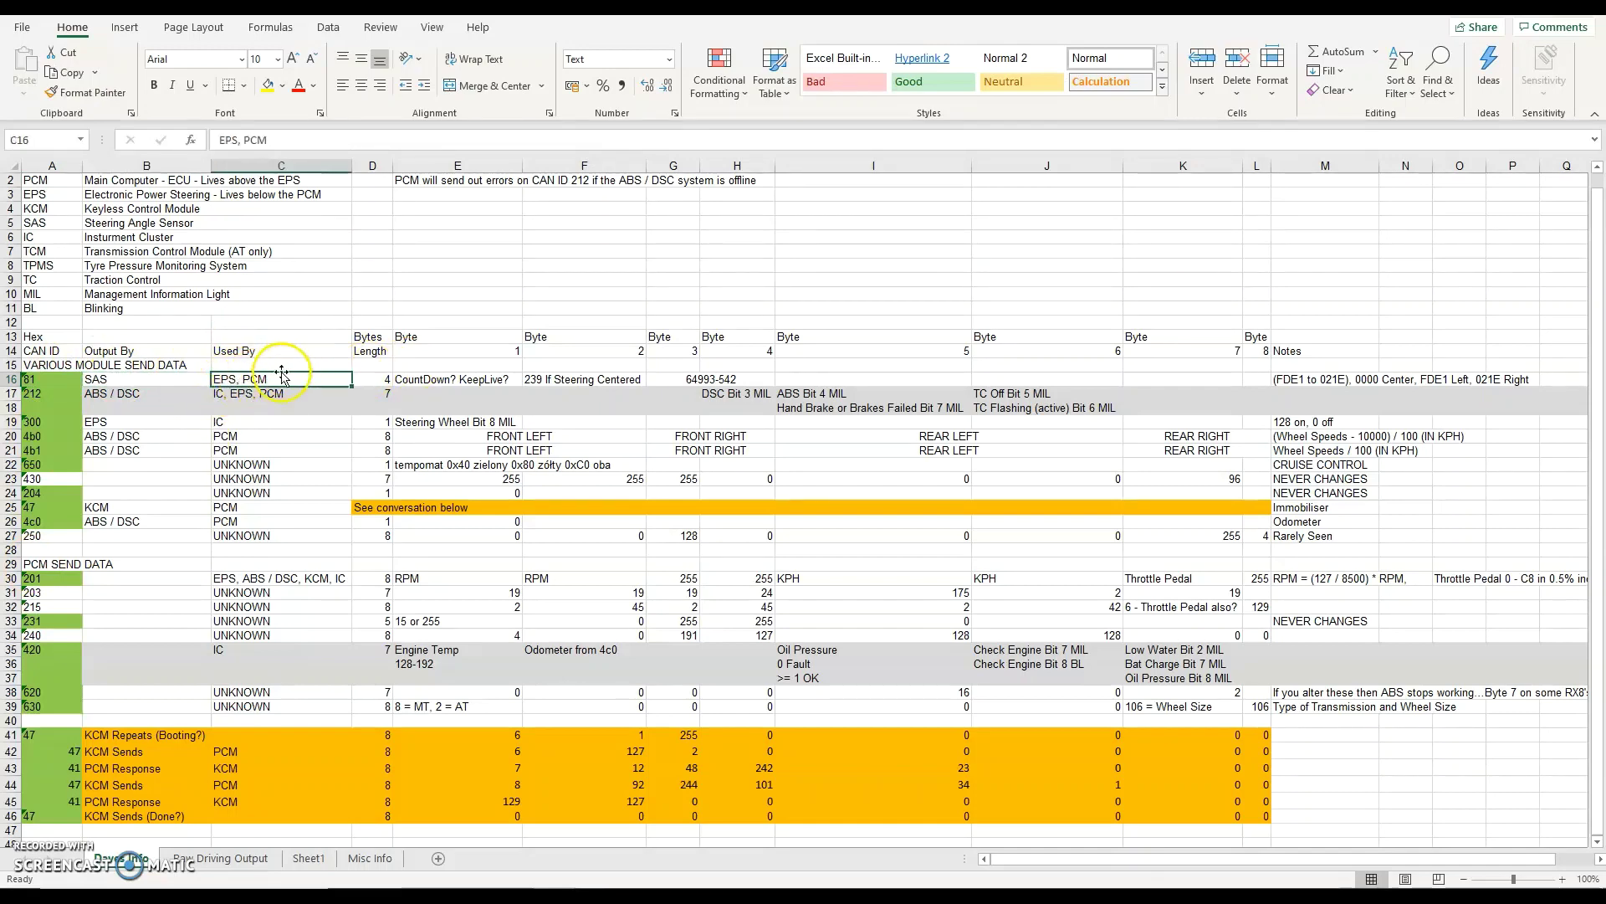
{"action": "left_click", "coordinate": [669, 381]}
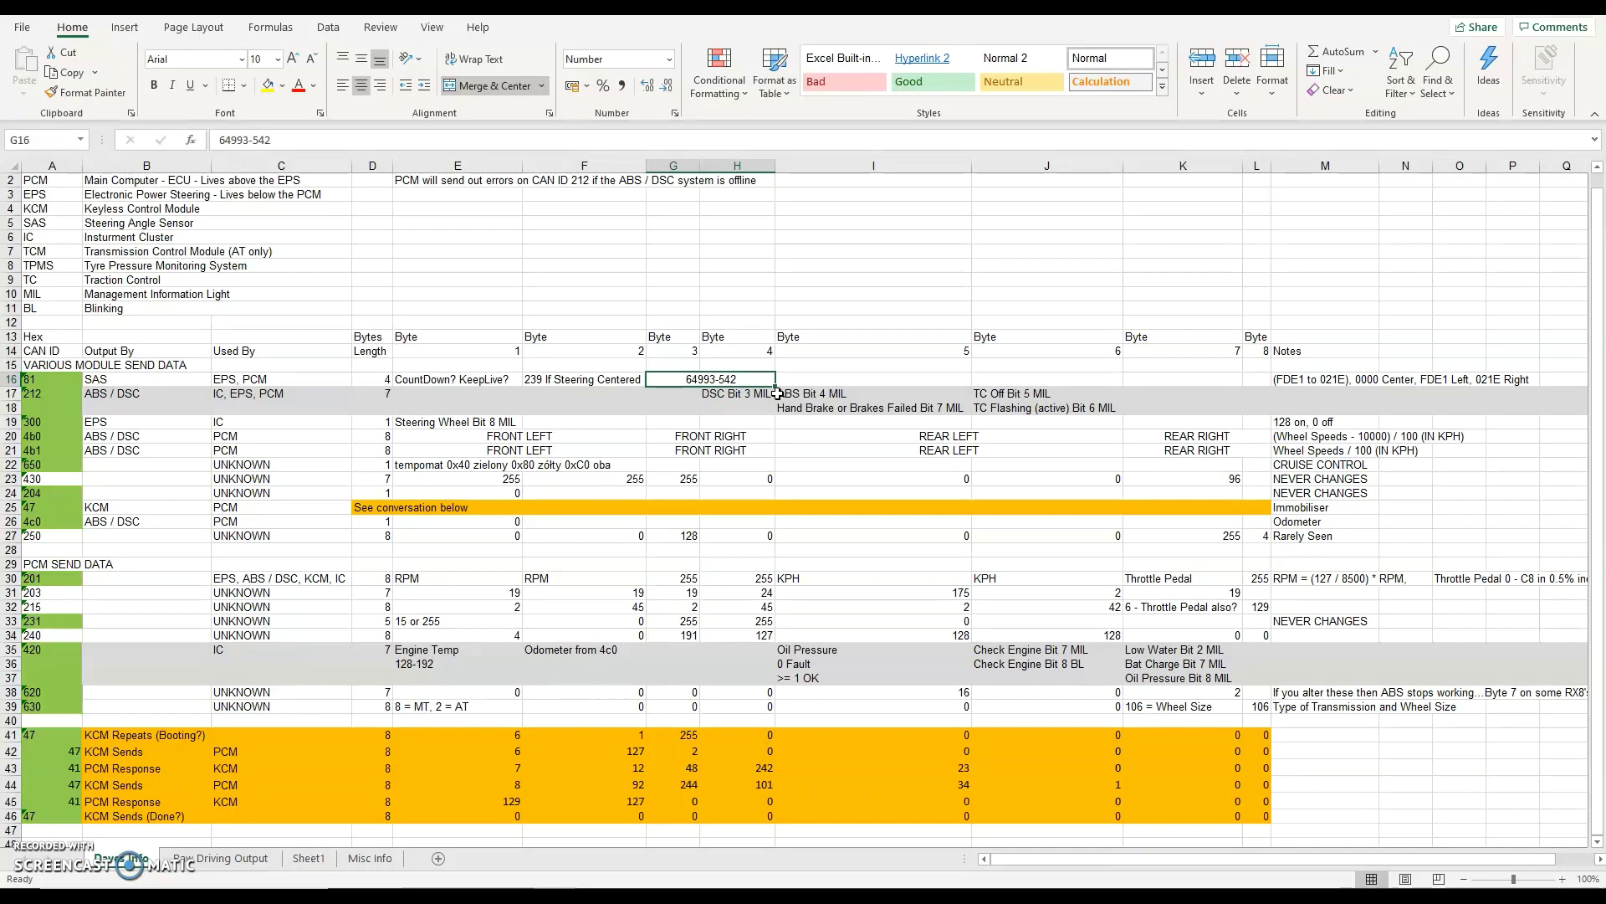
{"action": "left_click", "coordinate": [587, 379]}
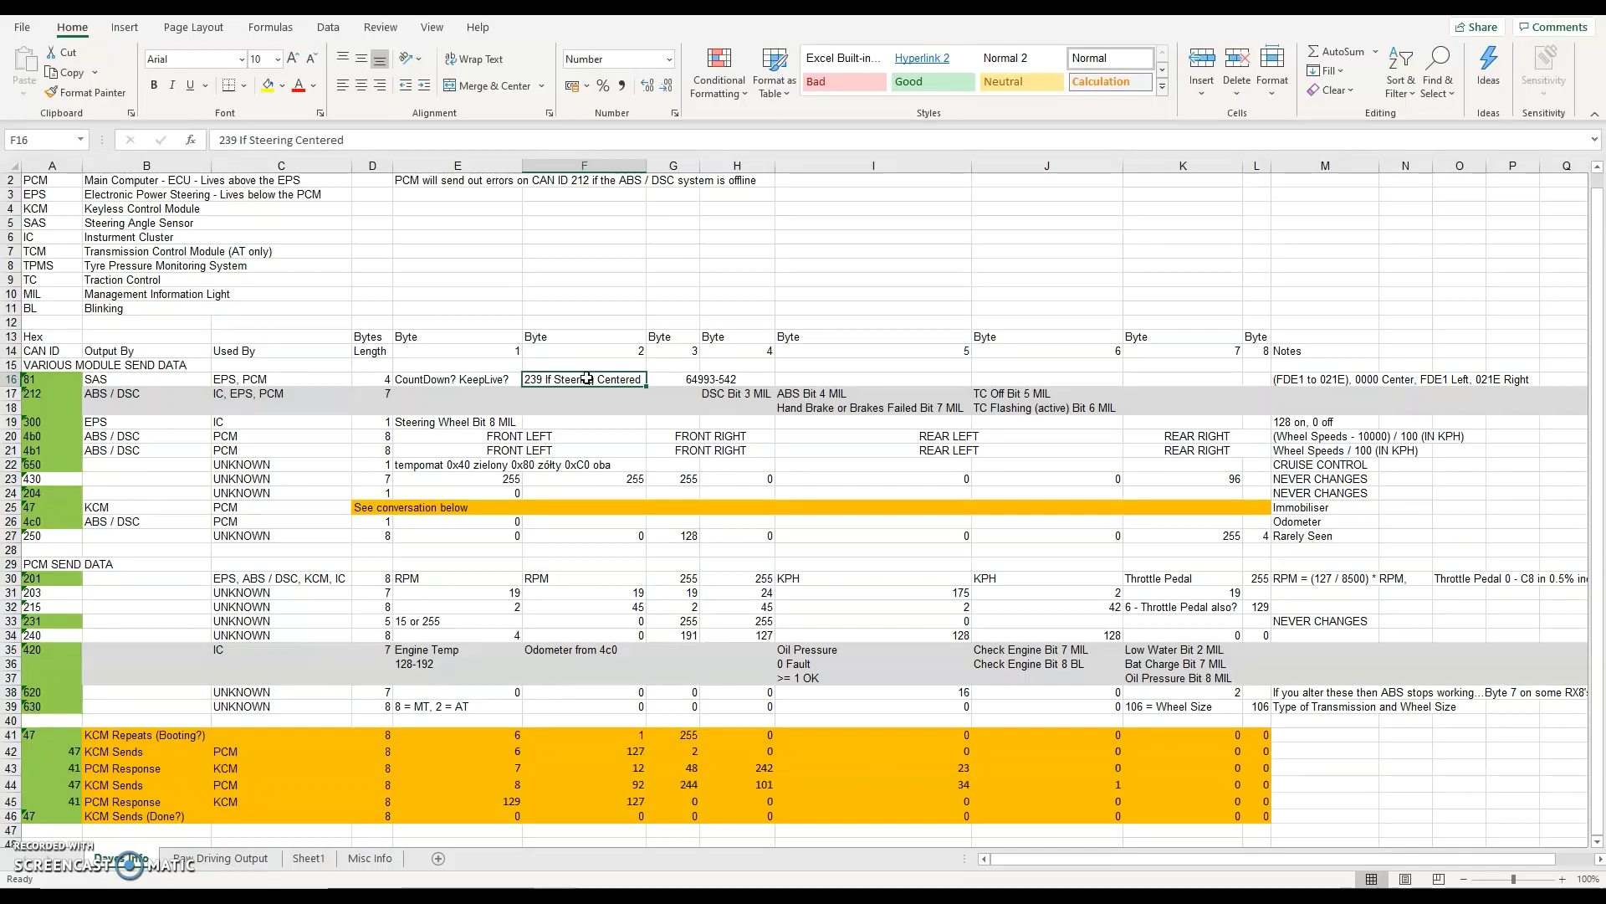
{"action": "left_click", "coordinate": [36, 379]}
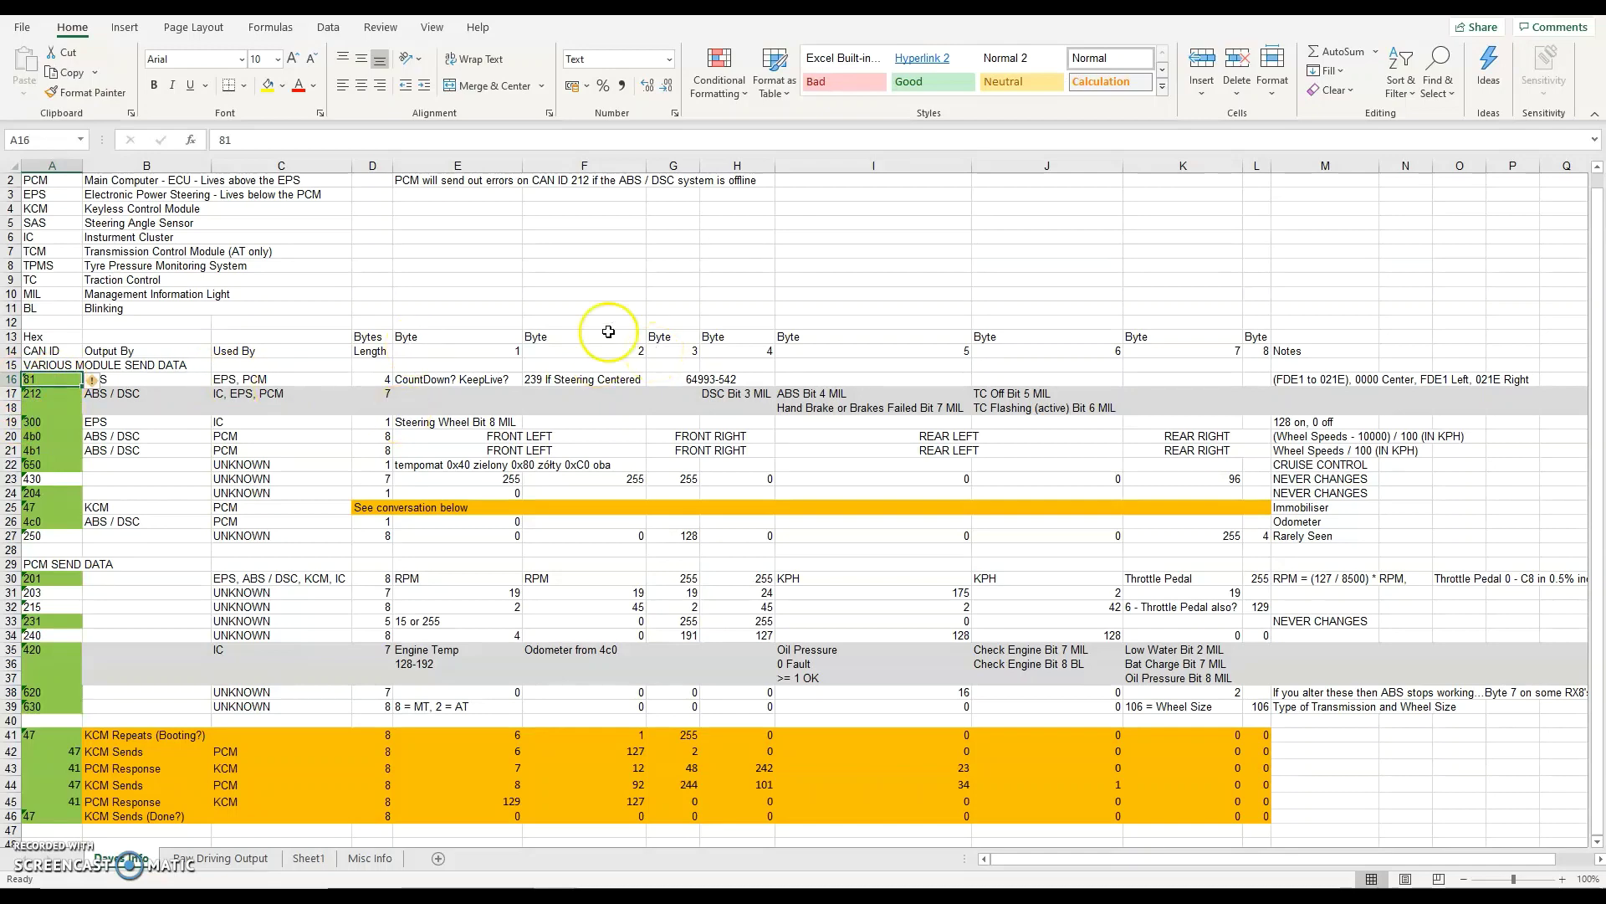
{"action": "left_click", "coordinate": [43, 392]}
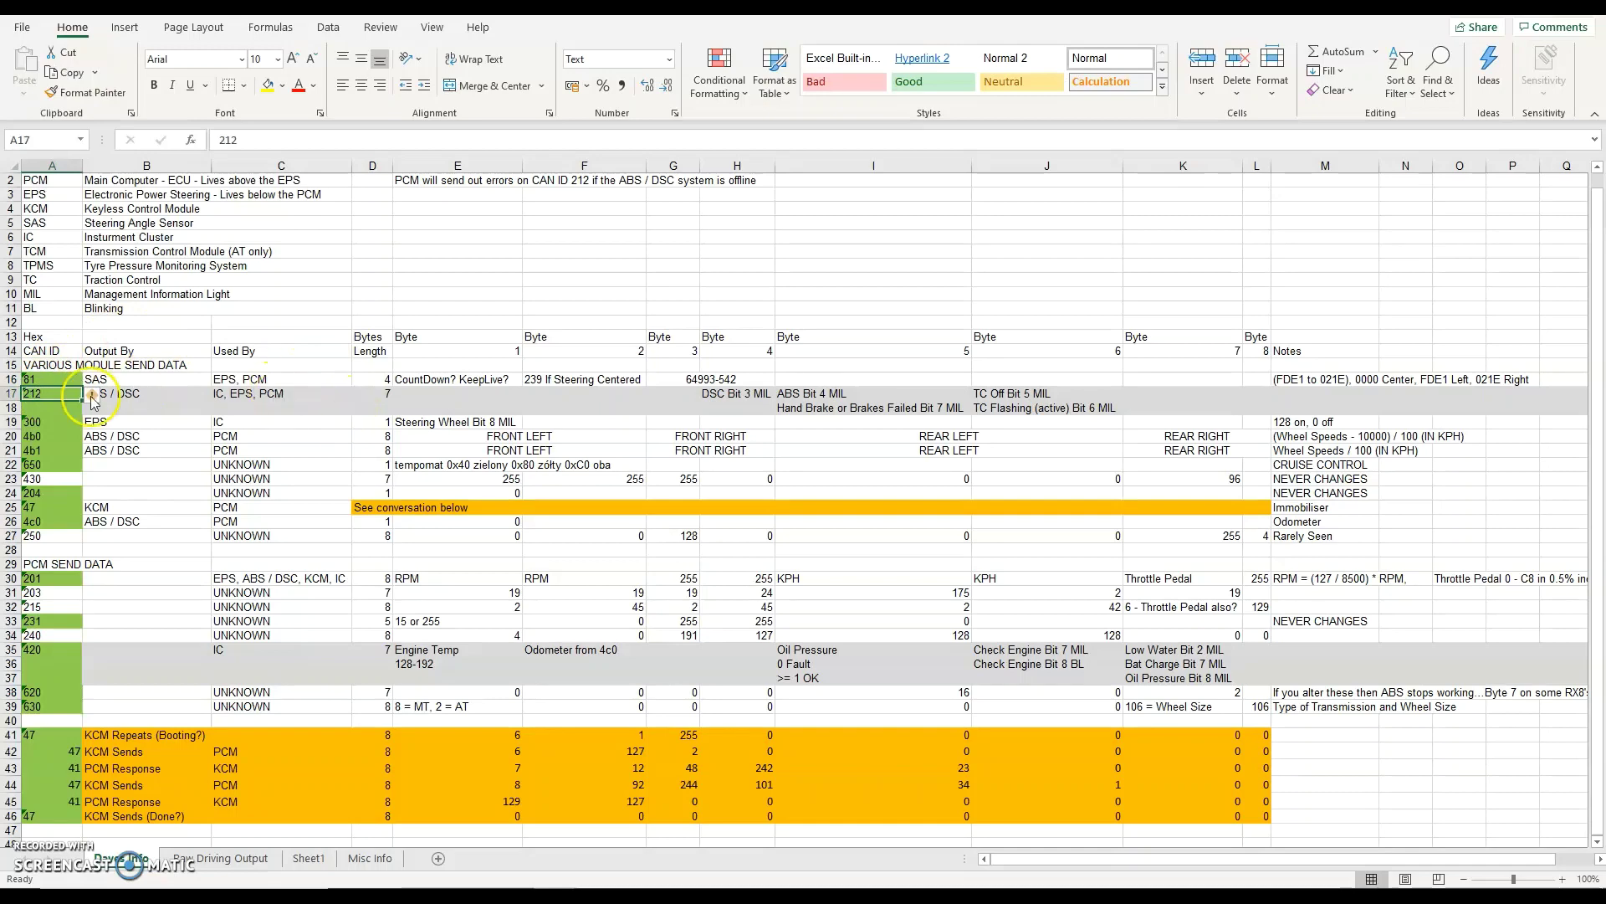
{"action": "left_click", "coordinate": [128, 393]}
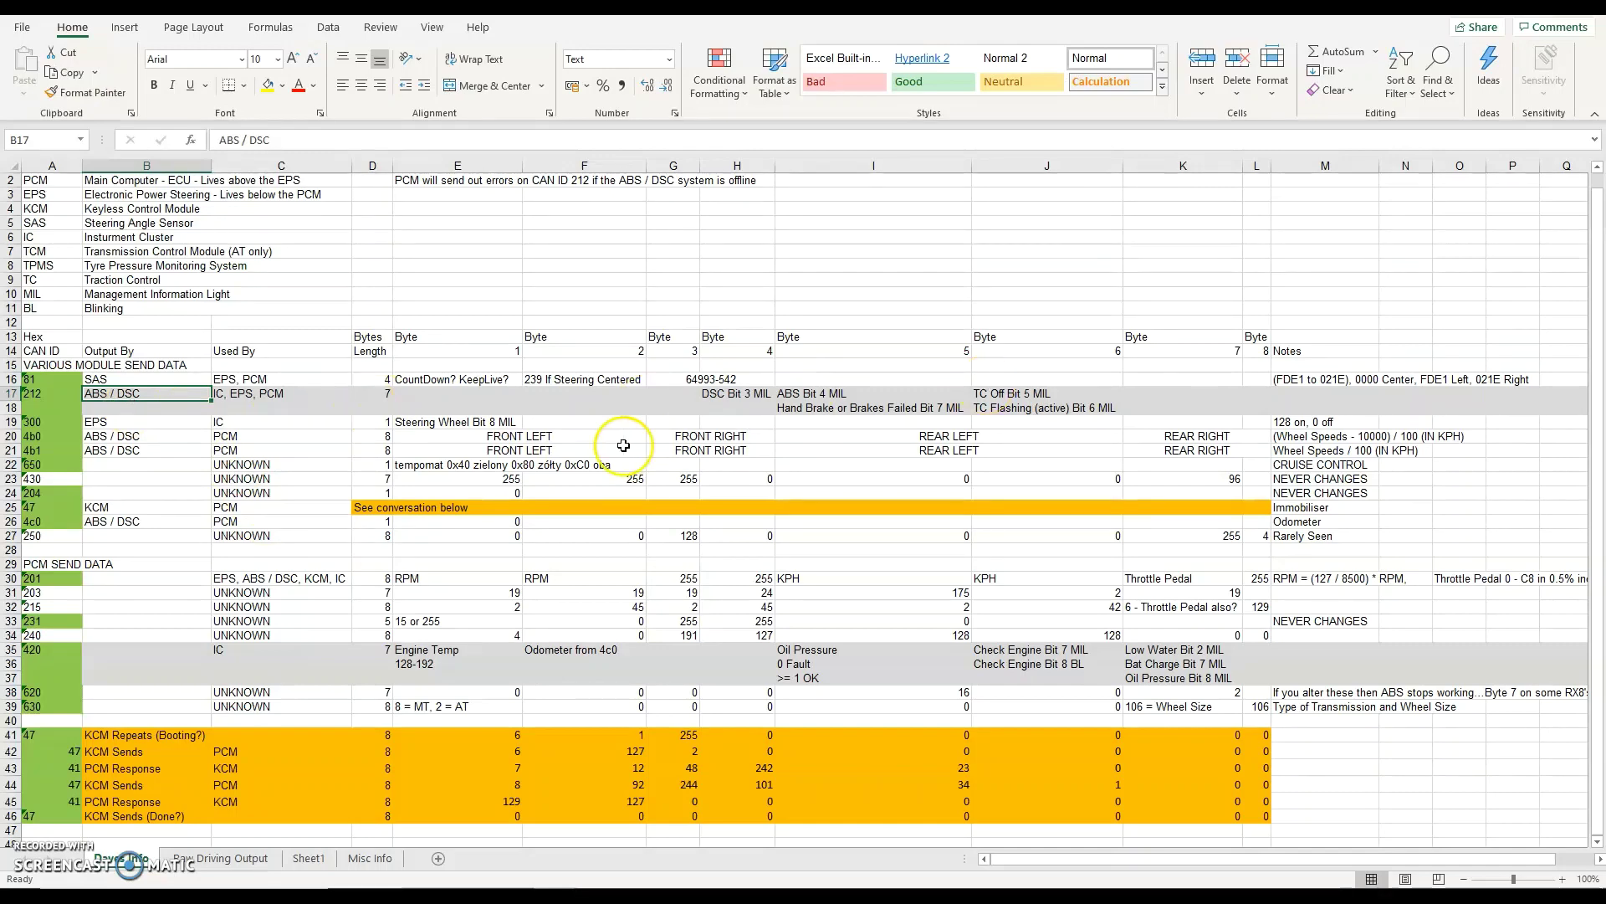
{"action": "left_click", "coordinate": [730, 396]}
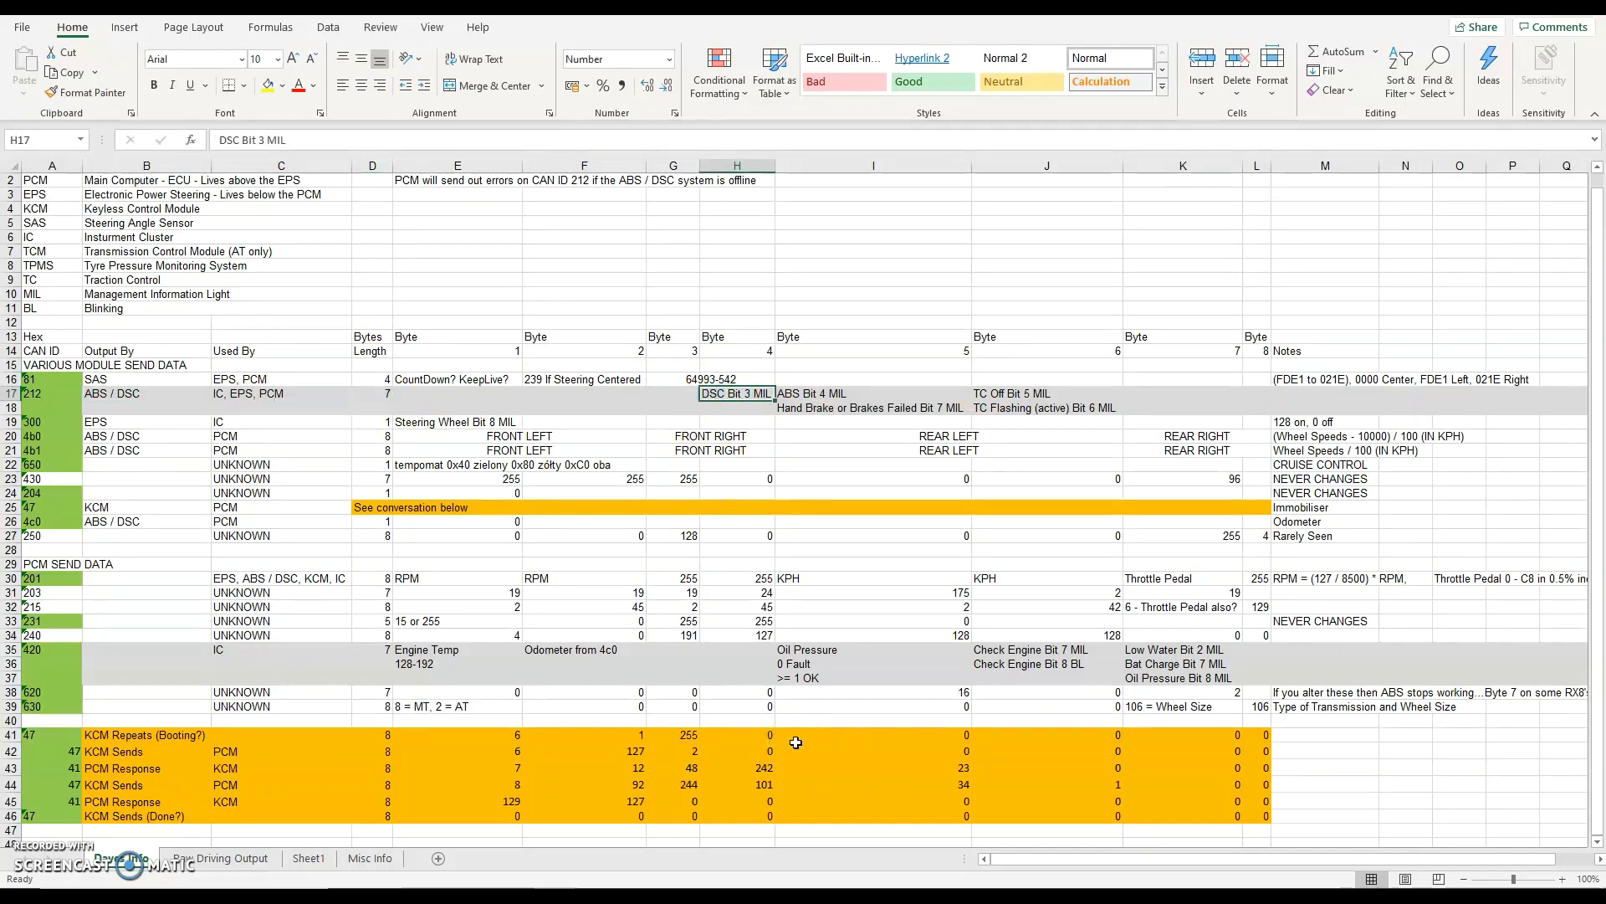
{"action": "key", "text": "Right"}
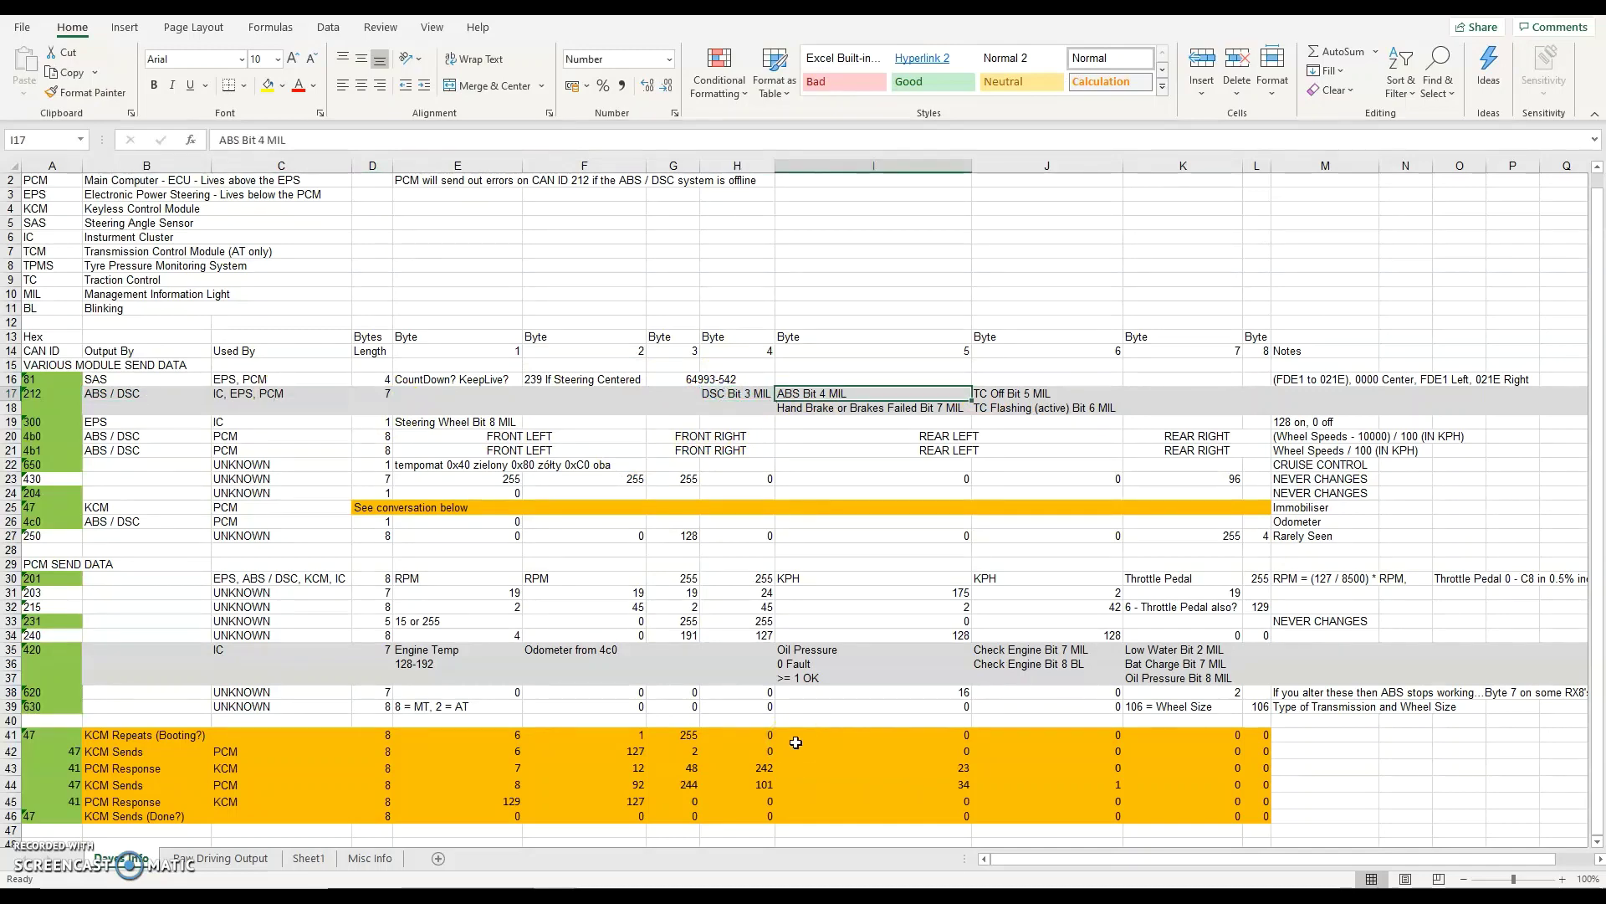
{"action": "key", "text": "Down"}
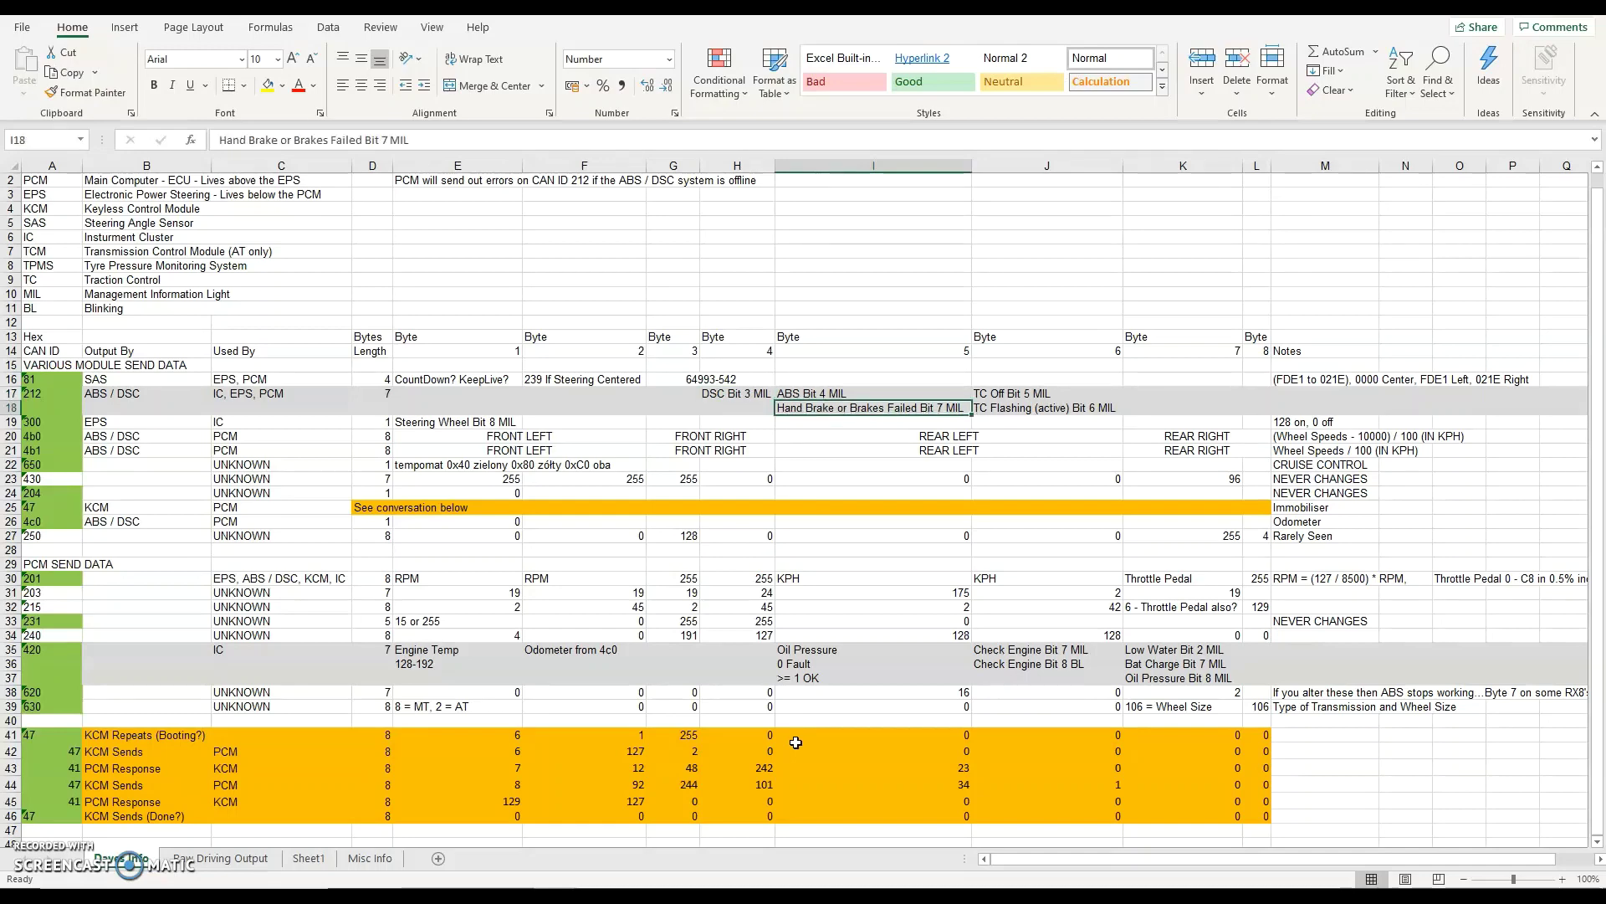
{"action": "key", "text": "Up"}
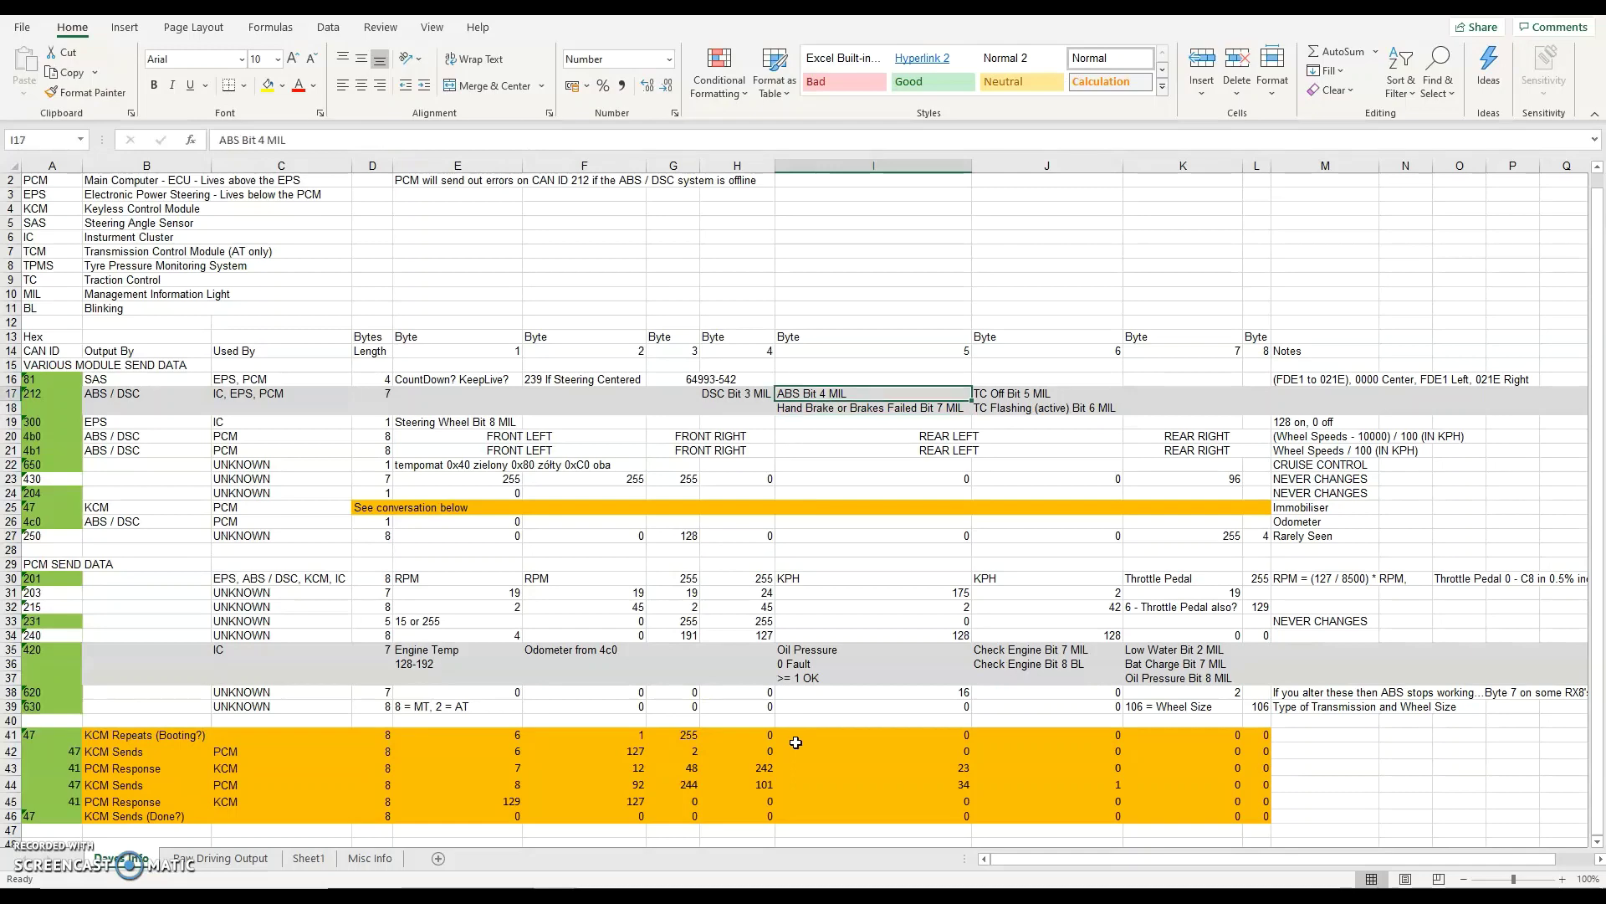
{"action": "key", "text": "Right"}
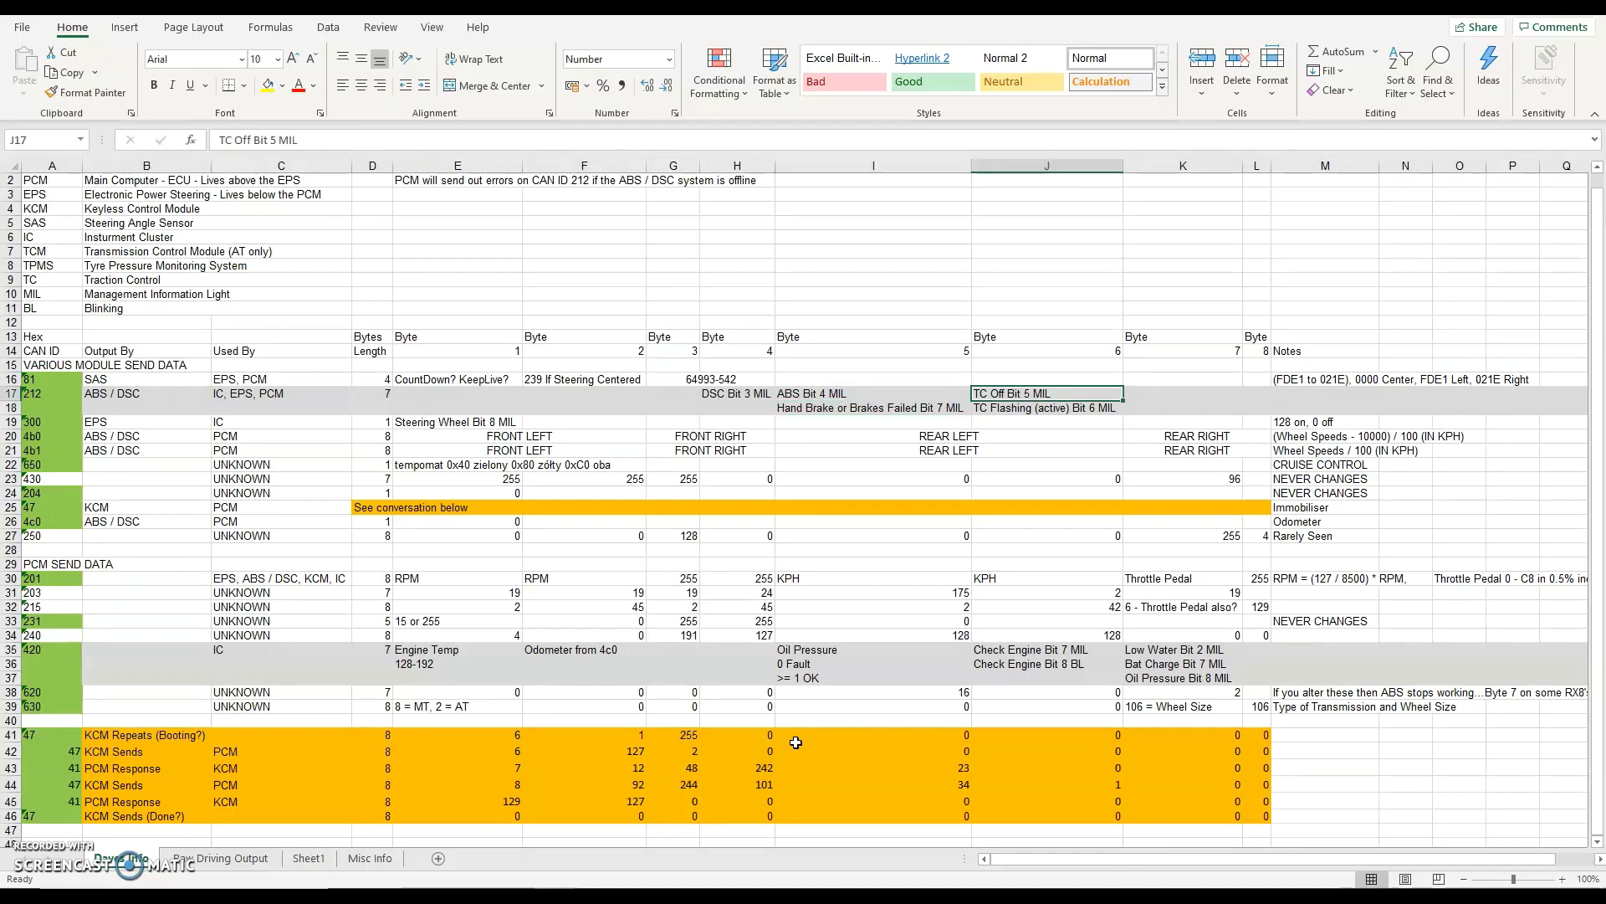
{"action": "key", "text": "Down"}
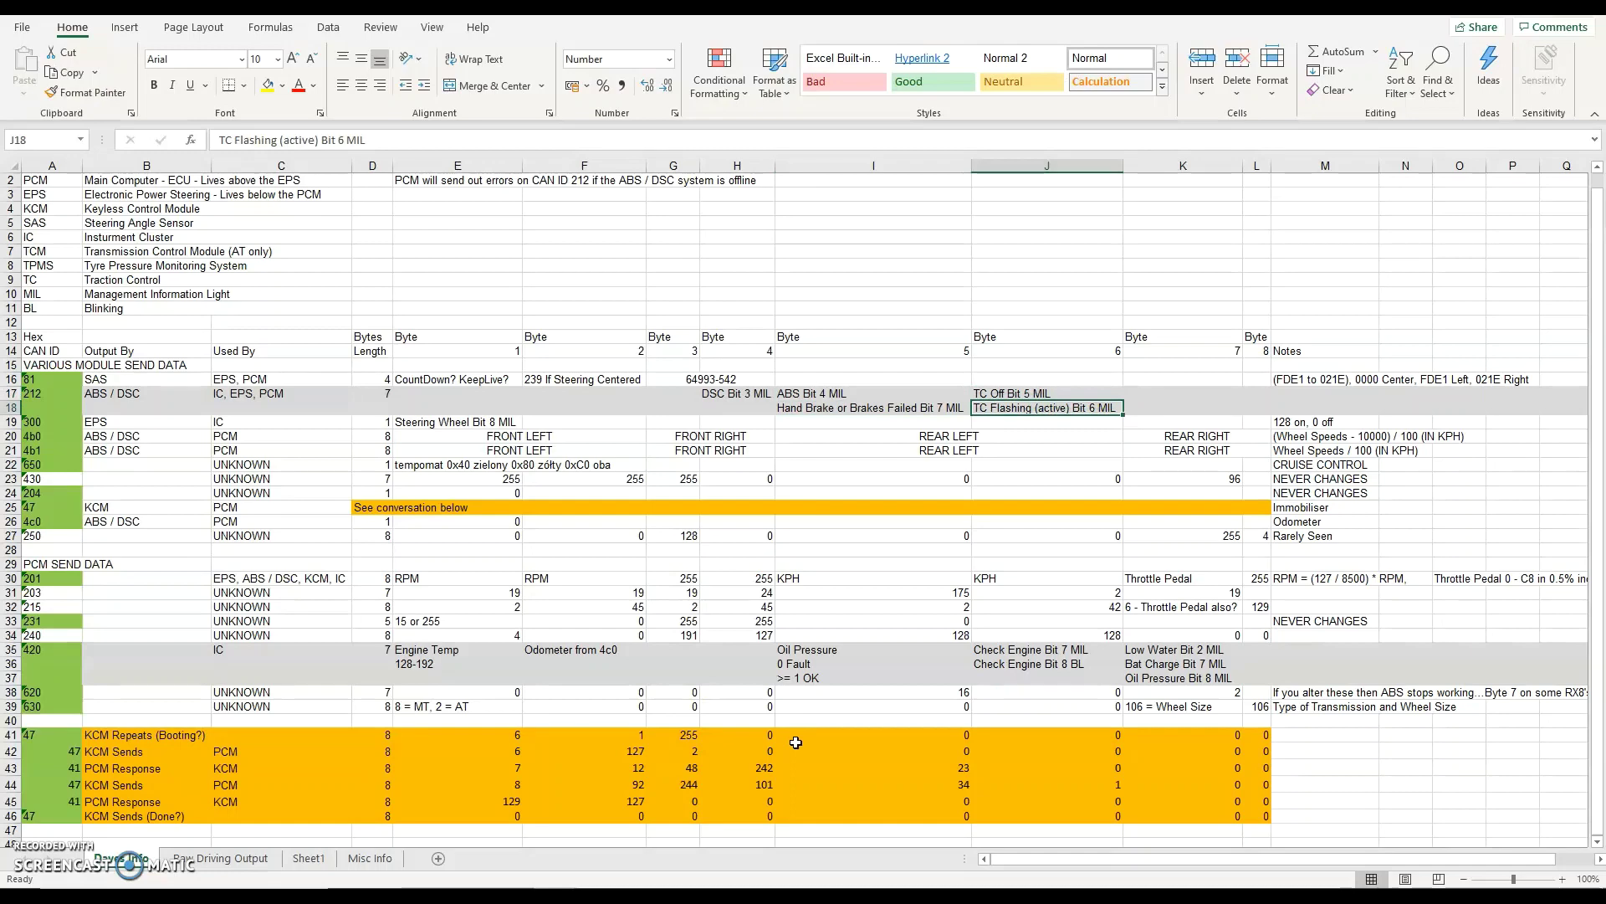
{"action": "key", "text": "Up"}
{"action": "key", "text": "Left"}
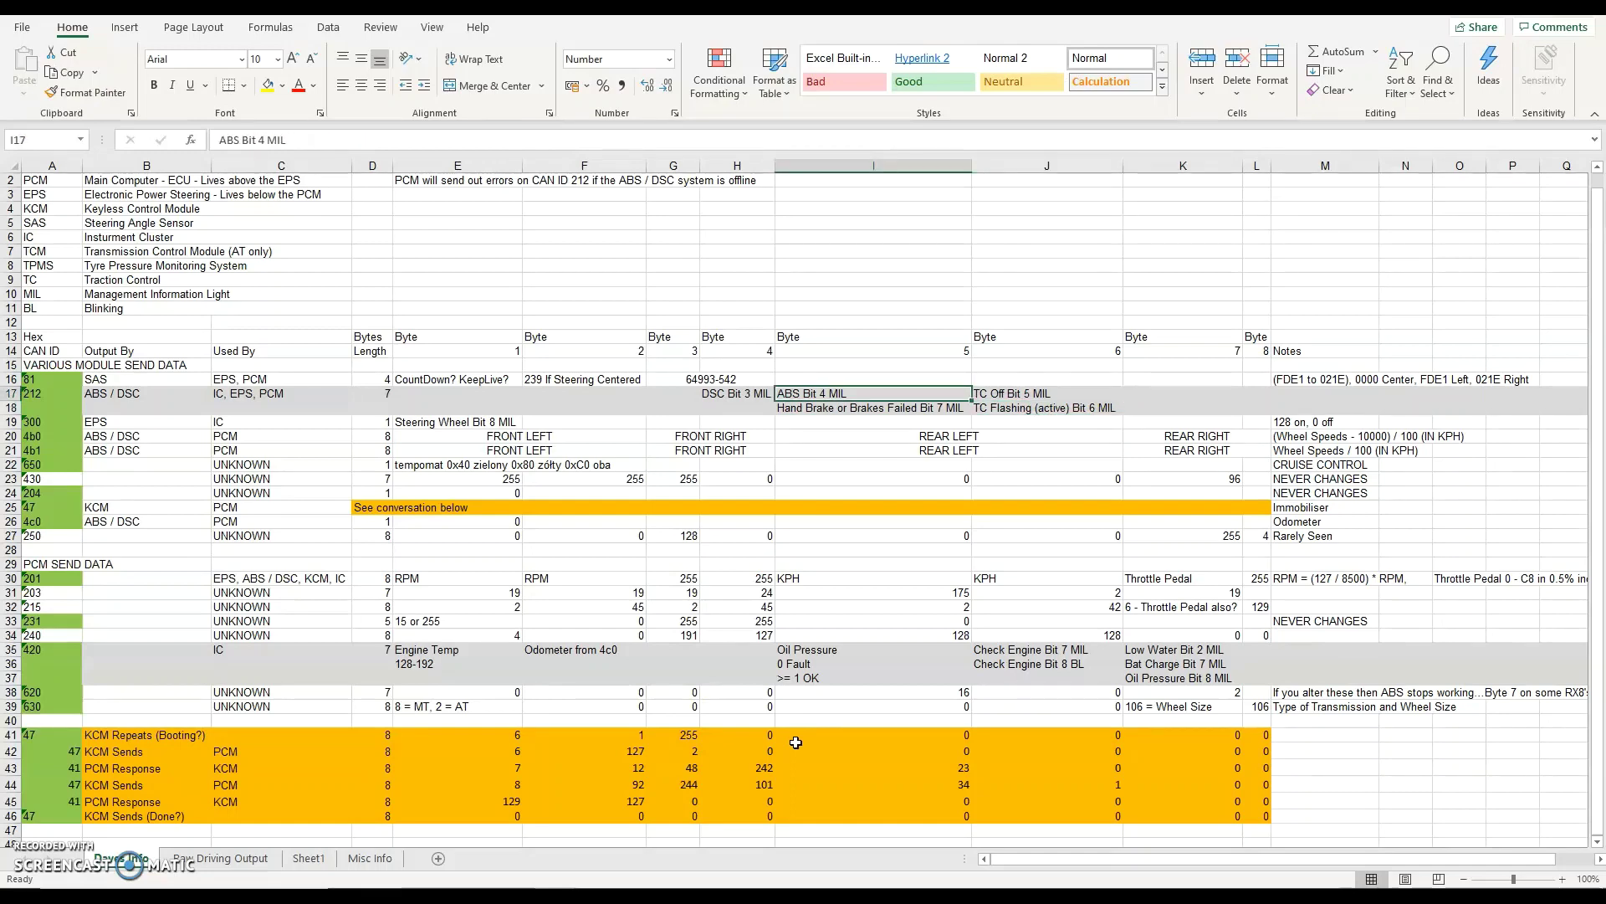
{"action": "key", "text": "Down"}
{"action": "key", "text": "Up"}
{"action": "key", "text": "Down"}
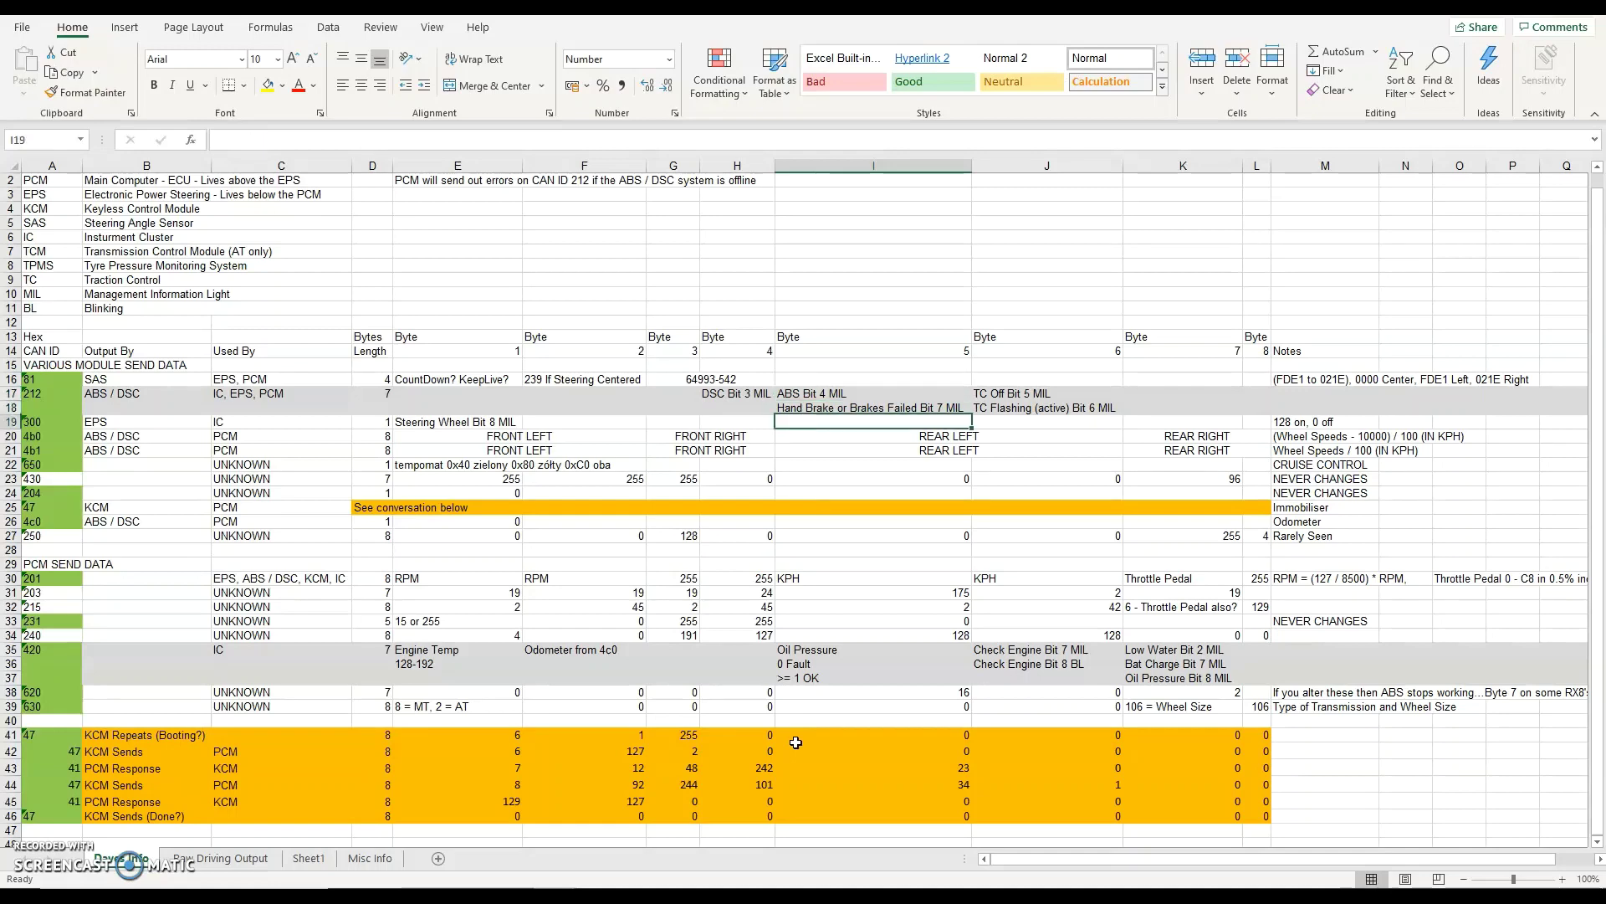
{"action": "key", "text": "Right"}
{"action": "key", "text": "Left"}
{"action": "key", "text": "Left"}
{"action": "key", "text": "Left"}
{"action": "key", "text": "Left"}
{"action": "key", "text": "Left"}
{"action": "key", "text": "Left"}
{"action": "key", "text": "Down"}
{"action": "key", "text": "Left"}
{"action": "key", "text": "Left"}
{"action": "key", "text": "Left"}
{"action": "key", "text": "Right"}
{"action": "key", "text": "Right"}
{"action": "key", "text": "Right"}
{"action": "key", "text": "Right"}
{"action": "key", "text": "Left"}
{"action": "key", "text": "Left"}
{"action": "key", "text": "Left"}
{"action": "key", "text": "Left"}
{"action": "key", "text": "Right"}
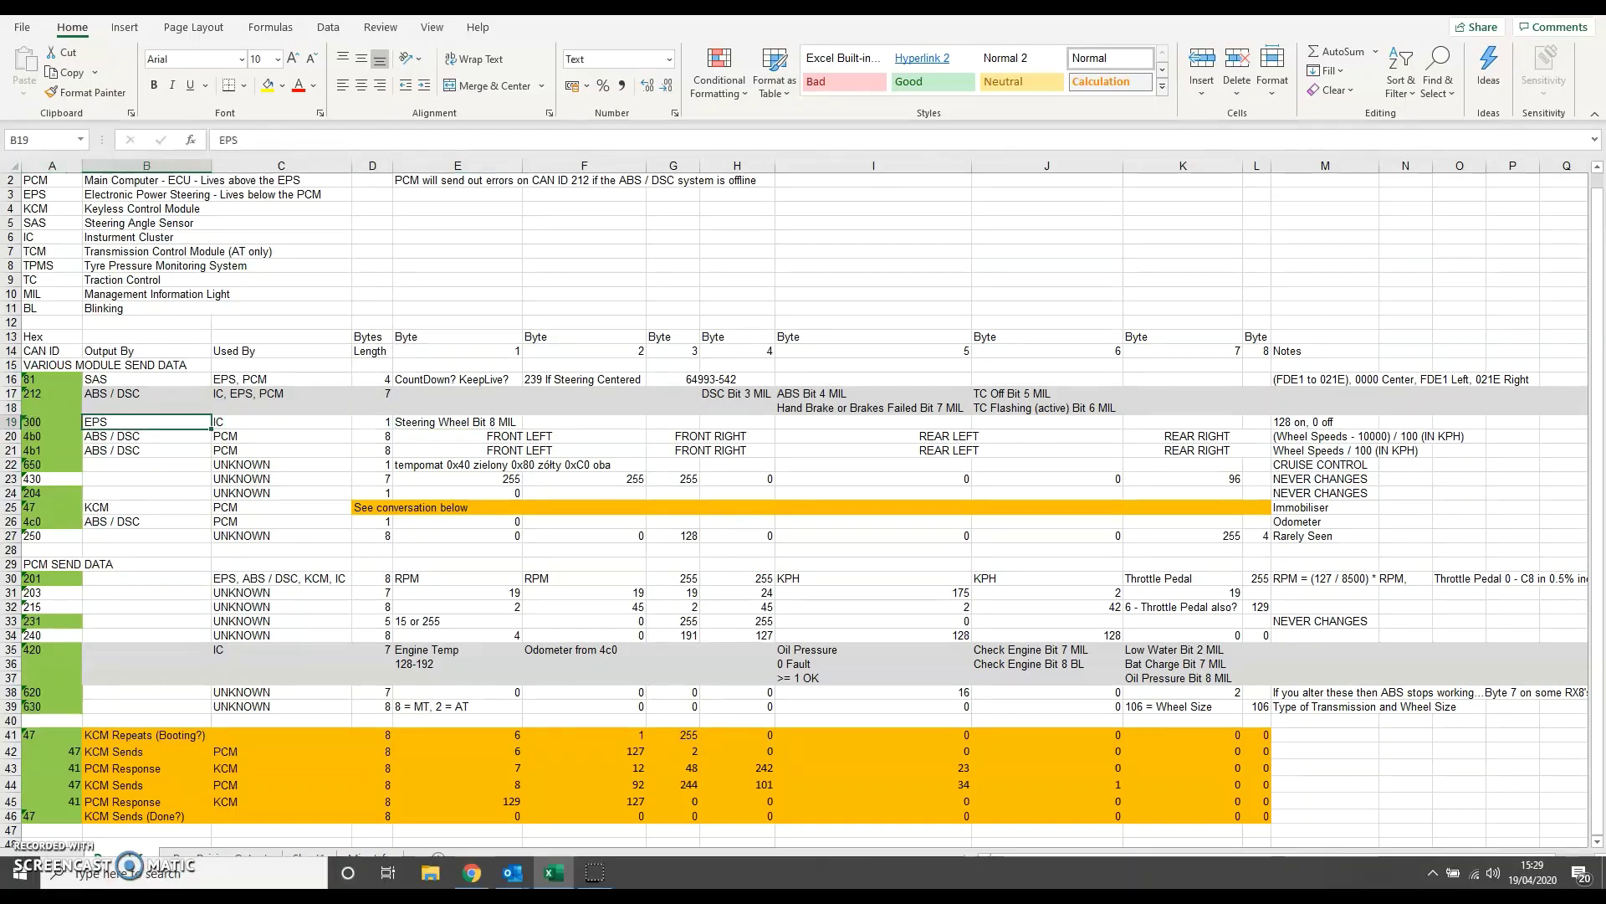
{"action": "key", "text": "Right"}
{"action": "key", "text": "Right"}
{"action": "key", "text": "Right"}
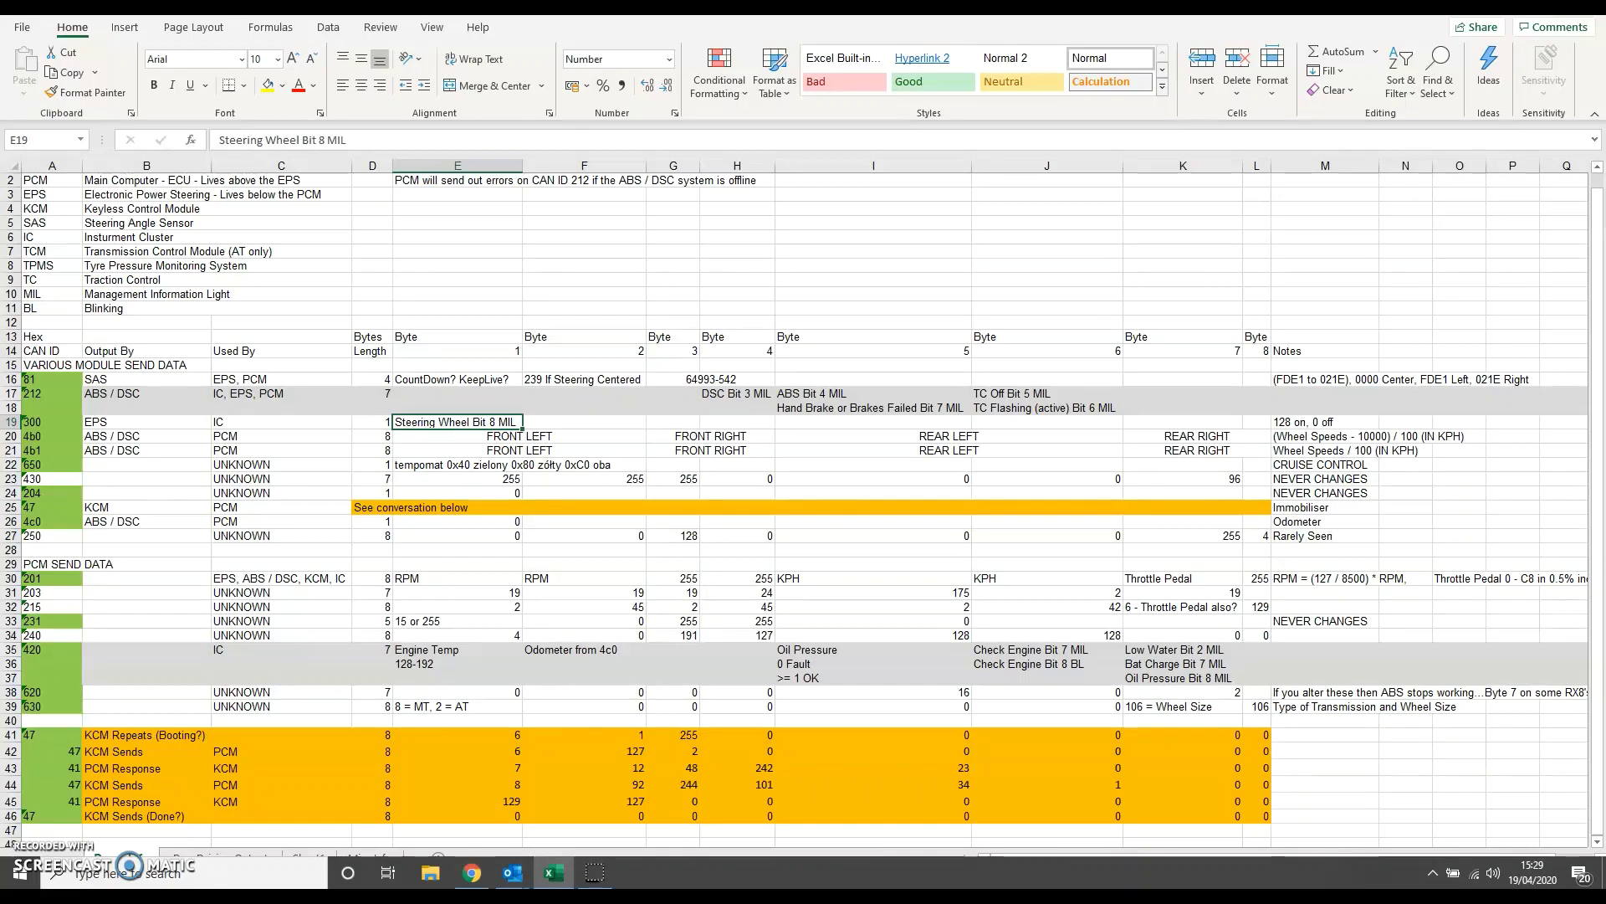
{"action": "key", "text": "Down"}
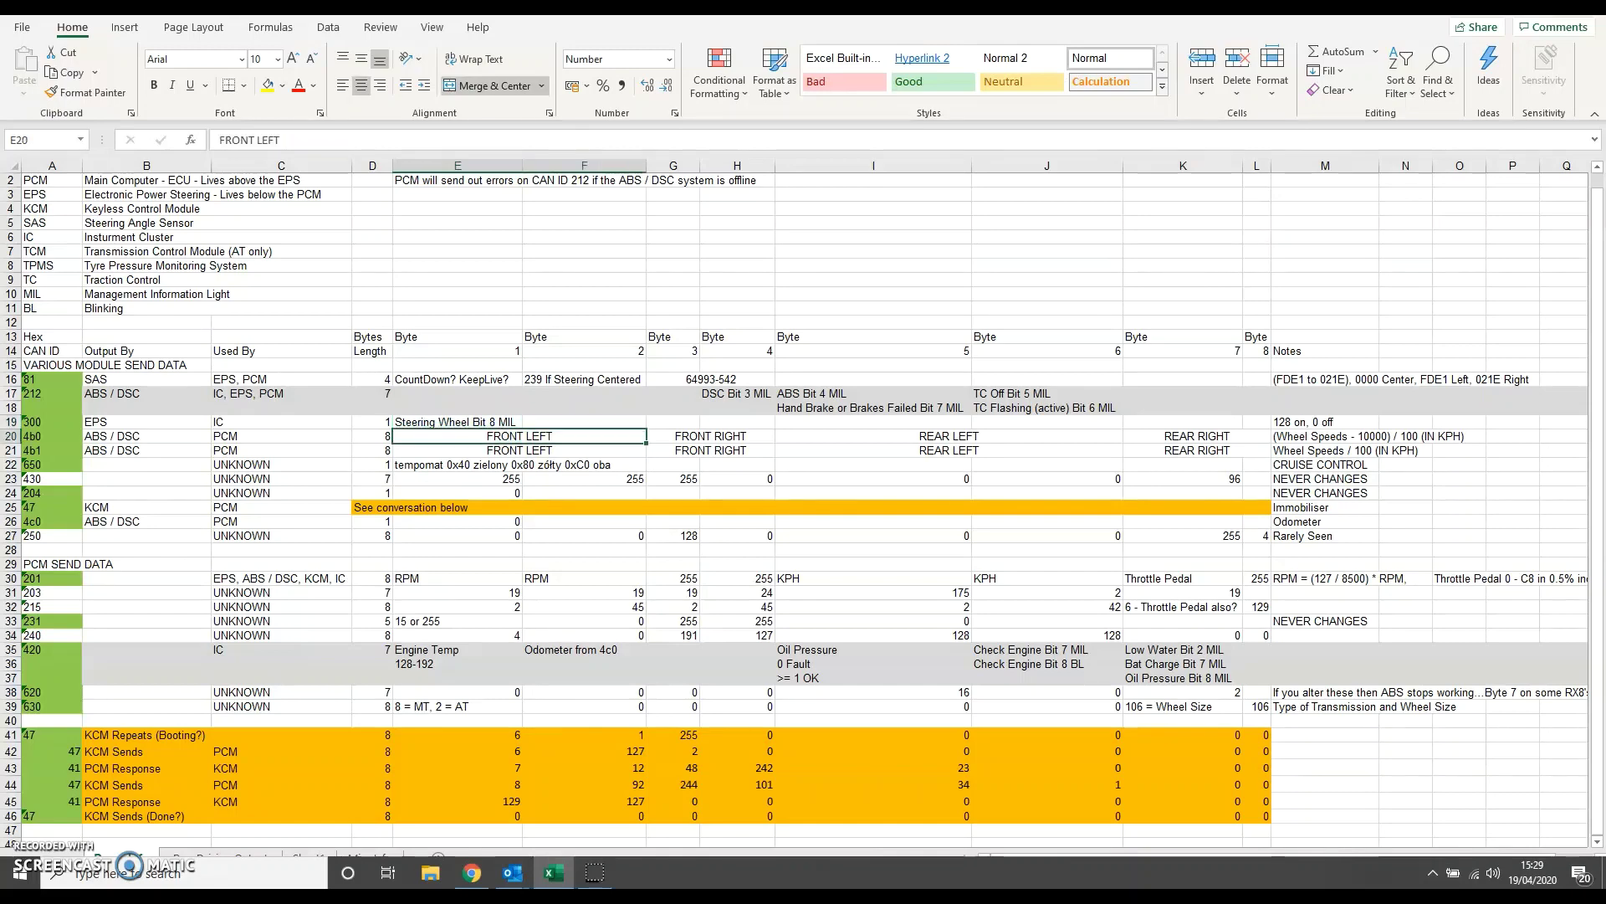
{"action": "key", "text": "Left"}
{"action": "key", "text": "Left"}
{"action": "key", "text": "Left"}
{"action": "key", "text": "Left"}
{"action": "key", "text": "Down"}
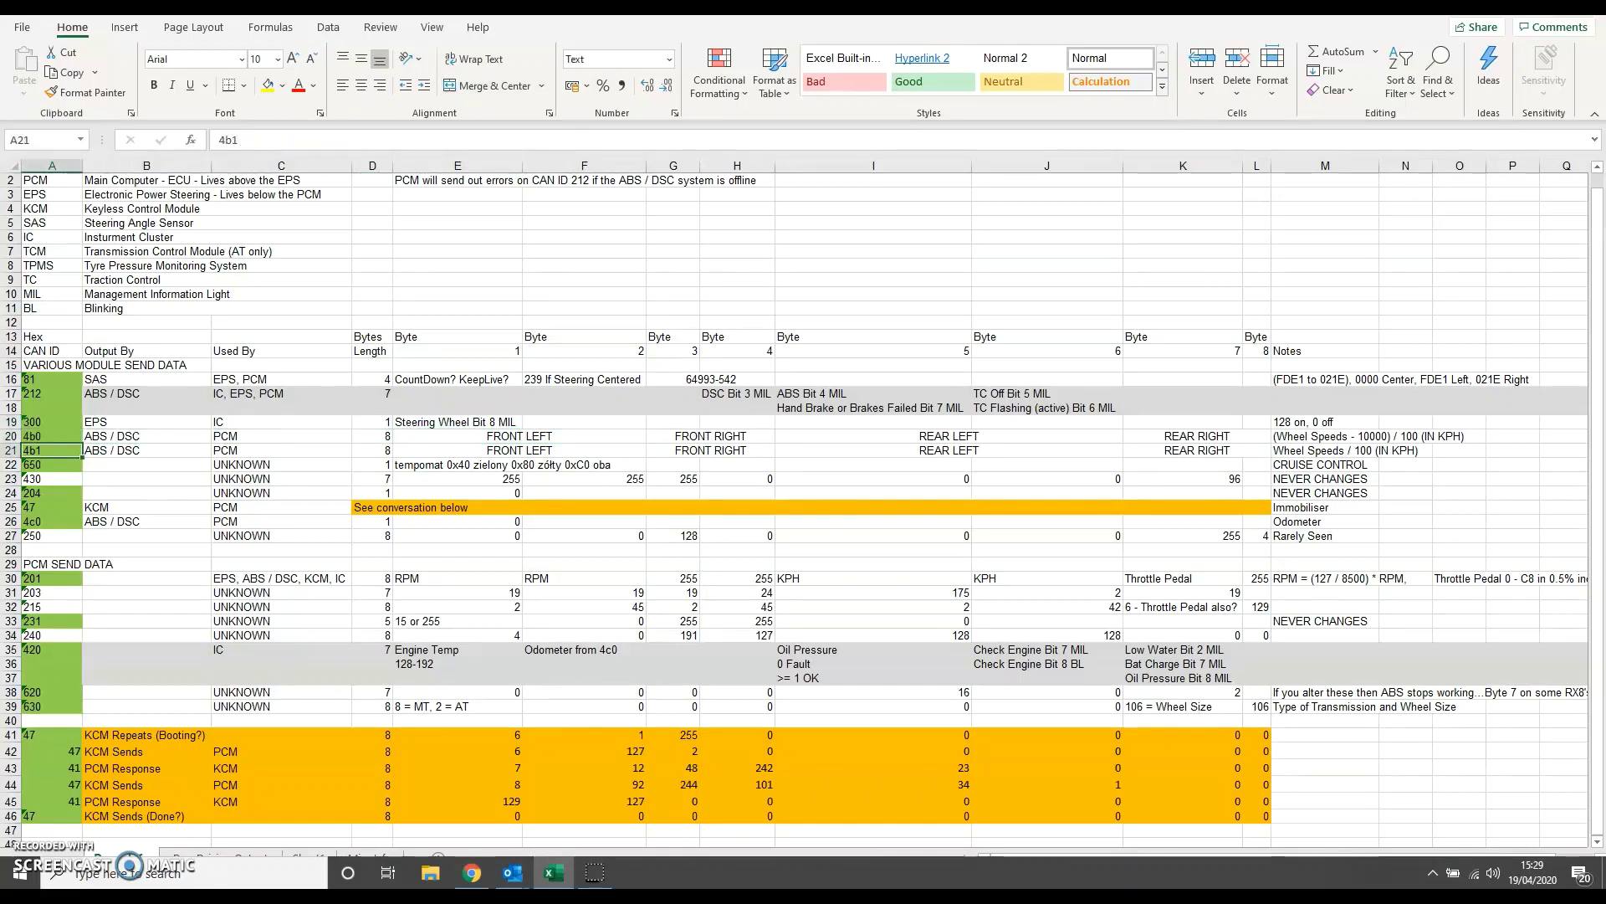
{"action": "key", "text": "Right"}
{"action": "key", "text": "Right"}
{"action": "key", "text": "Right"}
{"action": "key", "text": "Right"}
{"action": "key", "text": "Up"}
{"action": "key", "text": "Right"}
{"action": "key", "text": "Right"}
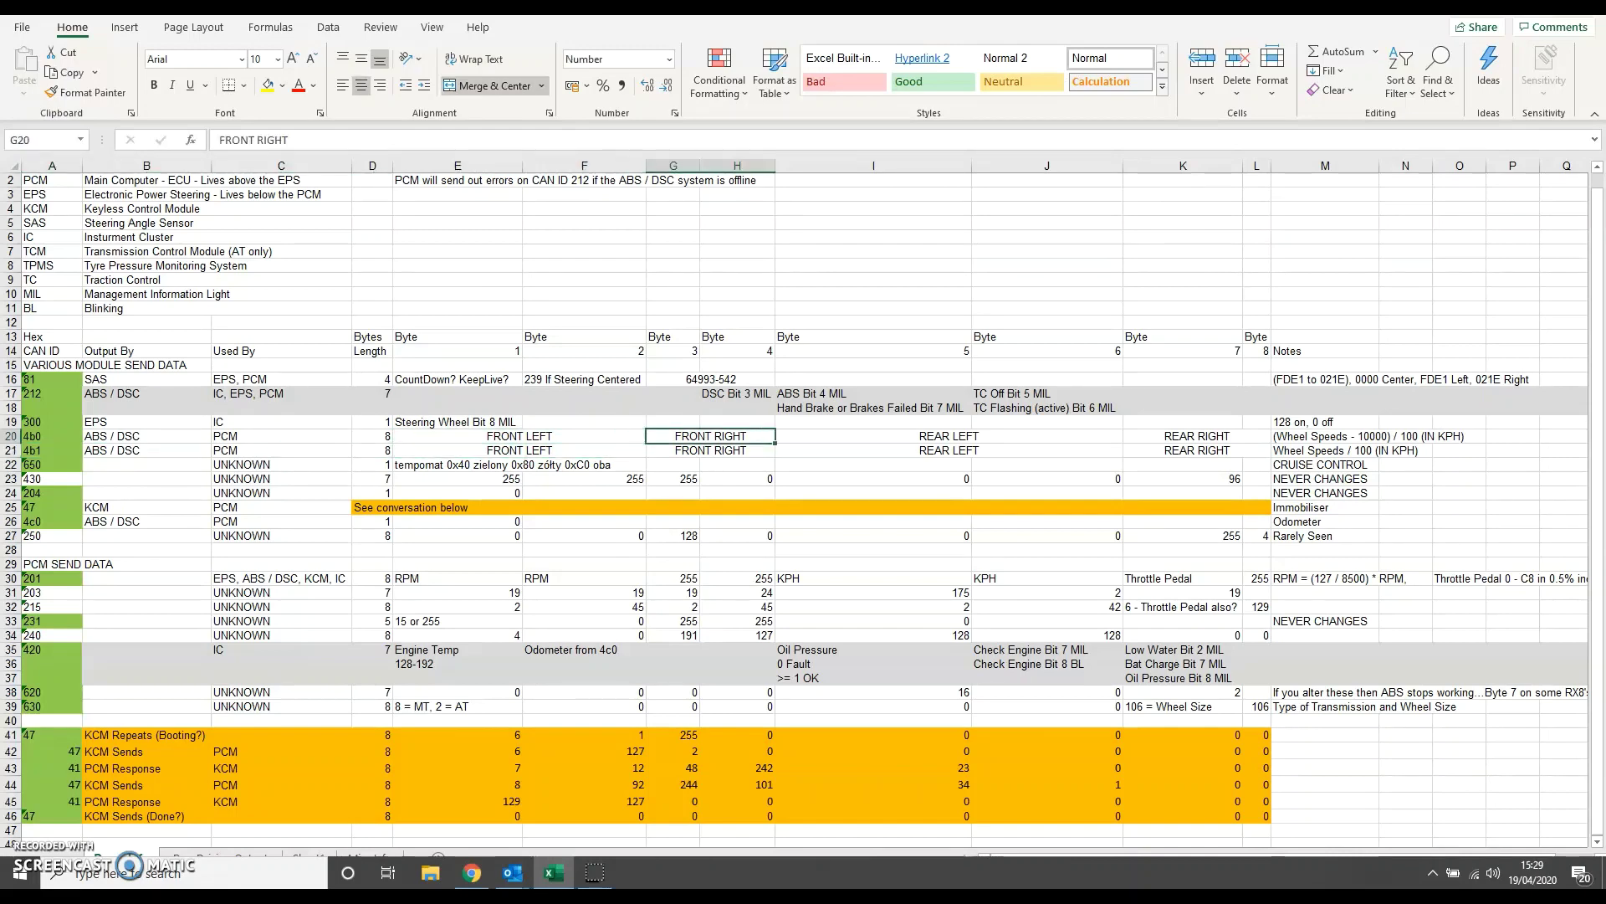
{"action": "key", "text": "Right"}
{"action": "key", "text": "Down"}
{"action": "key", "text": "Left"}
{"action": "key", "text": "Left"}
{"action": "key", "text": "Left"}
{"action": "key", "text": "Up"}
{"action": "key", "text": "Right"}
{"action": "key", "text": "Left"}
{"action": "key", "text": "Right"}
{"action": "key", "text": "Right"}
{"action": "key", "text": "Right"}
{"action": "key", "text": "Down"}
{"action": "key", "text": "Up"}
{"action": "key", "text": "Down"}
{"action": "key", "text": "Up"}
{"action": "key", "text": "Right"}
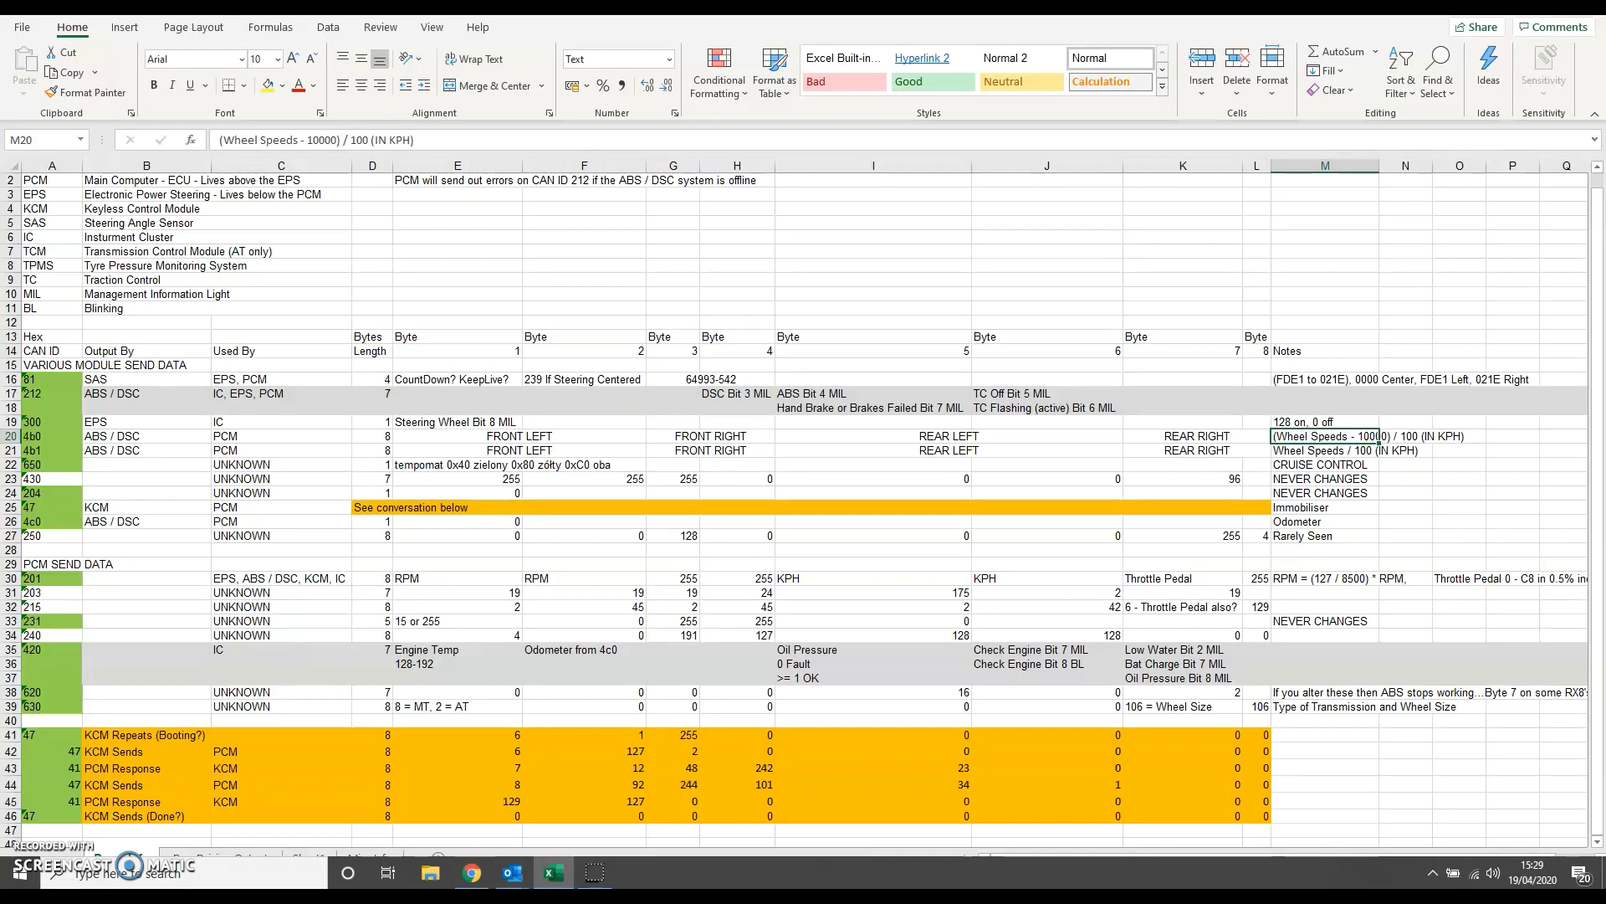
{"action": "key", "text": "Down"}
{"action": "key", "text": "Left"}
{"action": "key", "text": "Left"}
{"action": "key", "text": "Left"}
{"action": "key", "text": "Left"}
{"action": "key", "text": "Up"}
{"action": "key", "text": "Right"}
{"action": "key", "text": "Right"}
{"action": "key", "text": "Right"}
{"action": "key", "text": "Left"}
{"action": "key", "text": "Left"}
{"action": "key", "text": "Left"}
{"action": "key", "text": "Left"}
{"action": "key", "text": "Left"}
{"action": "key", "text": "Left"}
{"action": "key", "text": "Left"}
{"action": "key", "text": "Down"}
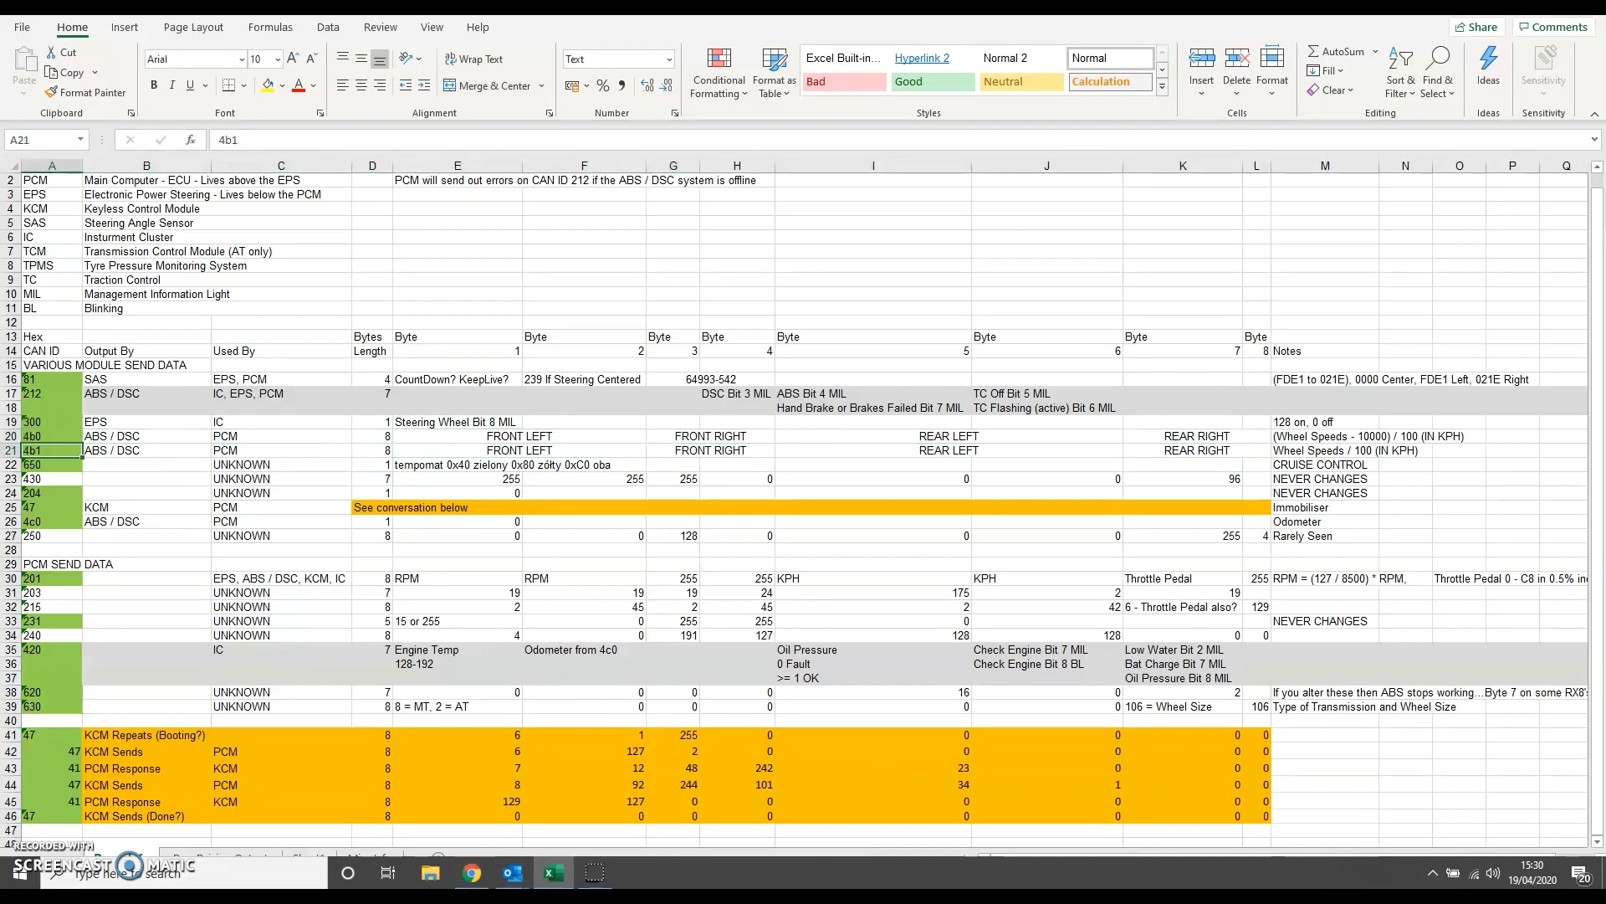
{"action": "key", "text": "Right"}
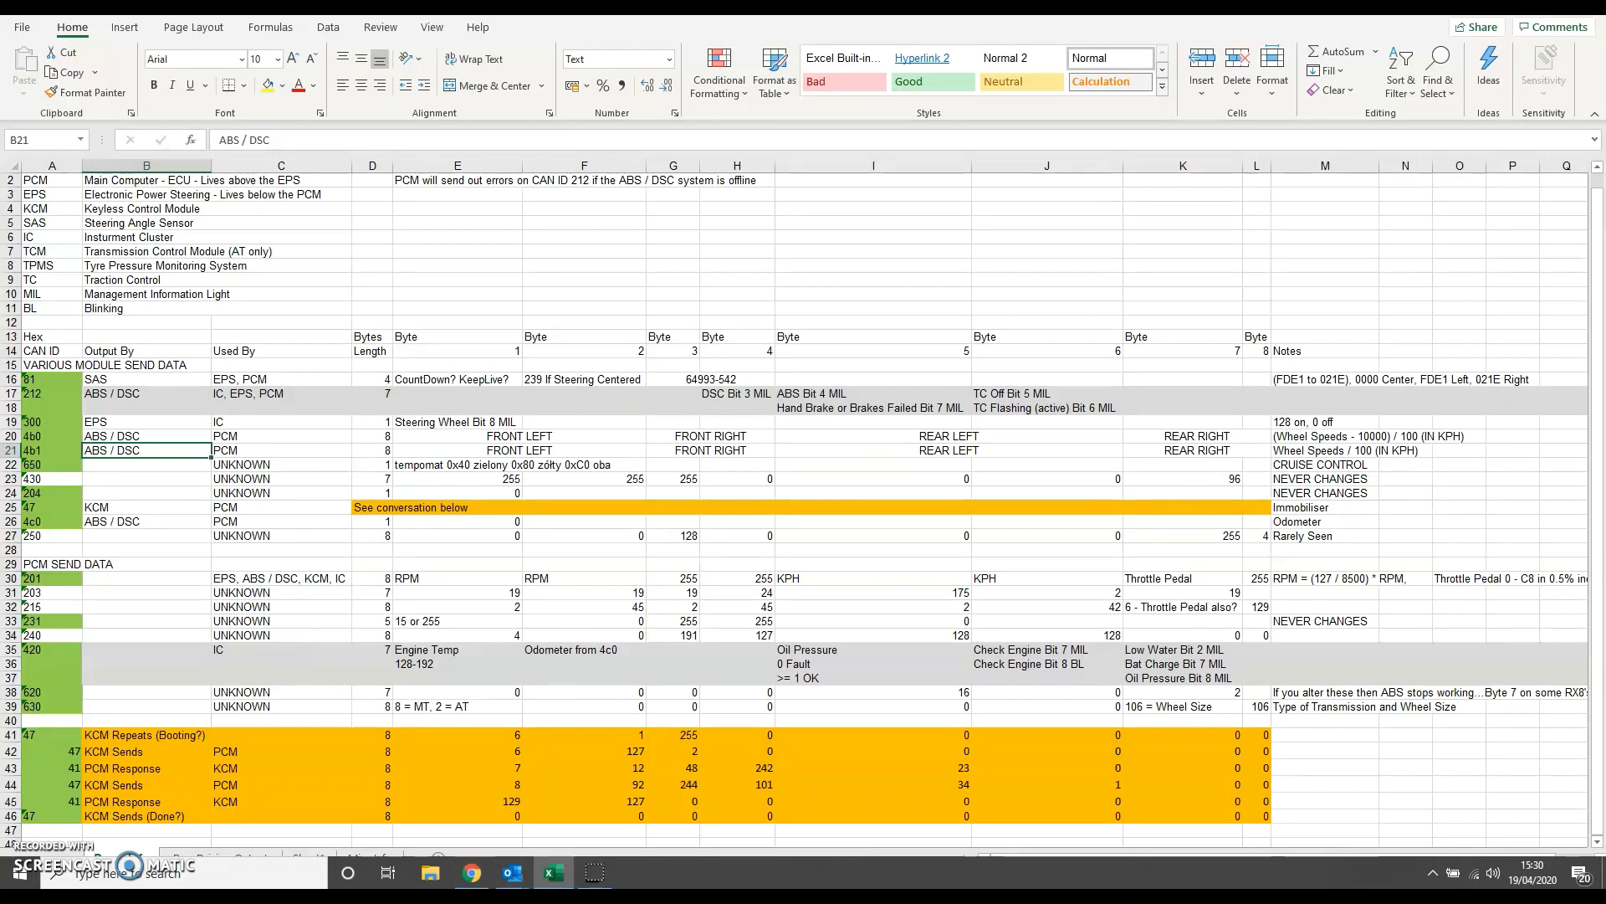
{"action": "key", "text": "Left"}
{"action": "key", "text": "Right"}
{"action": "key", "text": "Down"}
{"action": "key", "text": "Left"}
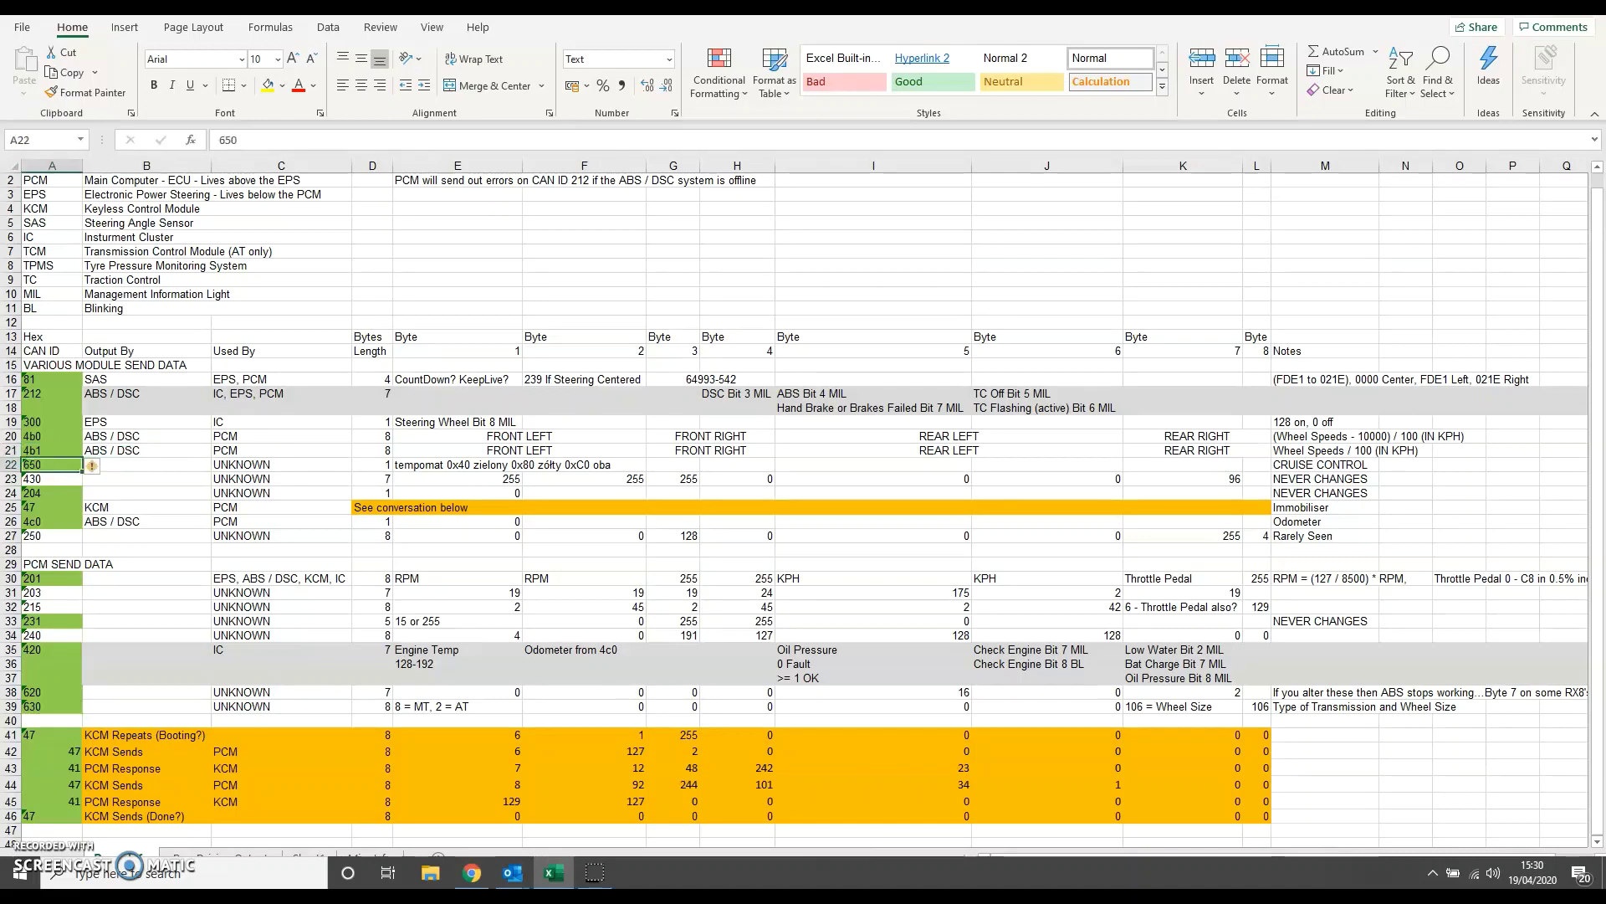
{"action": "key", "text": "Right"}
{"action": "key", "text": "Right"}
{"action": "key", "text": "Right"}
{"action": "key", "text": "Right"}
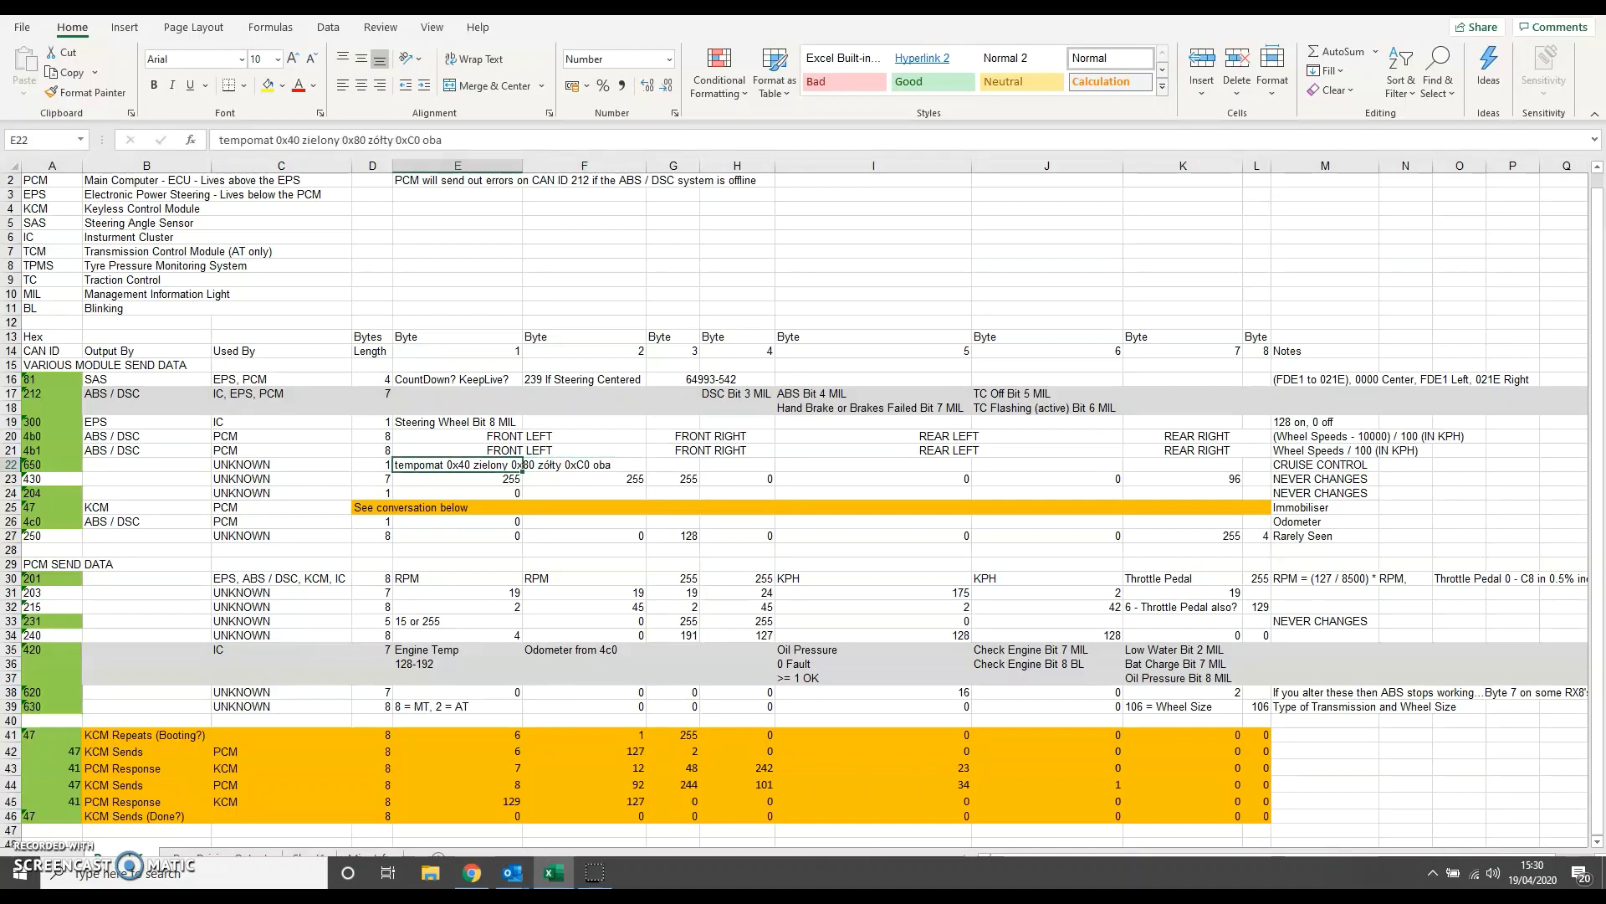
{"action": "key", "text": "Right"}
{"action": "key", "text": "Right"}
{"action": "key", "text": "Right"}
{"action": "key", "text": "Right"}
{"action": "key", "text": "Right"}
{"action": "key", "text": "Right"}
{"action": "key", "text": "Right"}
{"action": "key", "text": "Right"}
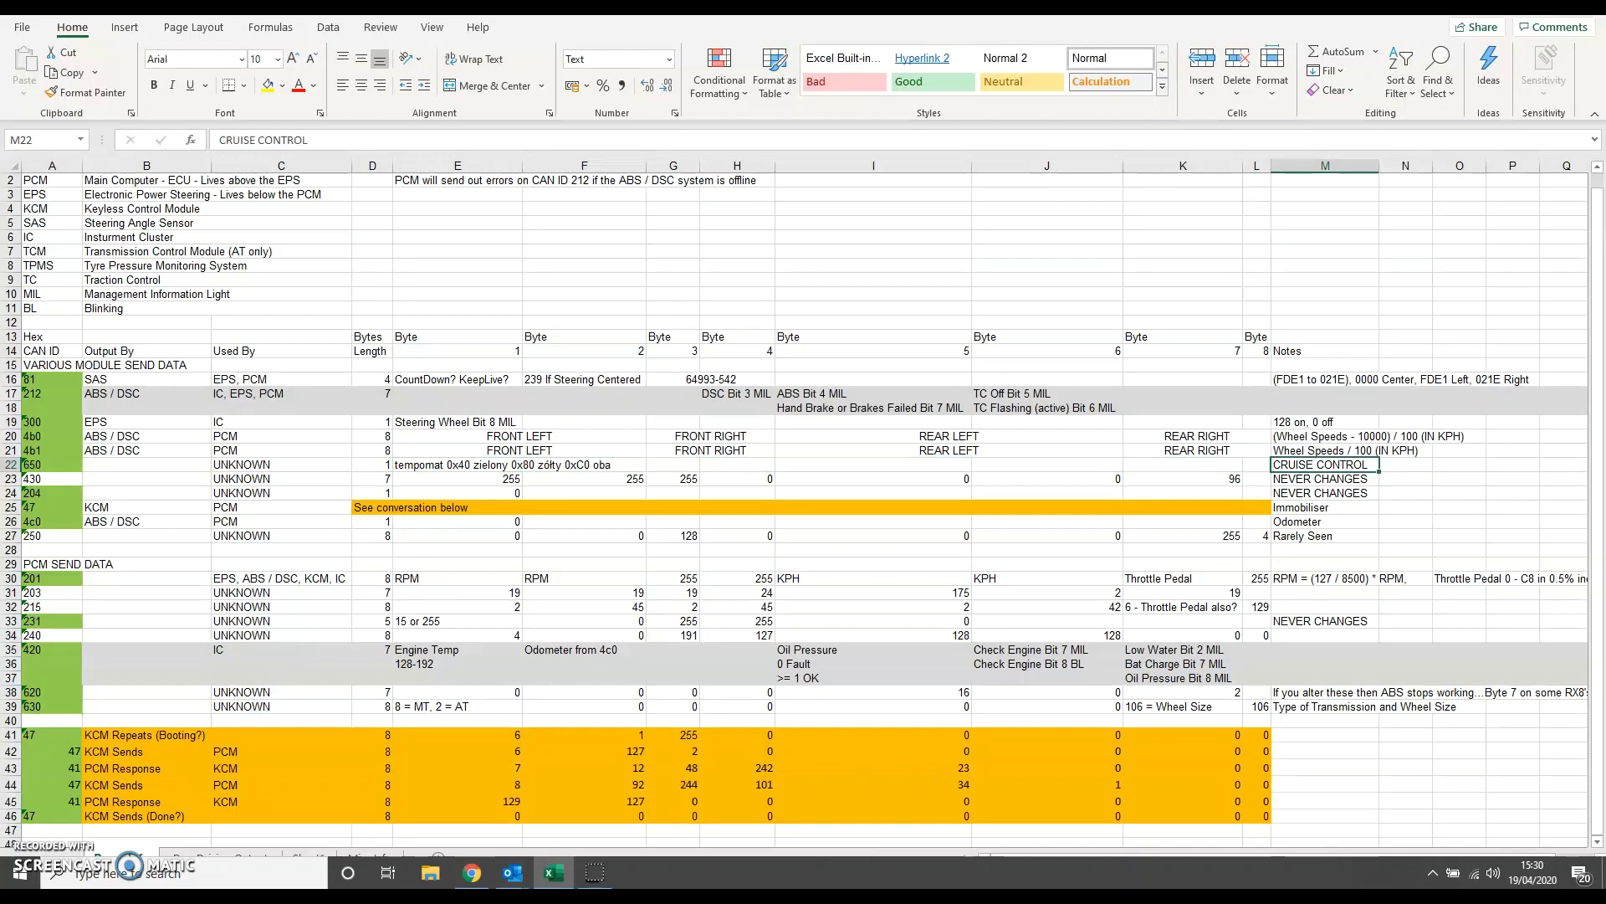
{"action": "key", "text": "Left"}
{"action": "key", "text": "Left"}
{"action": "key", "text": "Left"}
{"action": "key", "text": "Left"}
{"action": "key", "text": "Left"}
{"action": "key", "text": "Left"}
{"action": "key", "text": "Left"}
{"action": "key", "text": "Left"}
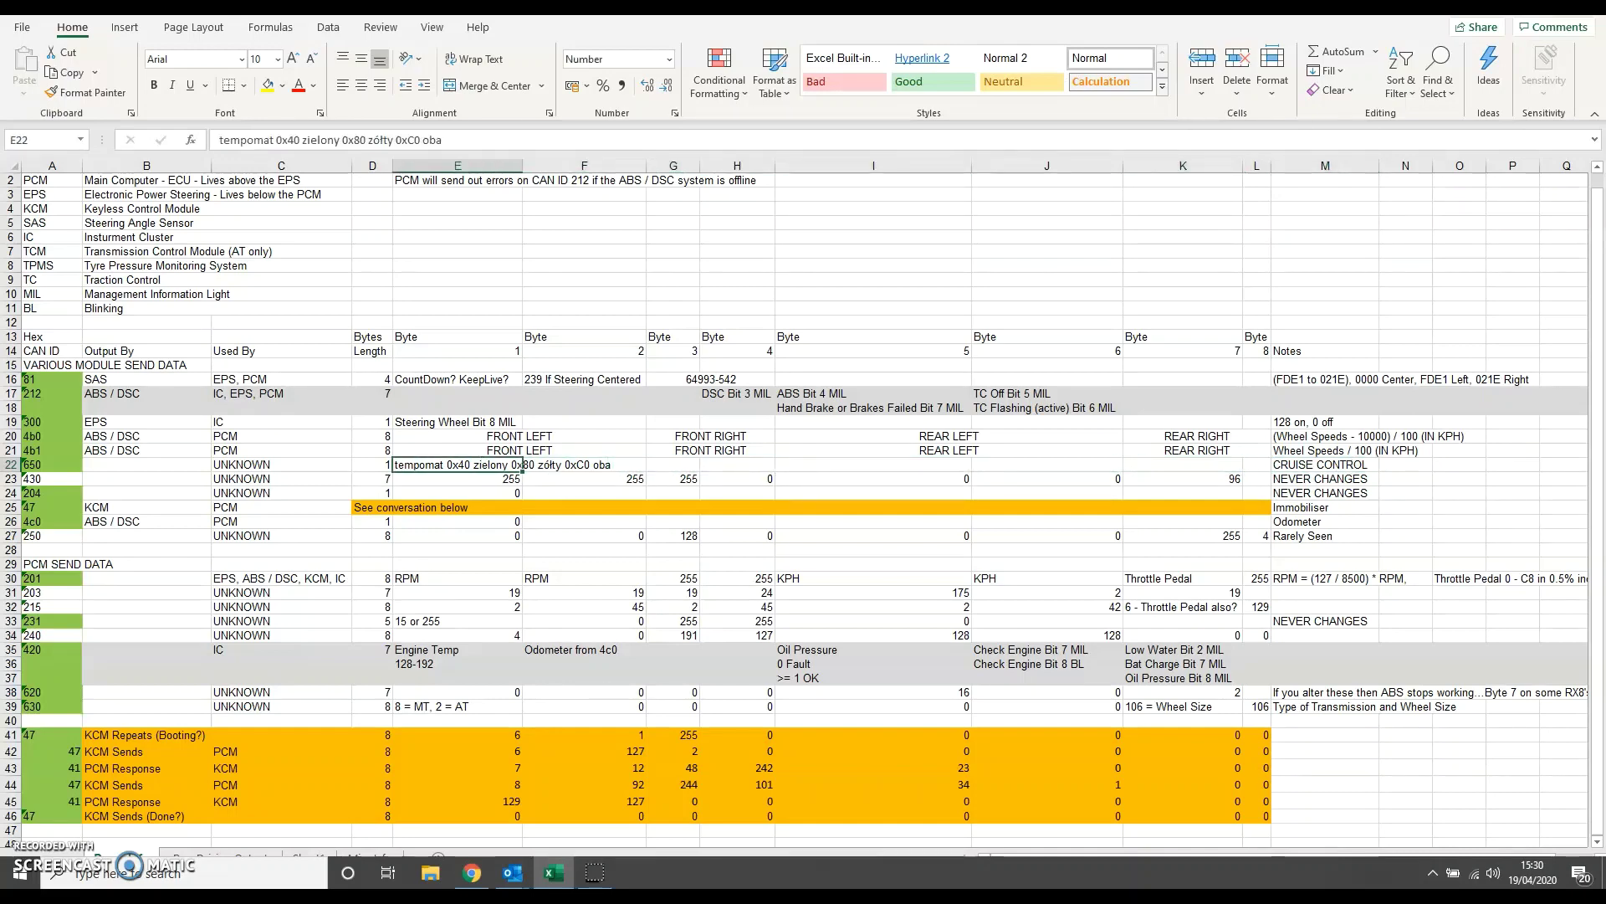
{"action": "key", "text": "Left"}
{"action": "key", "text": "Left"}
{"action": "key", "text": "Left"}
{"action": "key", "text": "Left"}
{"action": "key", "text": "Right"}
{"action": "key", "text": "Right"}
{"action": "key", "text": "Right"}
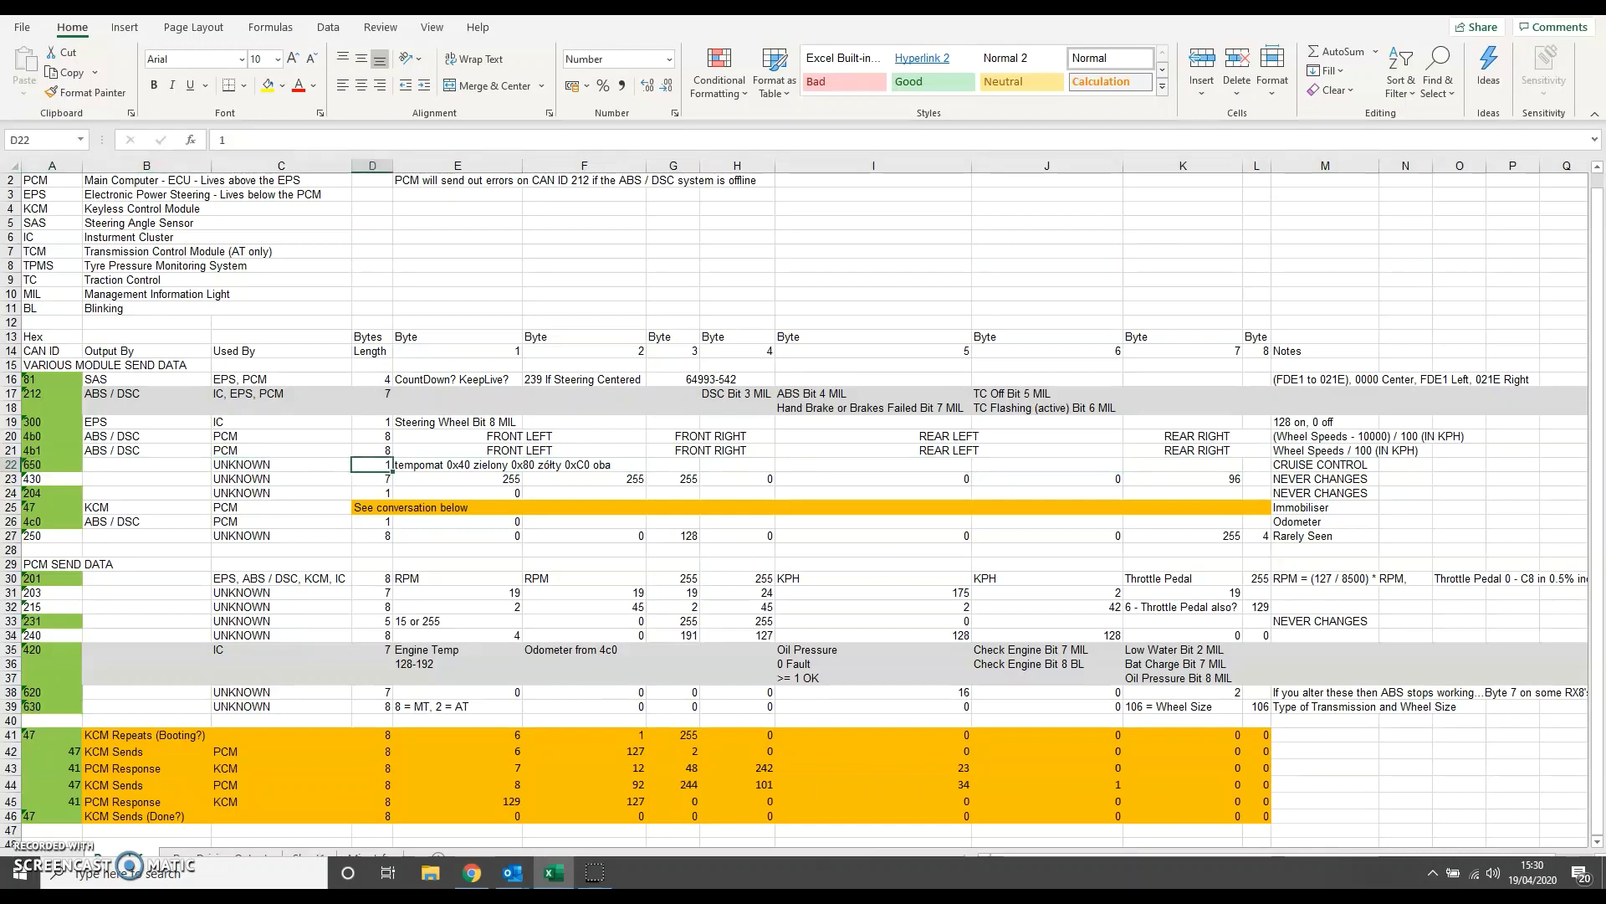
{"action": "key", "text": "Right"}
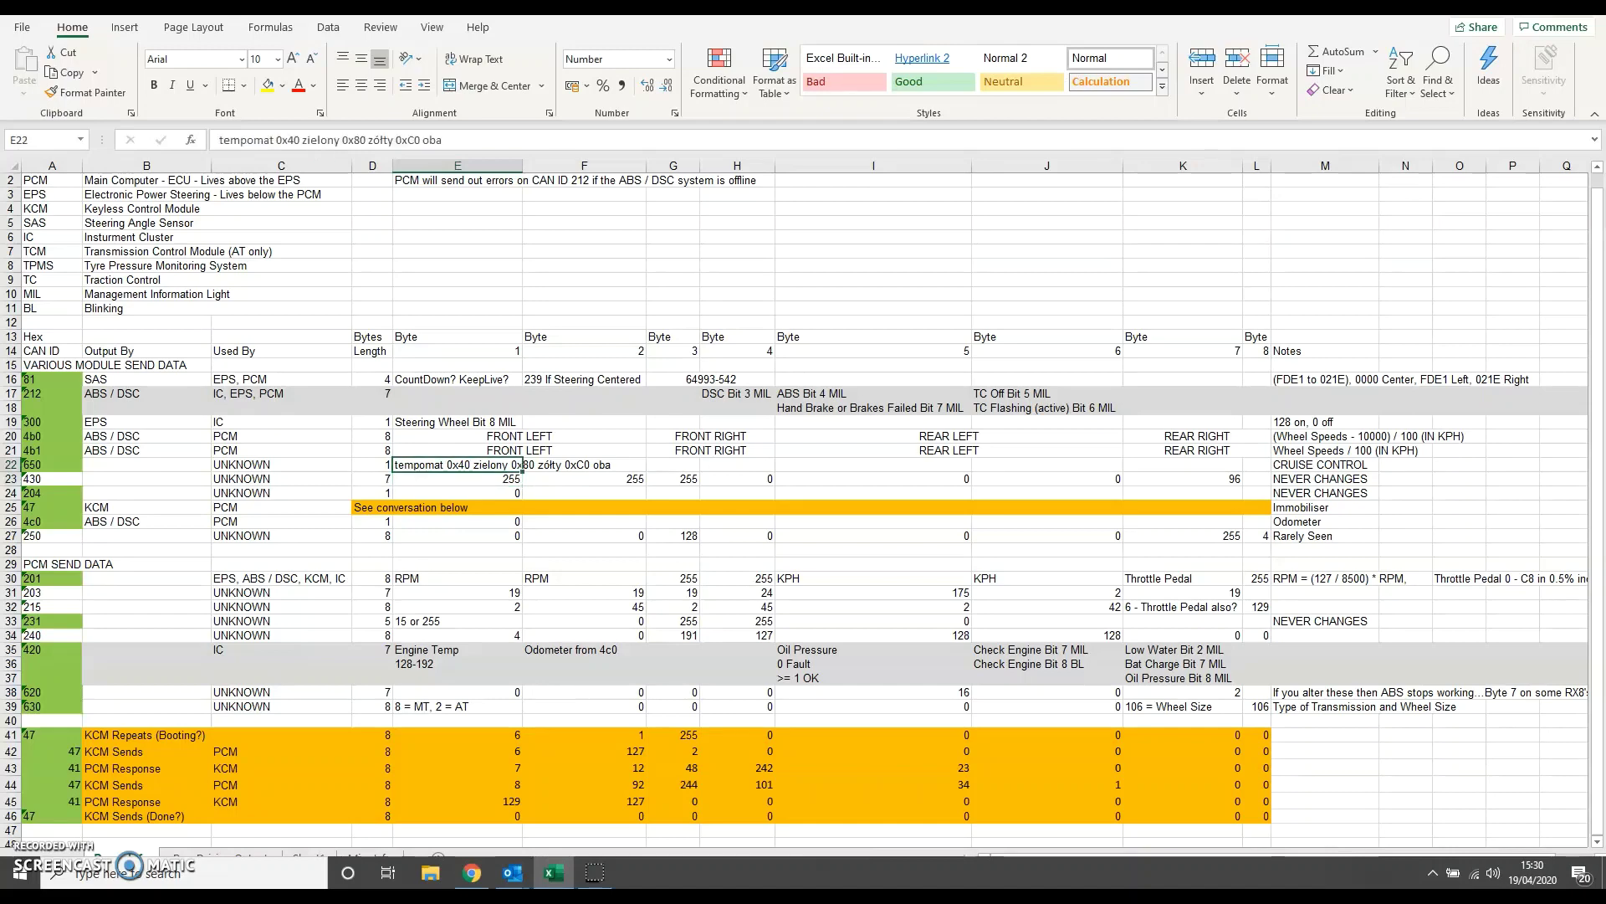
{"action": "key", "text": "Left"}
{"action": "key", "text": "Left"}
{"action": "key", "text": "Left"}
{"action": "key", "text": "Left"}
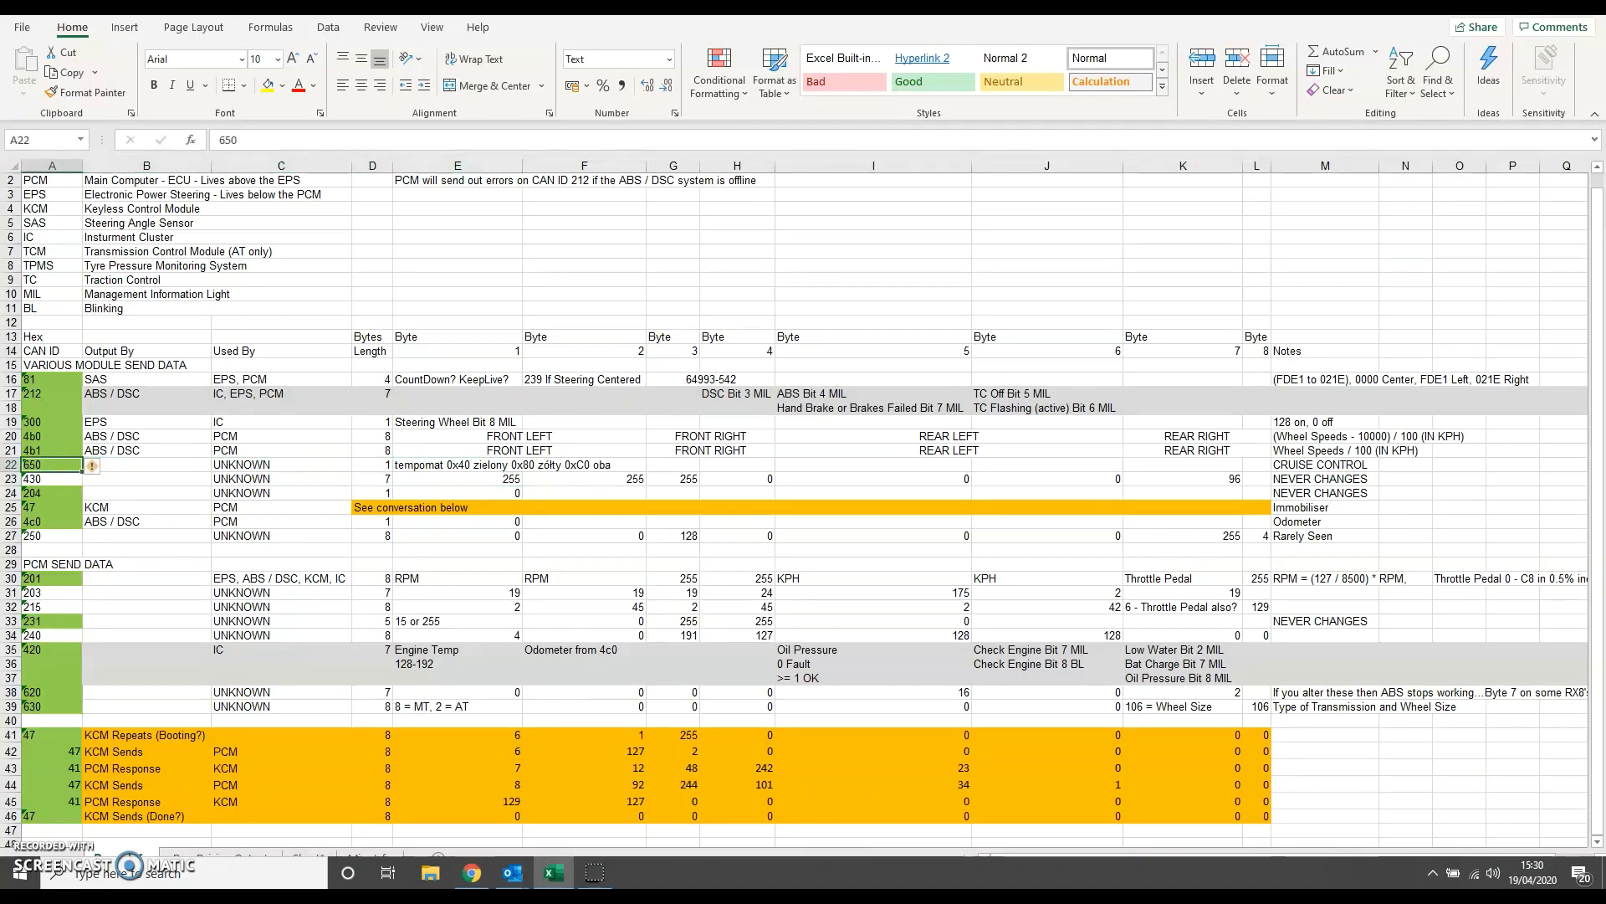
{"action": "key", "text": "Down"}
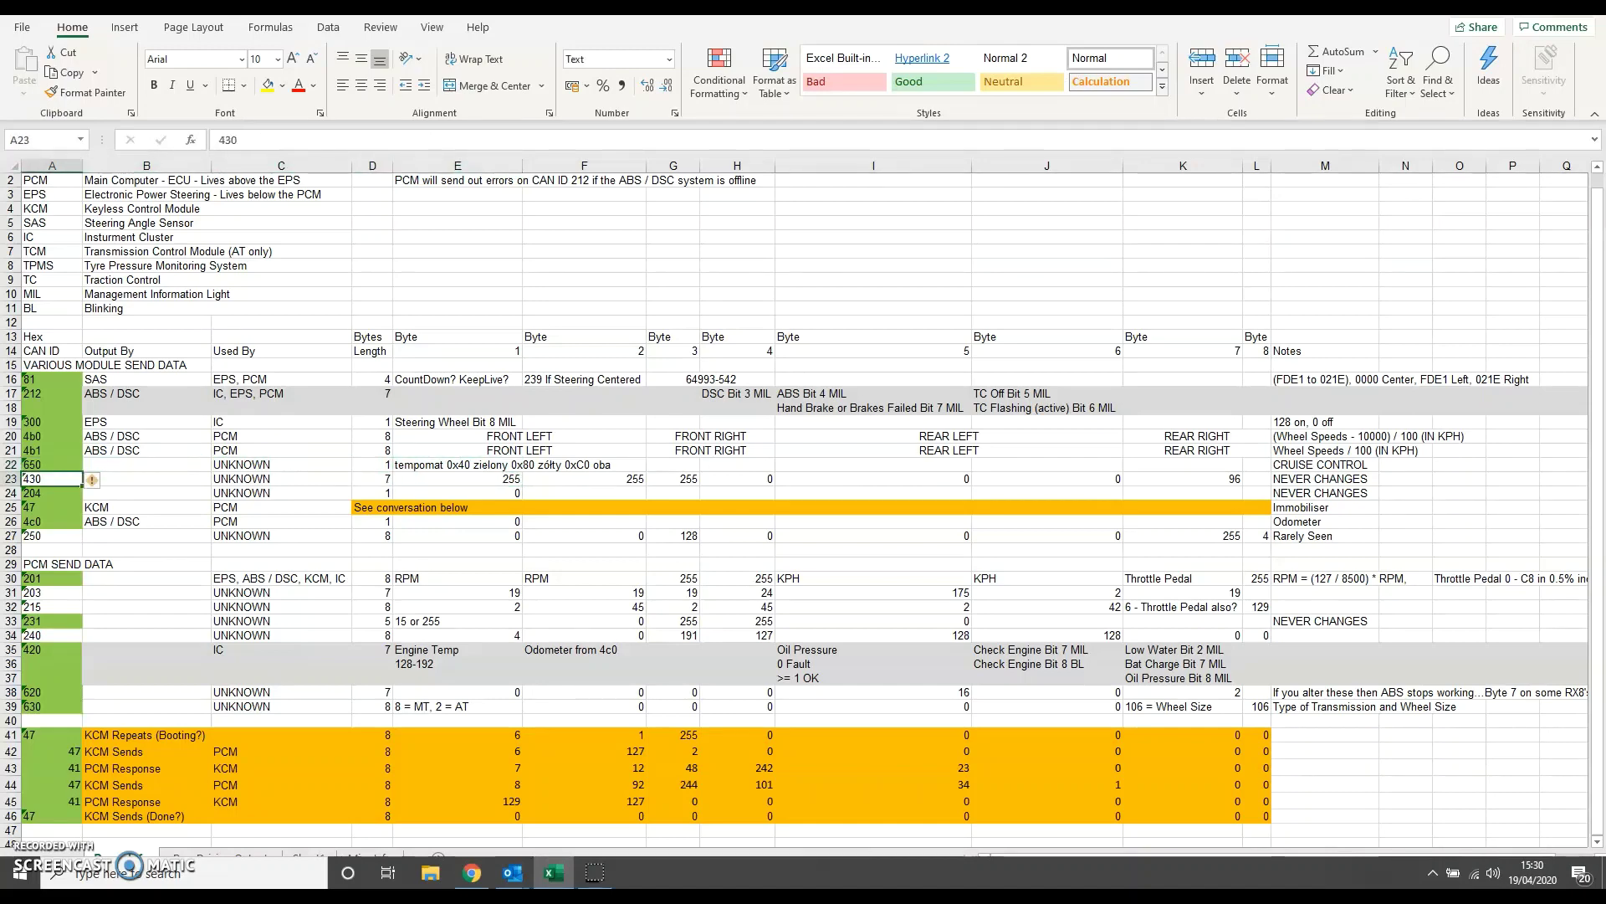
{"action": "key", "text": "Right"}
{"action": "key", "text": "Right"}
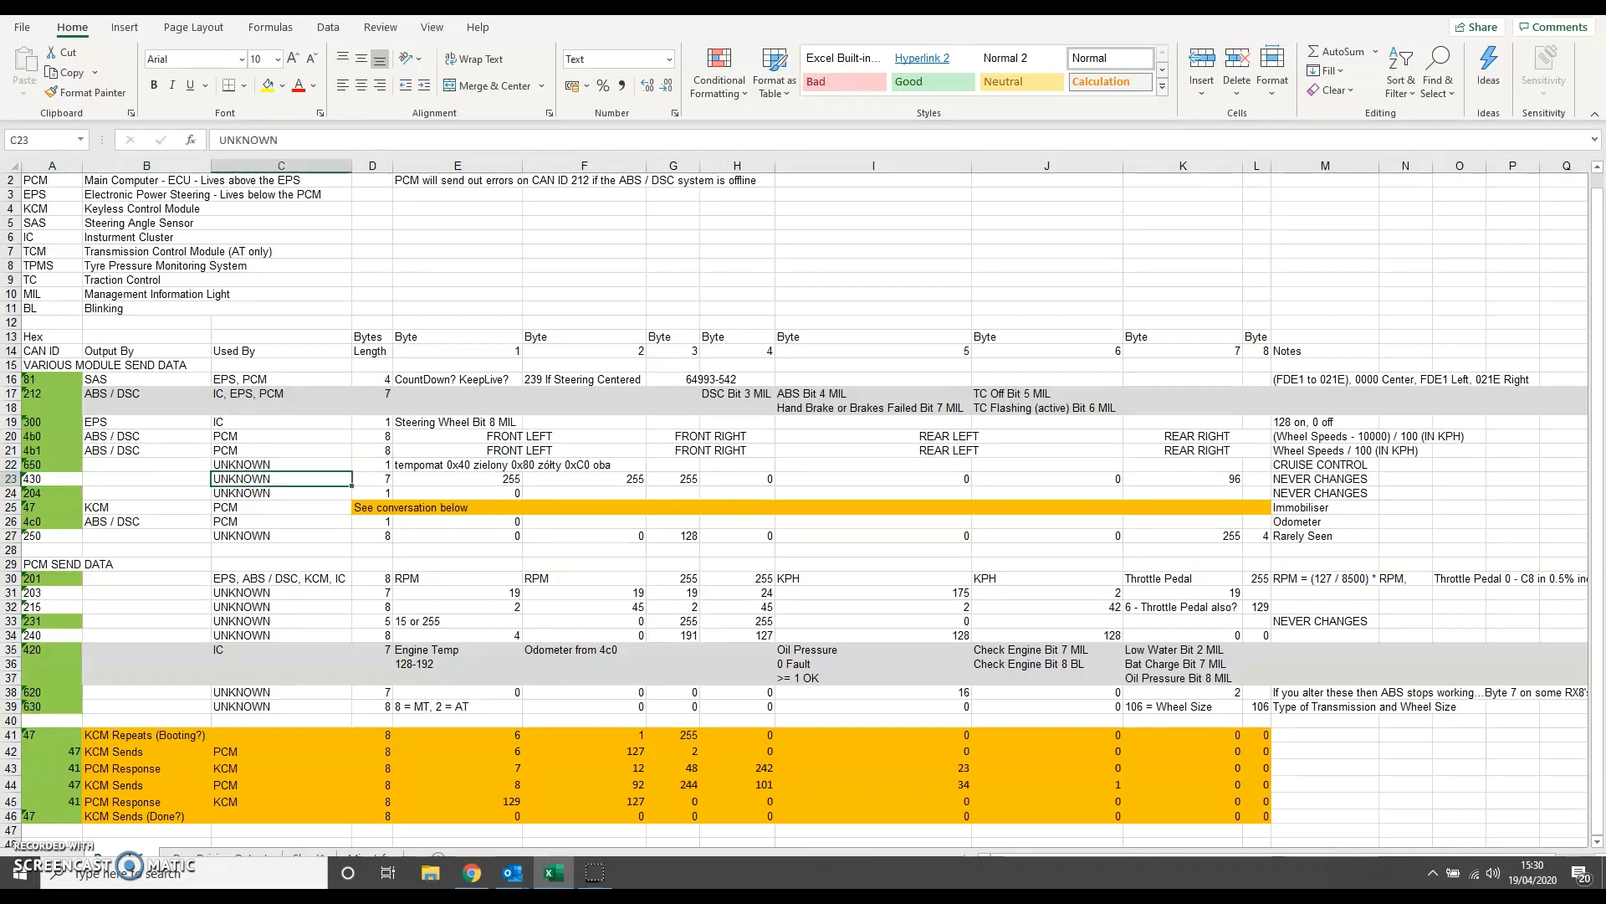
{"action": "key", "text": "Left"}
{"action": "key", "text": "Right"}
{"action": "key", "text": "Right"}
{"action": "key", "text": "Right"}
{"action": "key", "text": "Right"}
{"action": "key", "text": "Right"}
{"action": "key", "text": "Right"}
{"action": "key", "text": "Right"}
{"action": "key", "text": "Right"}
{"action": "key", "text": "Right"}
{"action": "key", "text": "Right"}
{"action": "key", "text": "Right"}
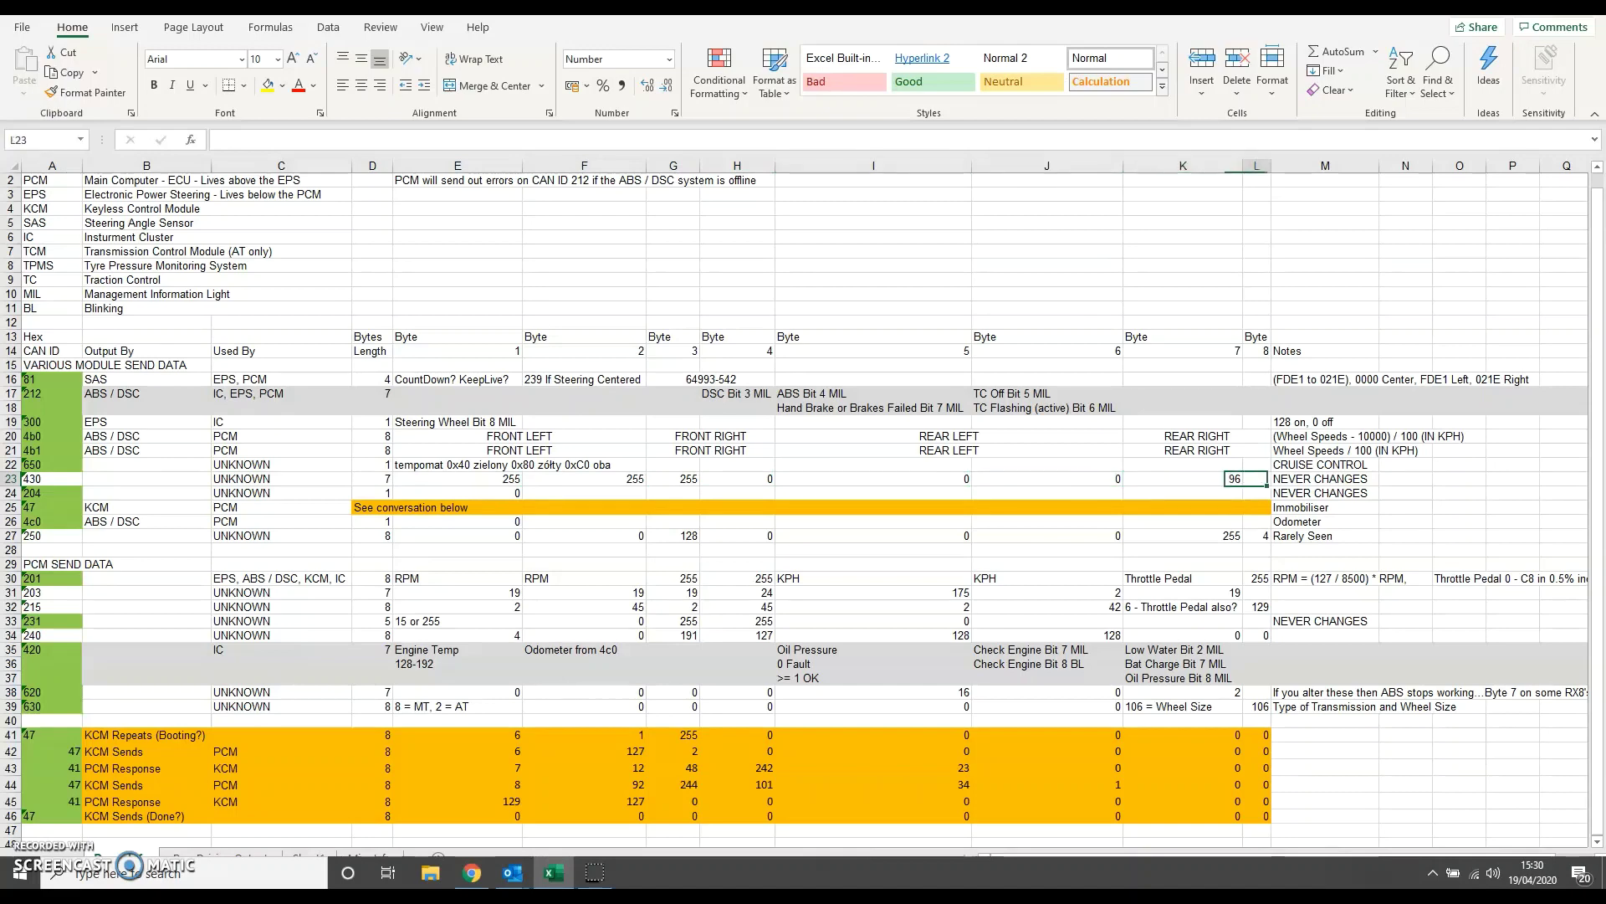
{"action": "key", "text": "Left"}
{"action": "key", "text": "Left"}
{"action": "key", "text": "Left"}
{"action": "key", "text": "Left"}
{"action": "key", "text": "Left"}
{"action": "key", "text": "Left"}
{"action": "key", "text": "Left"}
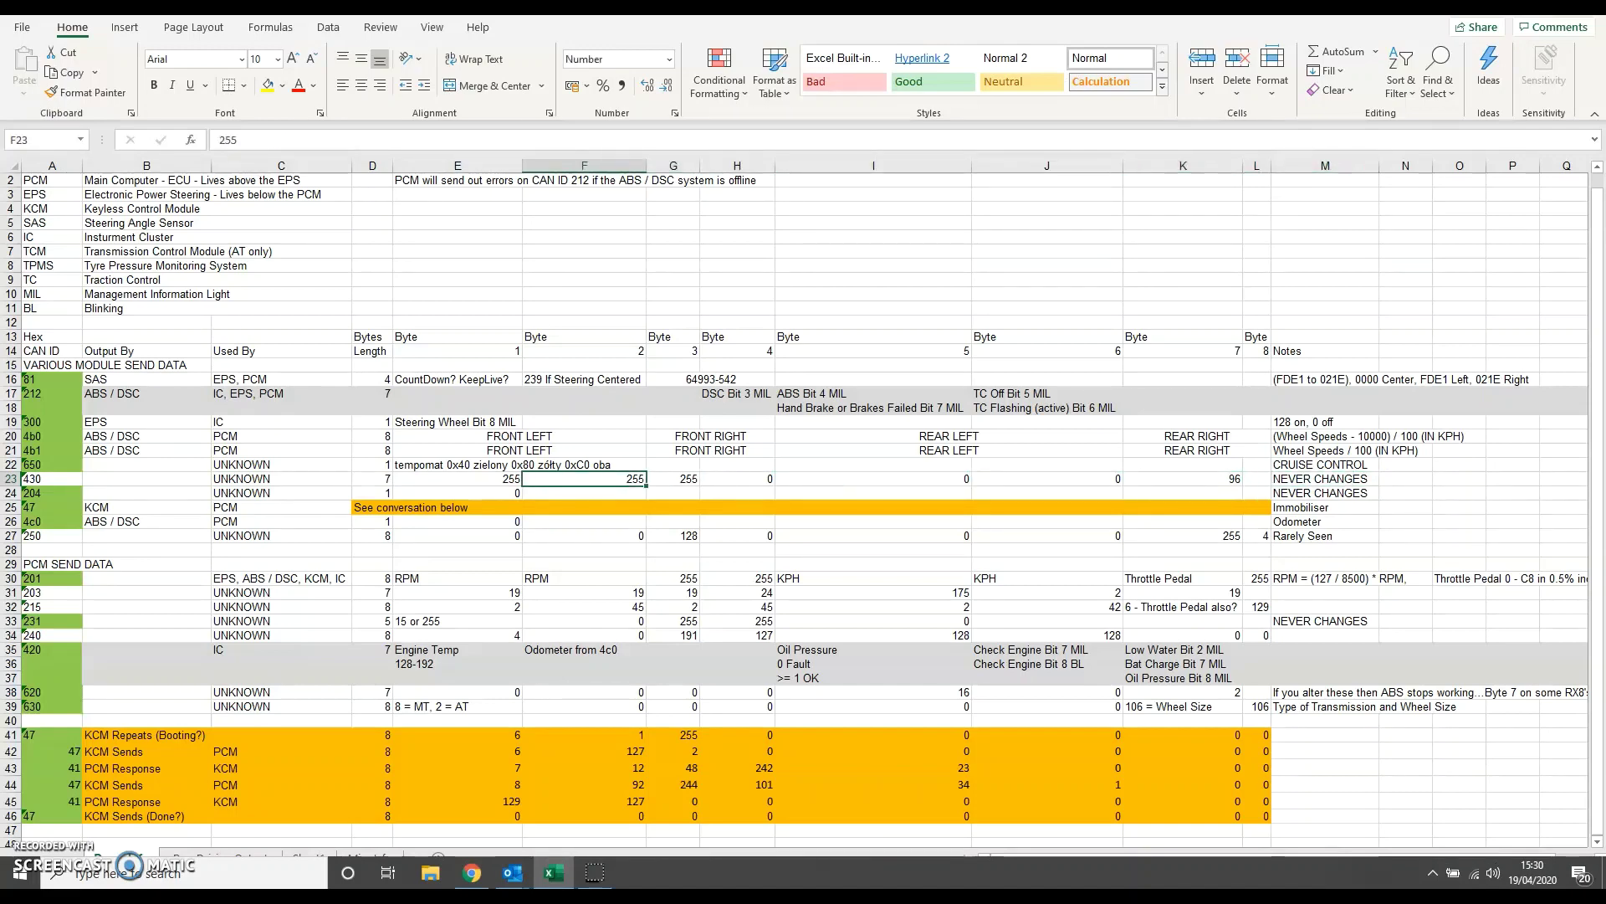
{"action": "key", "text": "Left"}
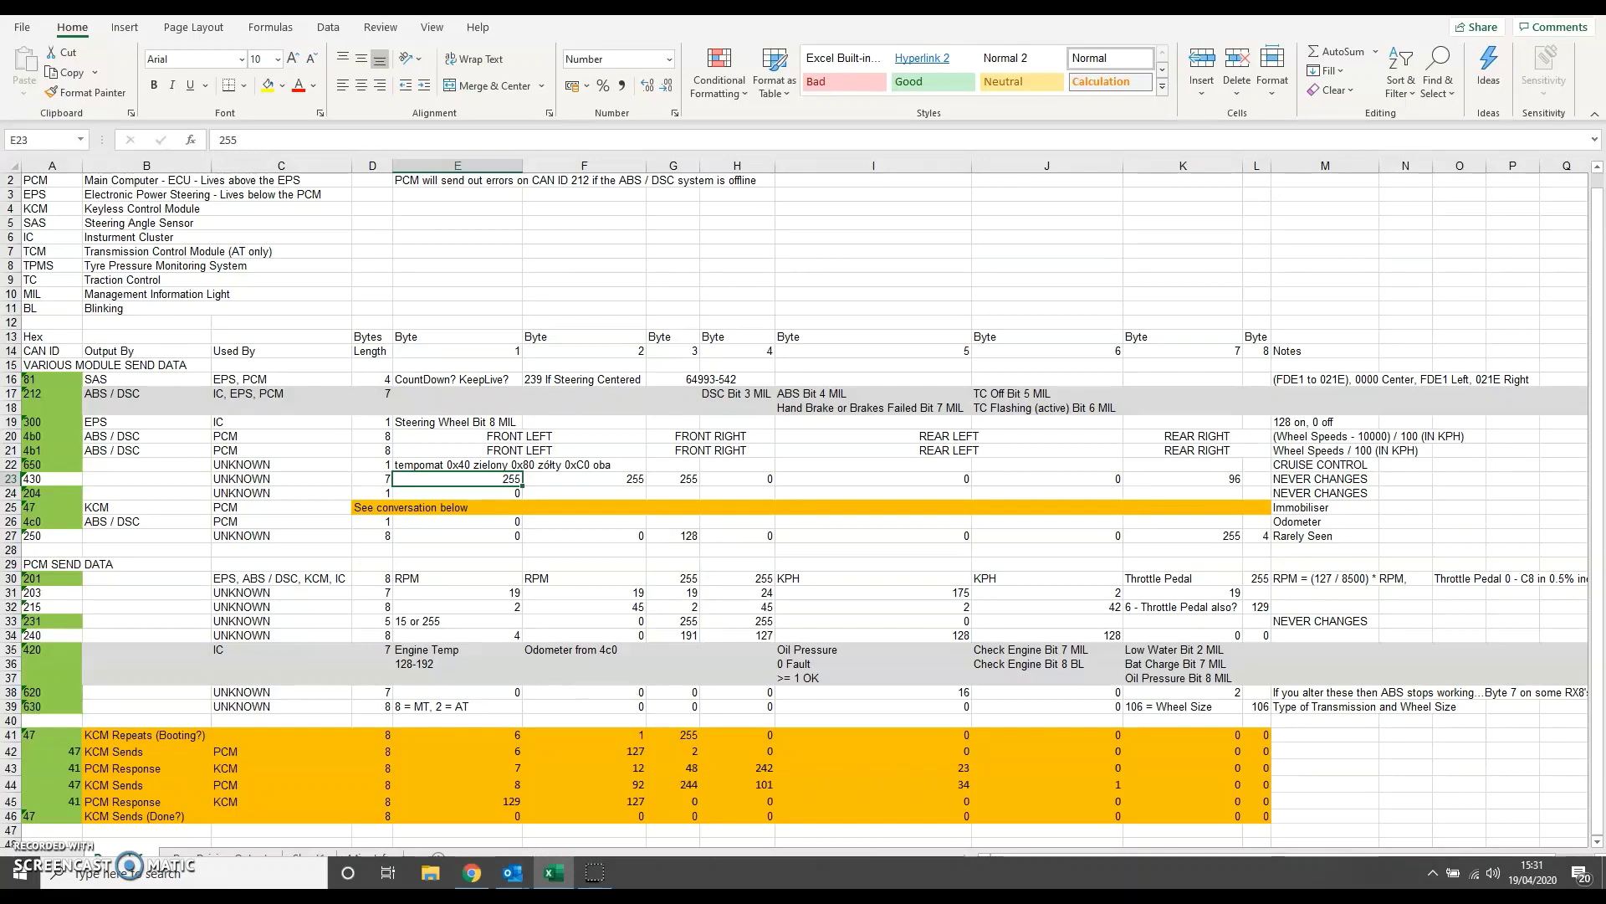
{"action": "key", "text": "Left"}
{"action": "key", "text": "Left"}
{"action": "key", "text": "Left"}
{"action": "key", "text": "Left"}
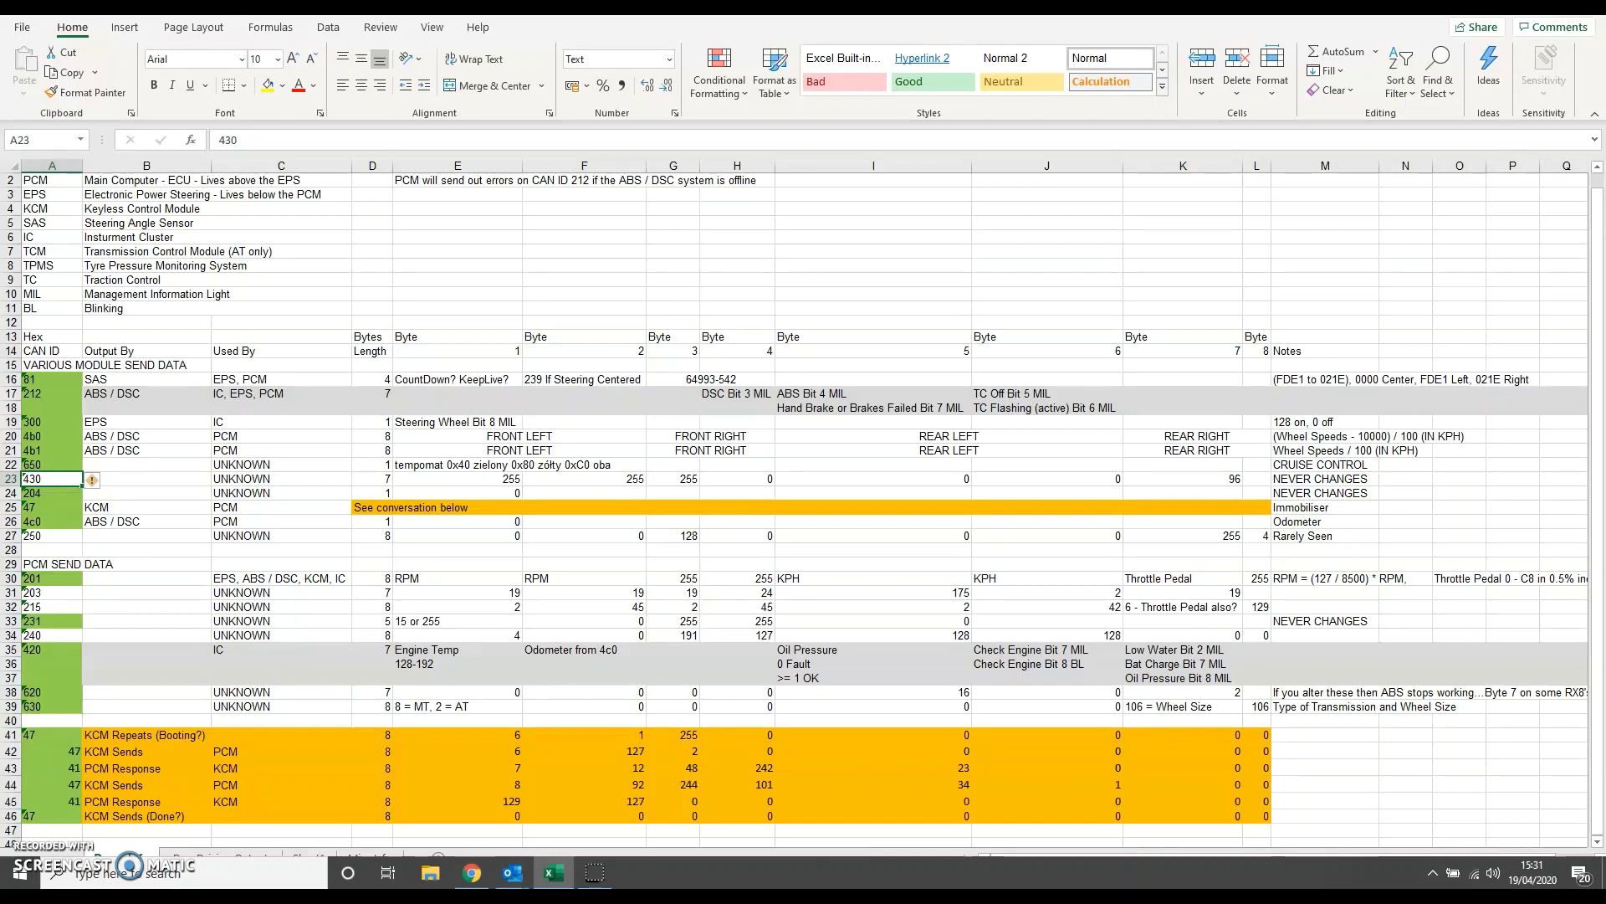
{"action": "left_click", "coordinate": [146, 479]}
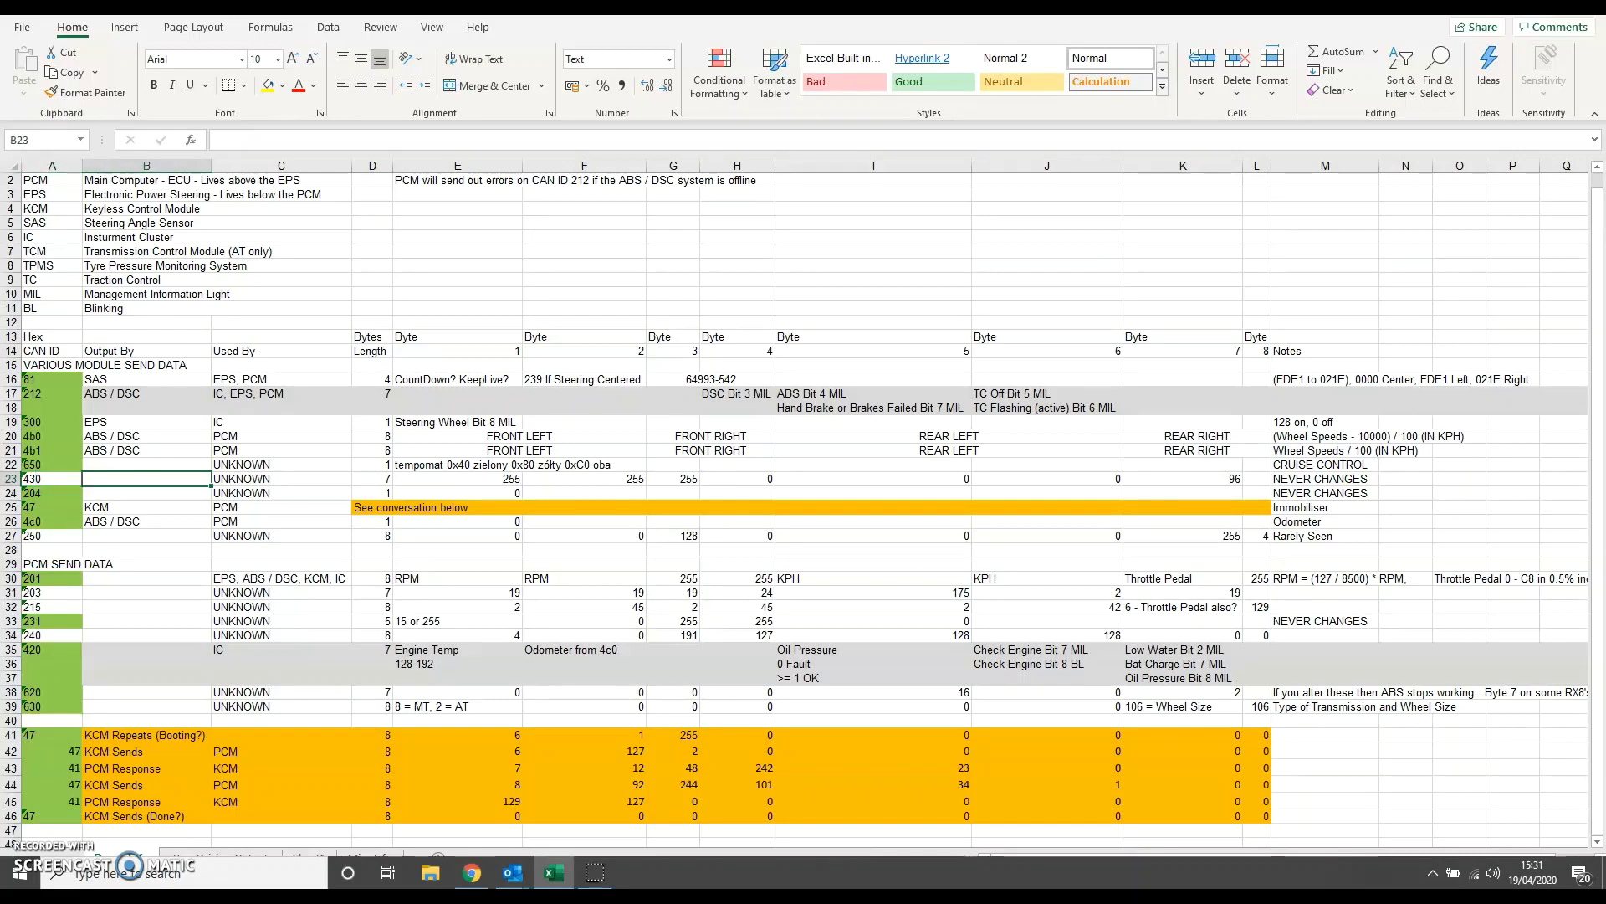
{"action": "left_click", "coordinate": [33, 479]}
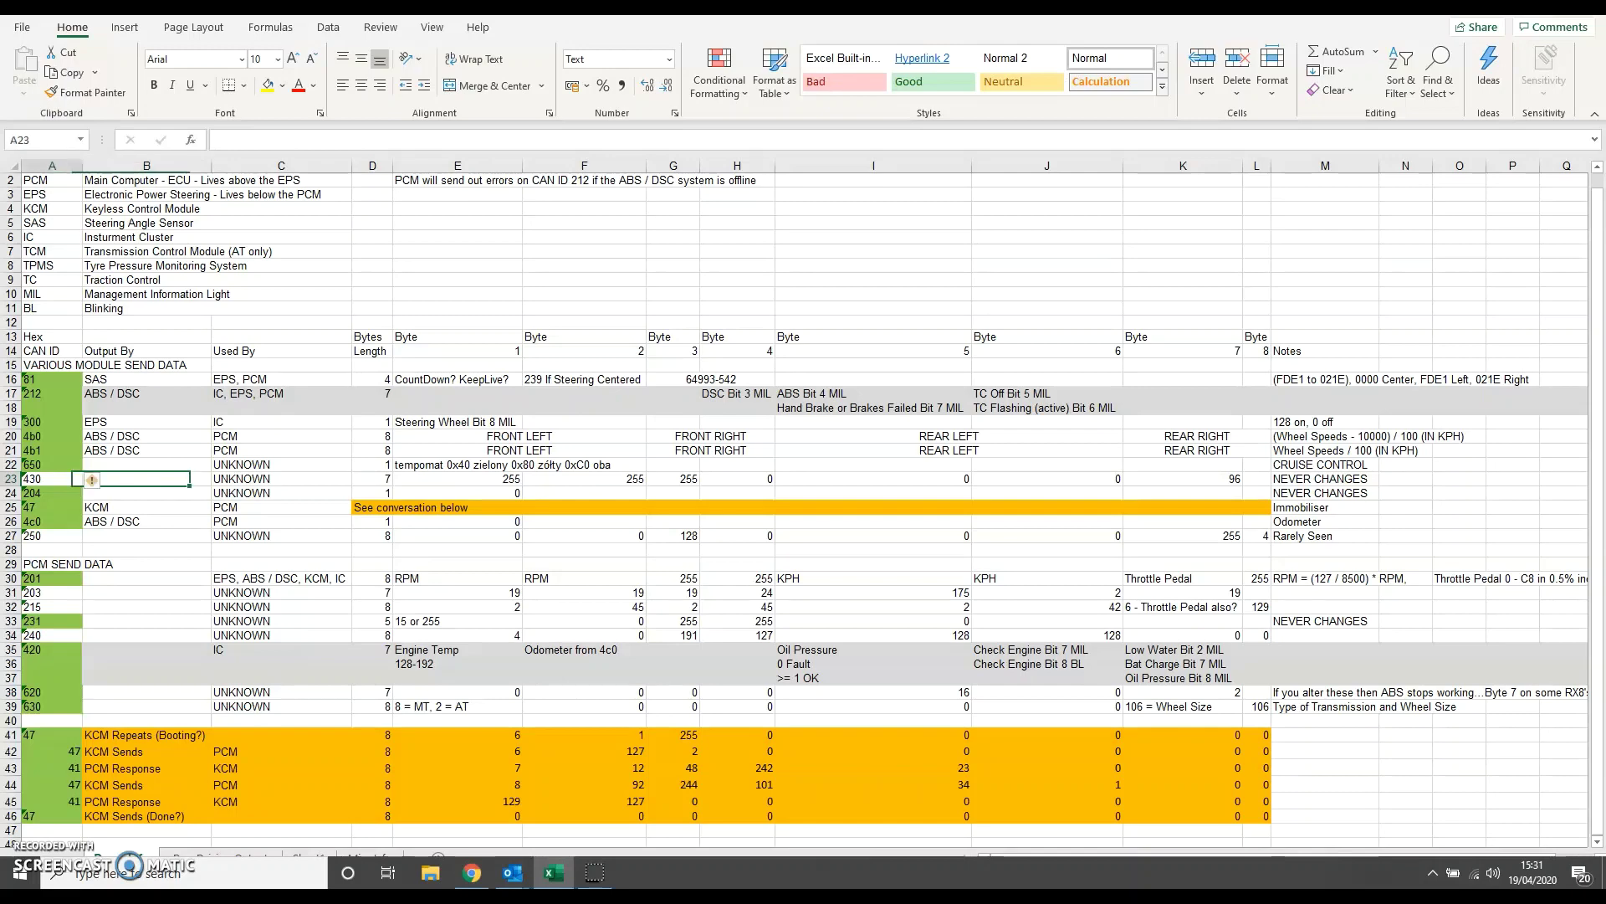
{"action": "left_click", "coordinate": [33, 492]}
{"action": "key", "text": "Right"}
{"action": "key", "text": "Right"}
{"action": "key", "text": "Right"}
{"action": "key", "text": "Right"}
{"action": "key", "text": "Right"}
{"action": "key", "text": "Right"}
{"action": "key", "text": "Right"}
{"action": "key", "text": "Right"}
{"action": "key", "text": "Right"}
{"action": "key", "text": "Right"}
{"action": "key", "text": "Right"}
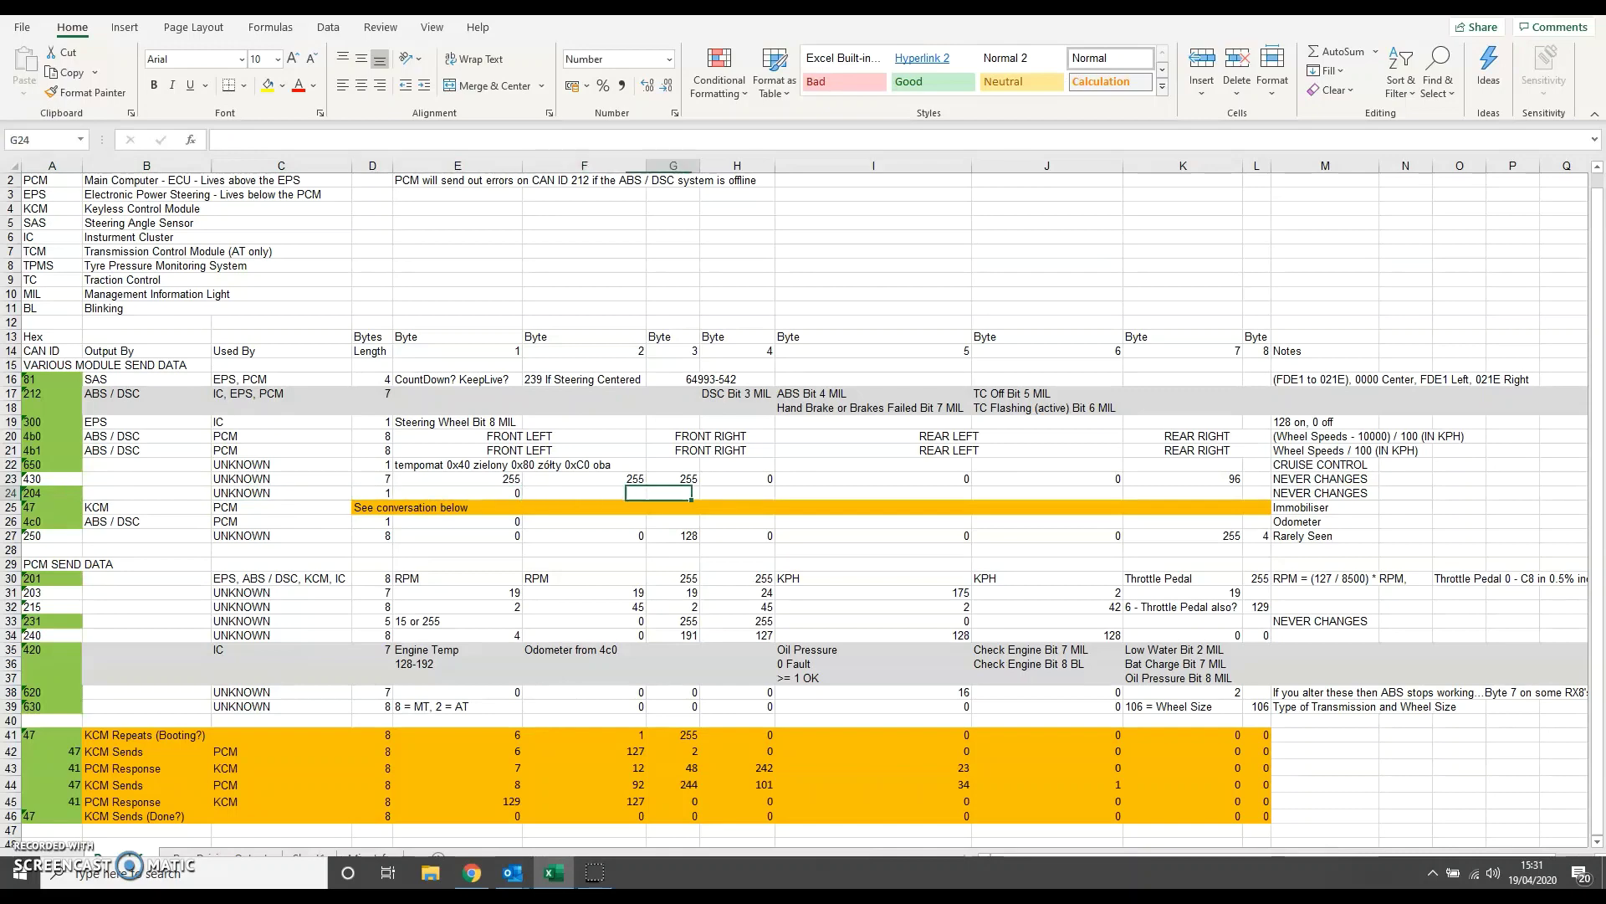
{"action": "key", "text": "Left"}
{"action": "key", "text": "Left"}
{"action": "key", "text": "Left"}
{"action": "key", "text": "Left"}
{"action": "key", "text": "Left"}
{"action": "key", "text": "Left"}
{"action": "key", "text": "Left"}
{"action": "key", "text": "Left"}
{"action": "key", "text": "Left"}
{"action": "key", "text": "Left"}
{"action": "key", "text": "Left"}
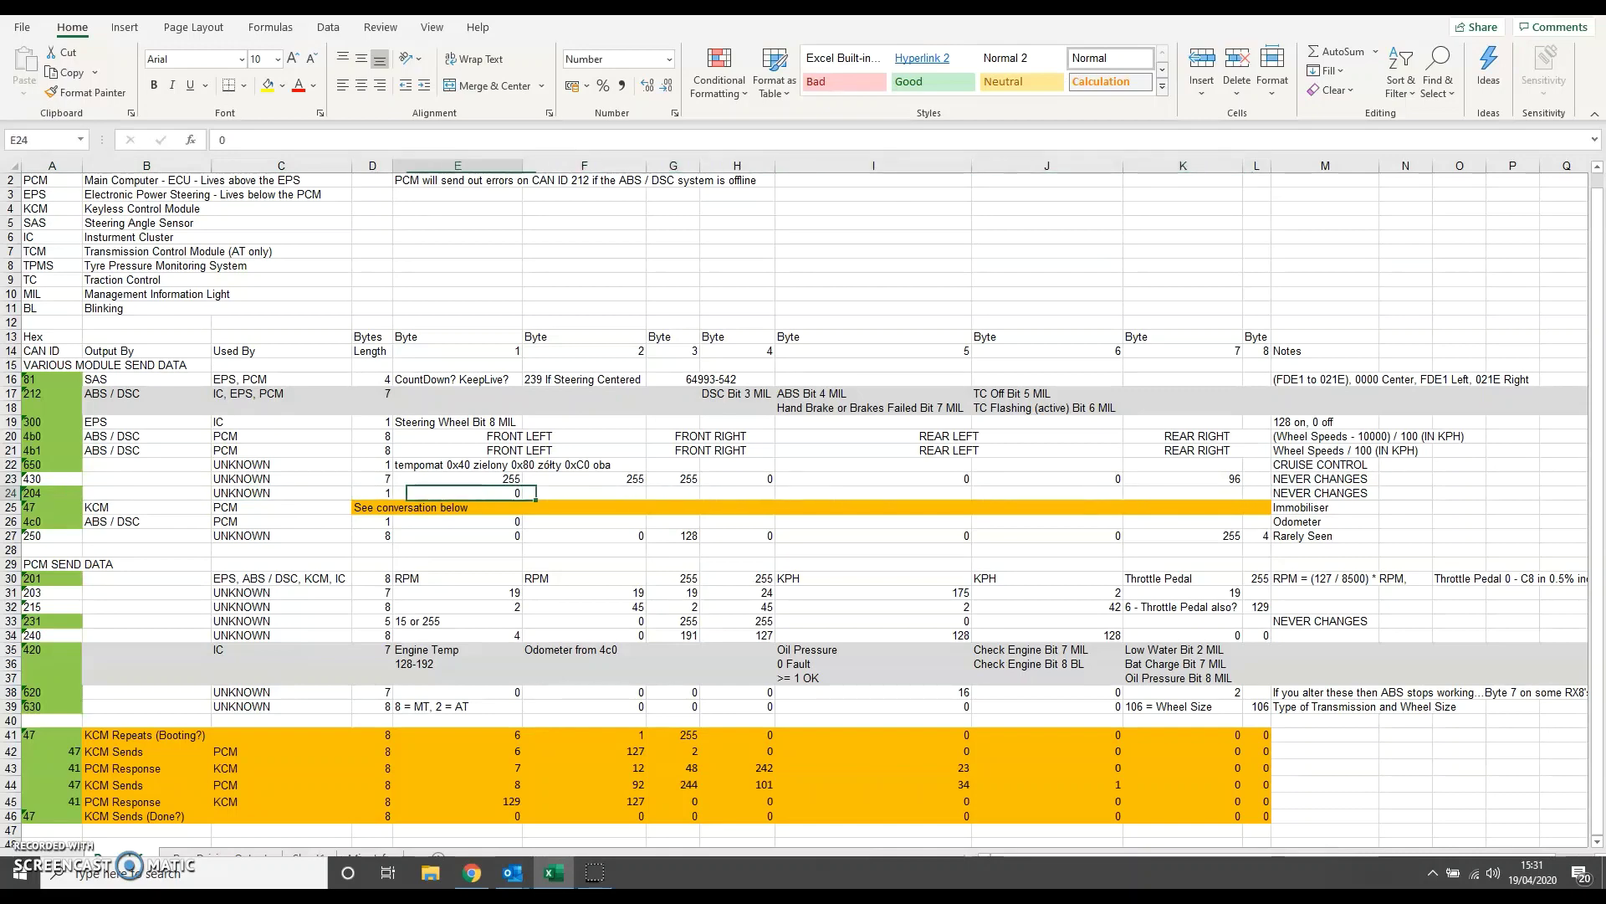
{"action": "key", "text": "Down"}
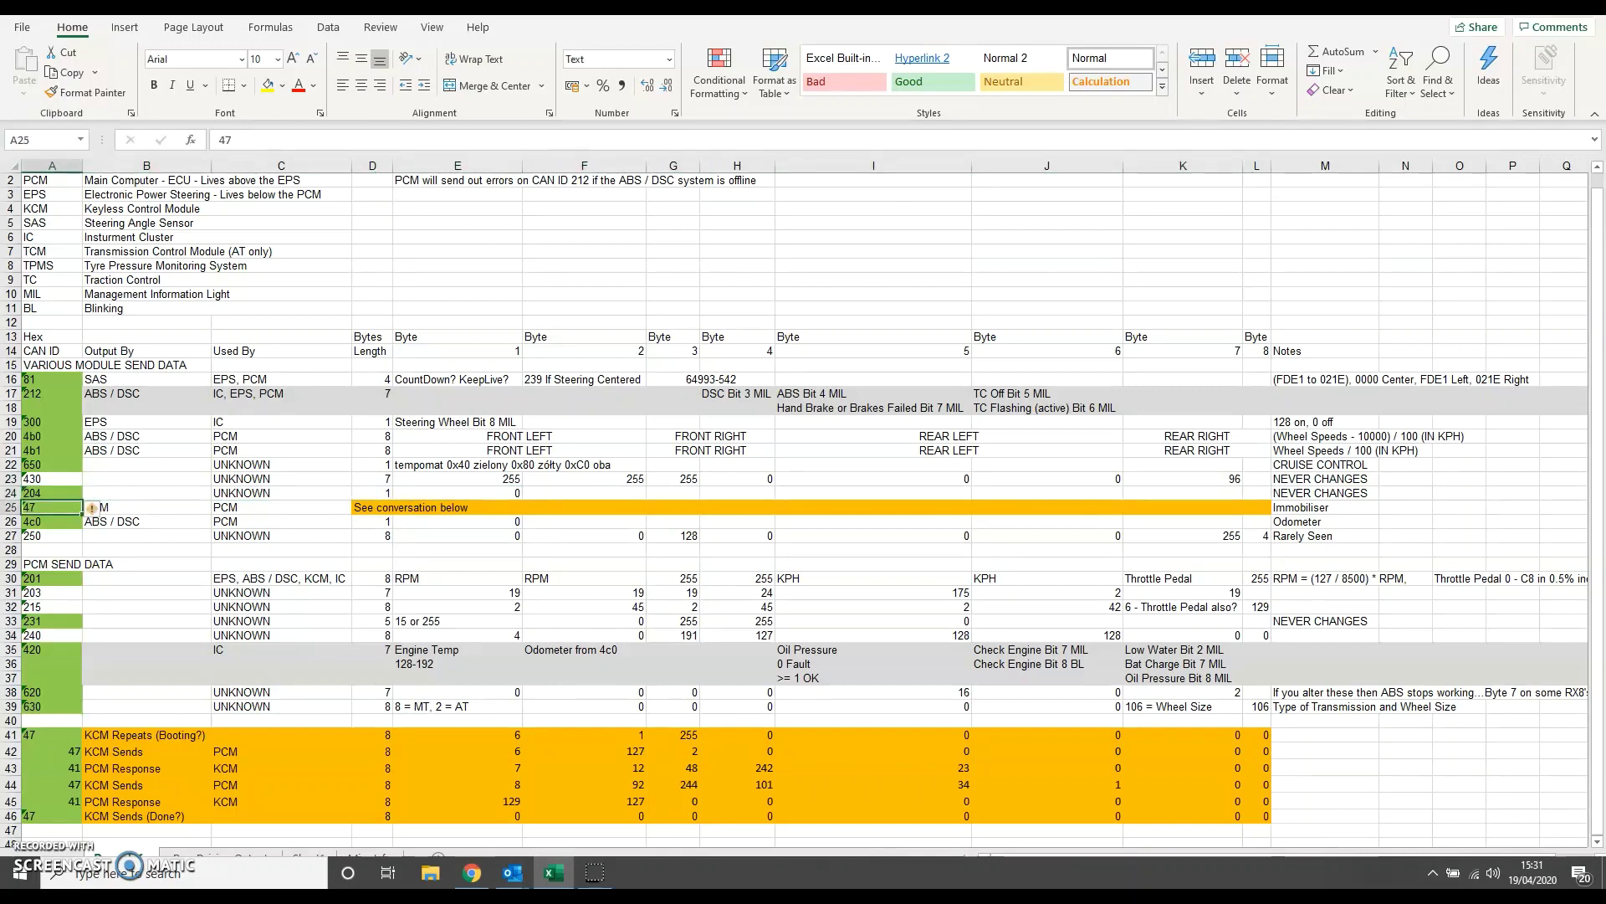
{"action": "key", "text": "Right"}
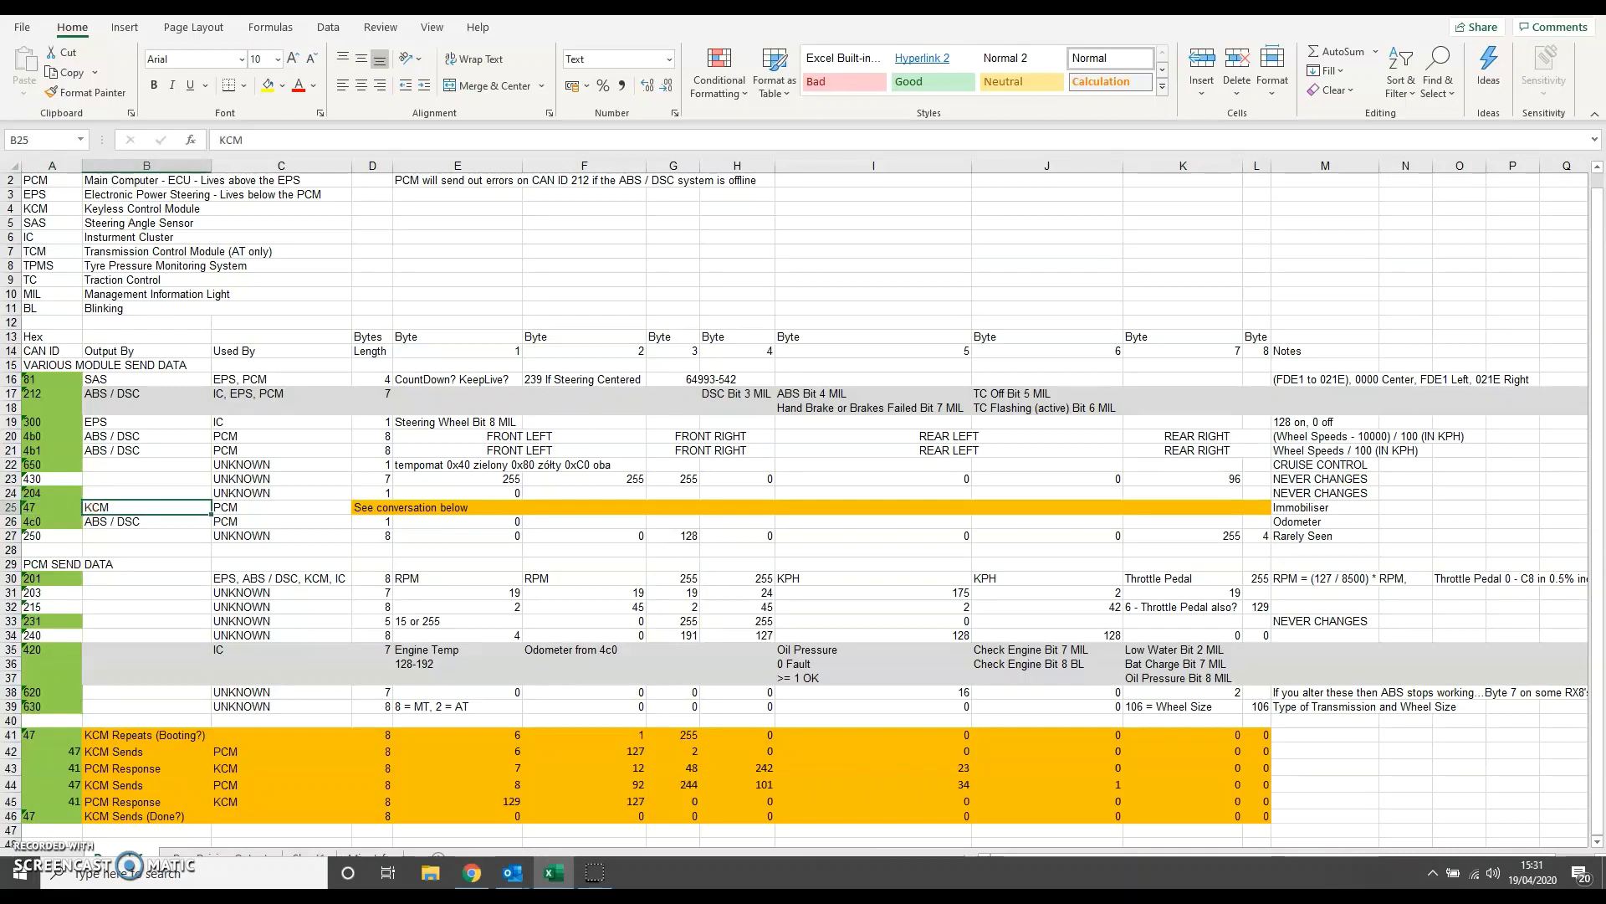
{"action": "key", "text": "Right"}
{"action": "key", "text": "Right"}
{"action": "key", "text": "Right"}
{"action": "key", "text": "Right"}
{"action": "key", "text": "Right"}
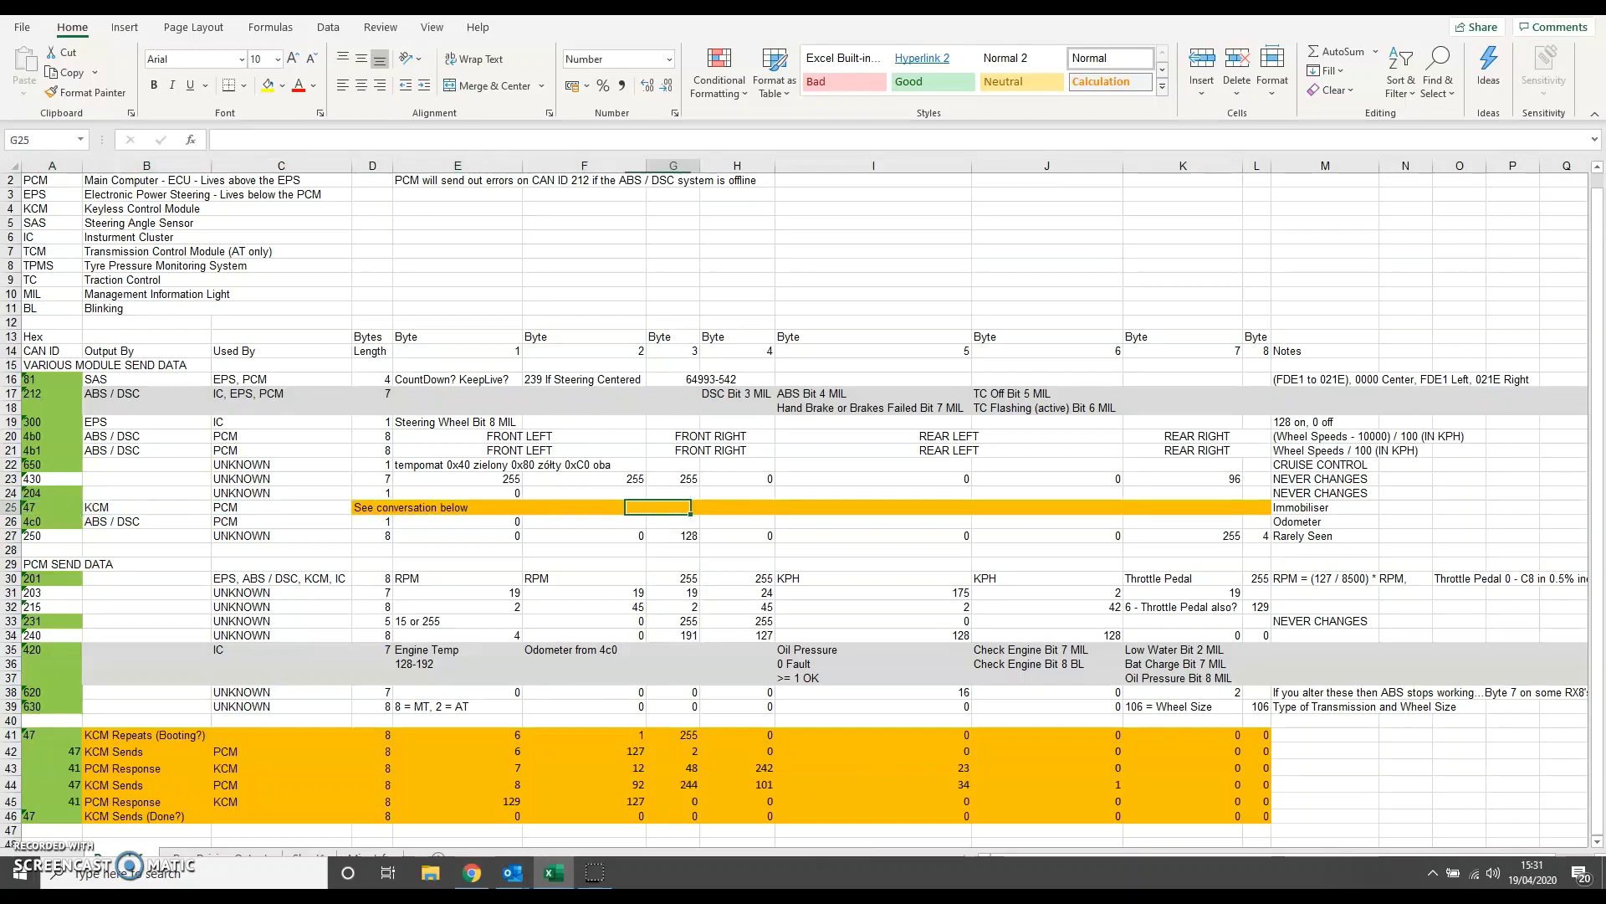
{"action": "key", "text": "Left"}
{"action": "key", "text": "Left"}
{"action": "key", "text": "Left"}
{"action": "key", "text": "Left"}
{"action": "left_click", "coordinate": [52, 507]}
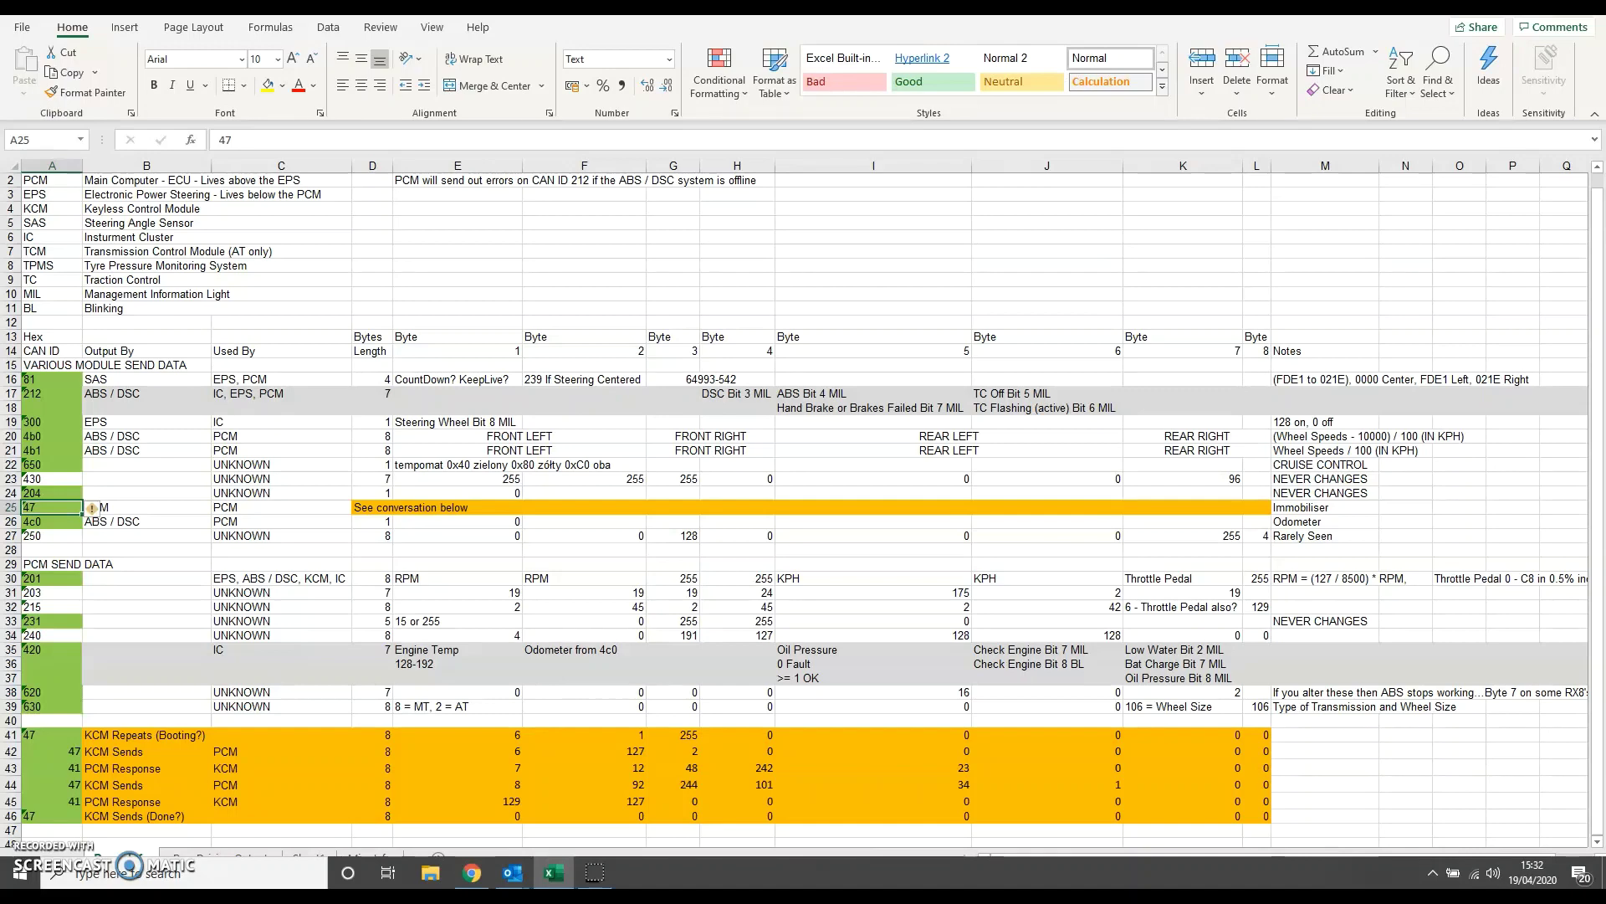
{"action": "left_click", "coordinate": [52, 521]}
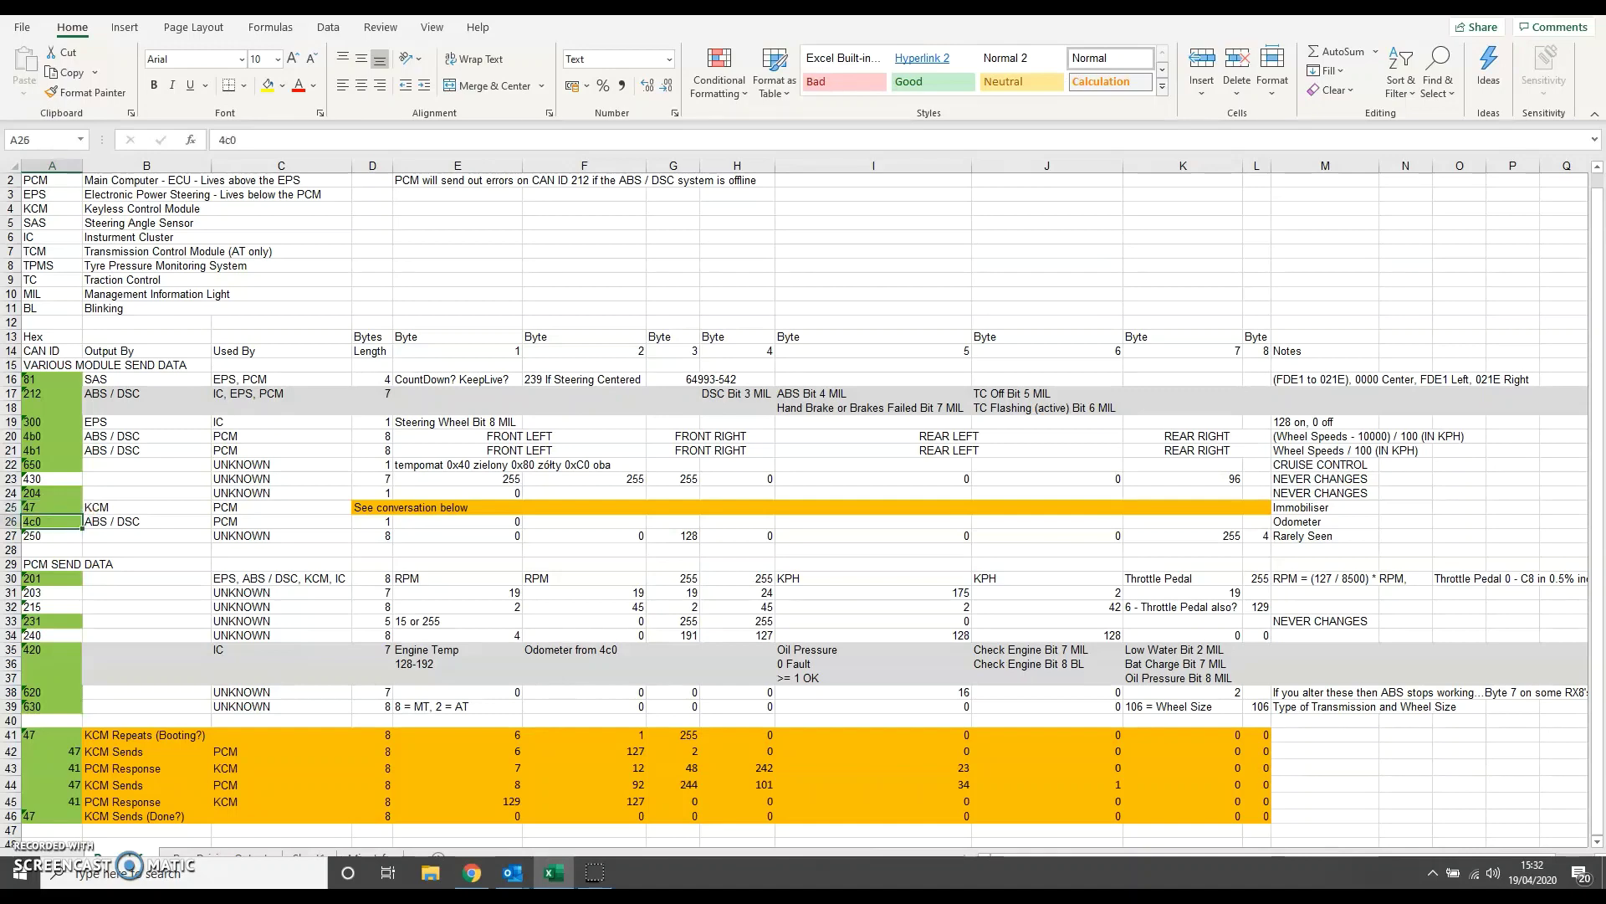
{"action": "key", "text": "Right"}
{"action": "key", "text": "Right"}
{"action": "key", "text": "Right"}
{"action": "key", "text": "Right"}
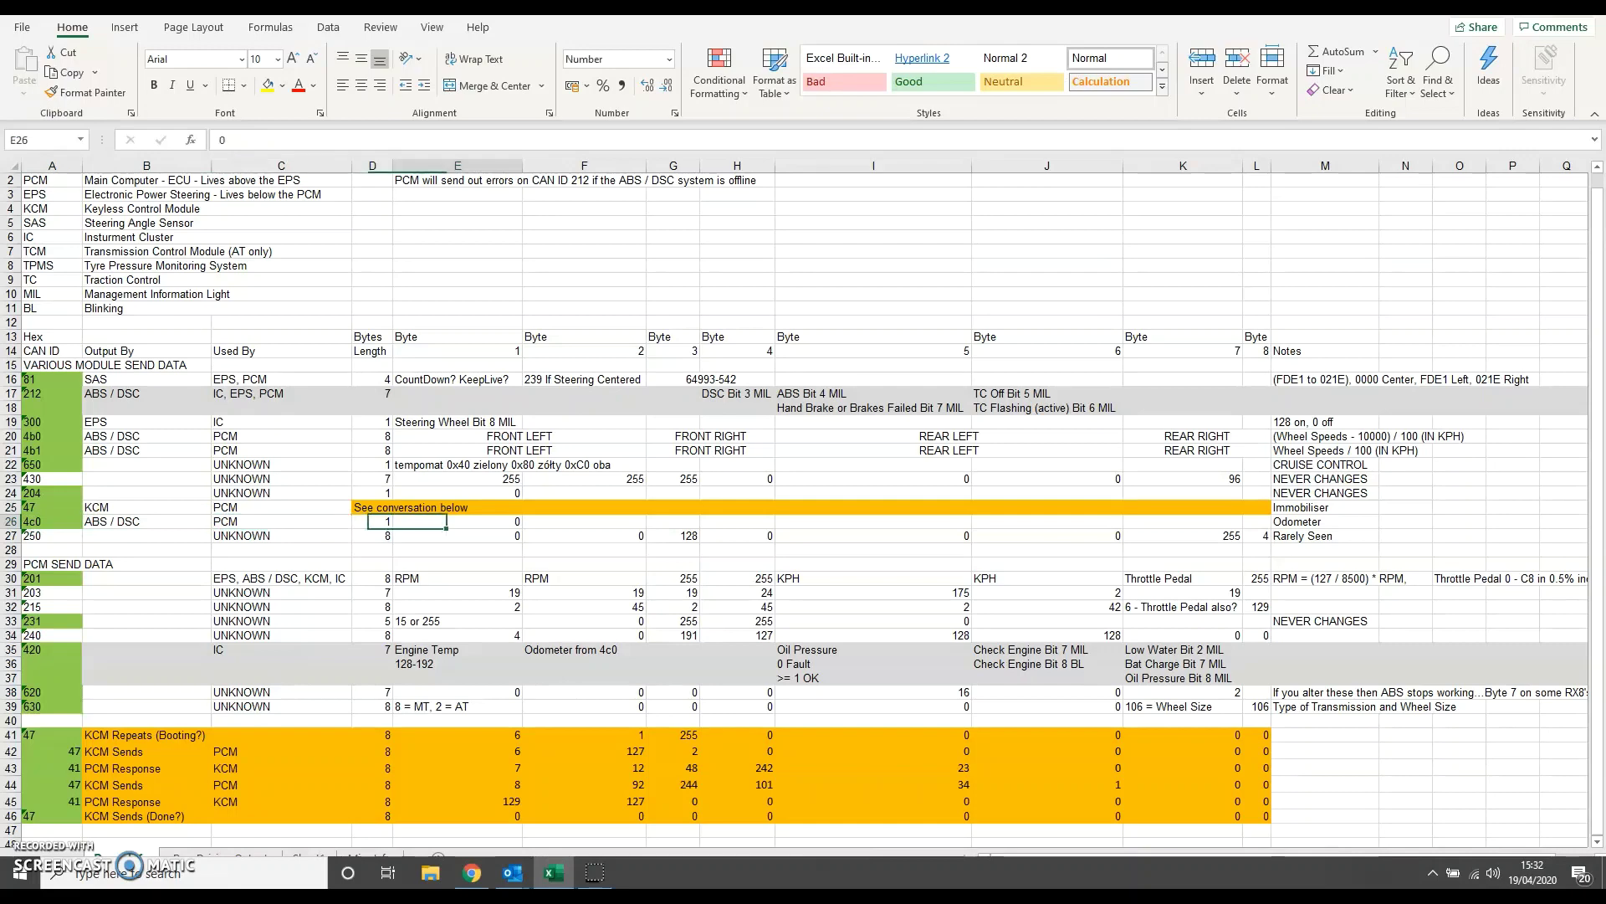
{"action": "key", "text": "Left"}
{"action": "key", "text": "Left"}
{"action": "key", "text": "Left"}
{"action": "key", "text": "Left"}
{"action": "key", "text": "Right"}
{"action": "key", "text": "Right"}
{"action": "key", "text": "Right"}
{"action": "key", "text": "Right"}
{"action": "key", "text": "Left"}
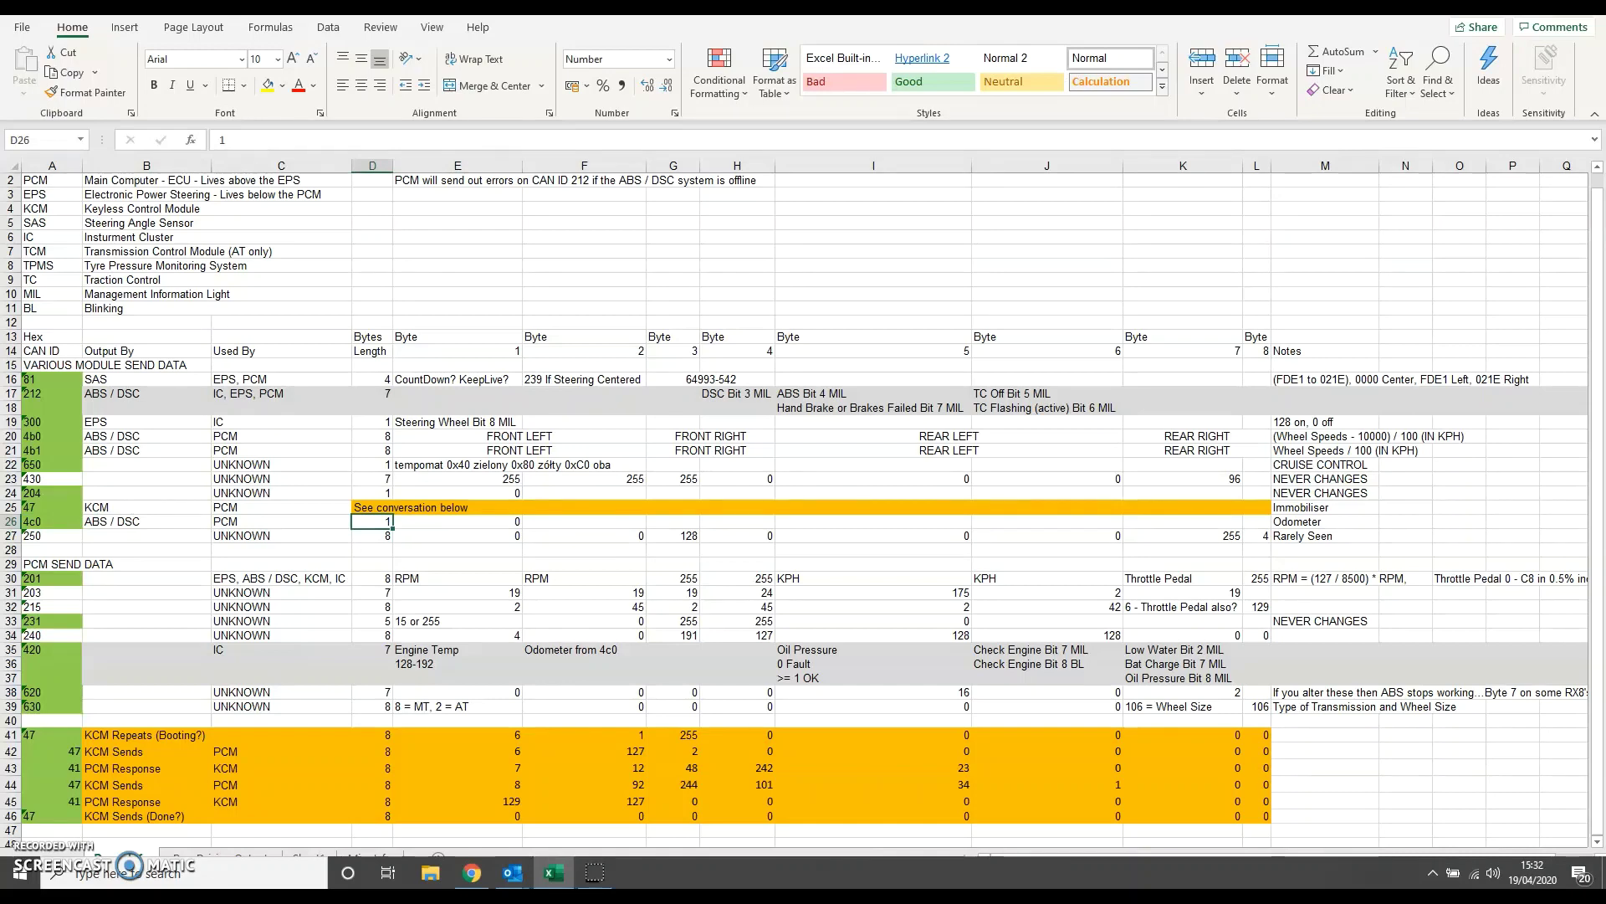
{"action": "key", "text": "Right"}
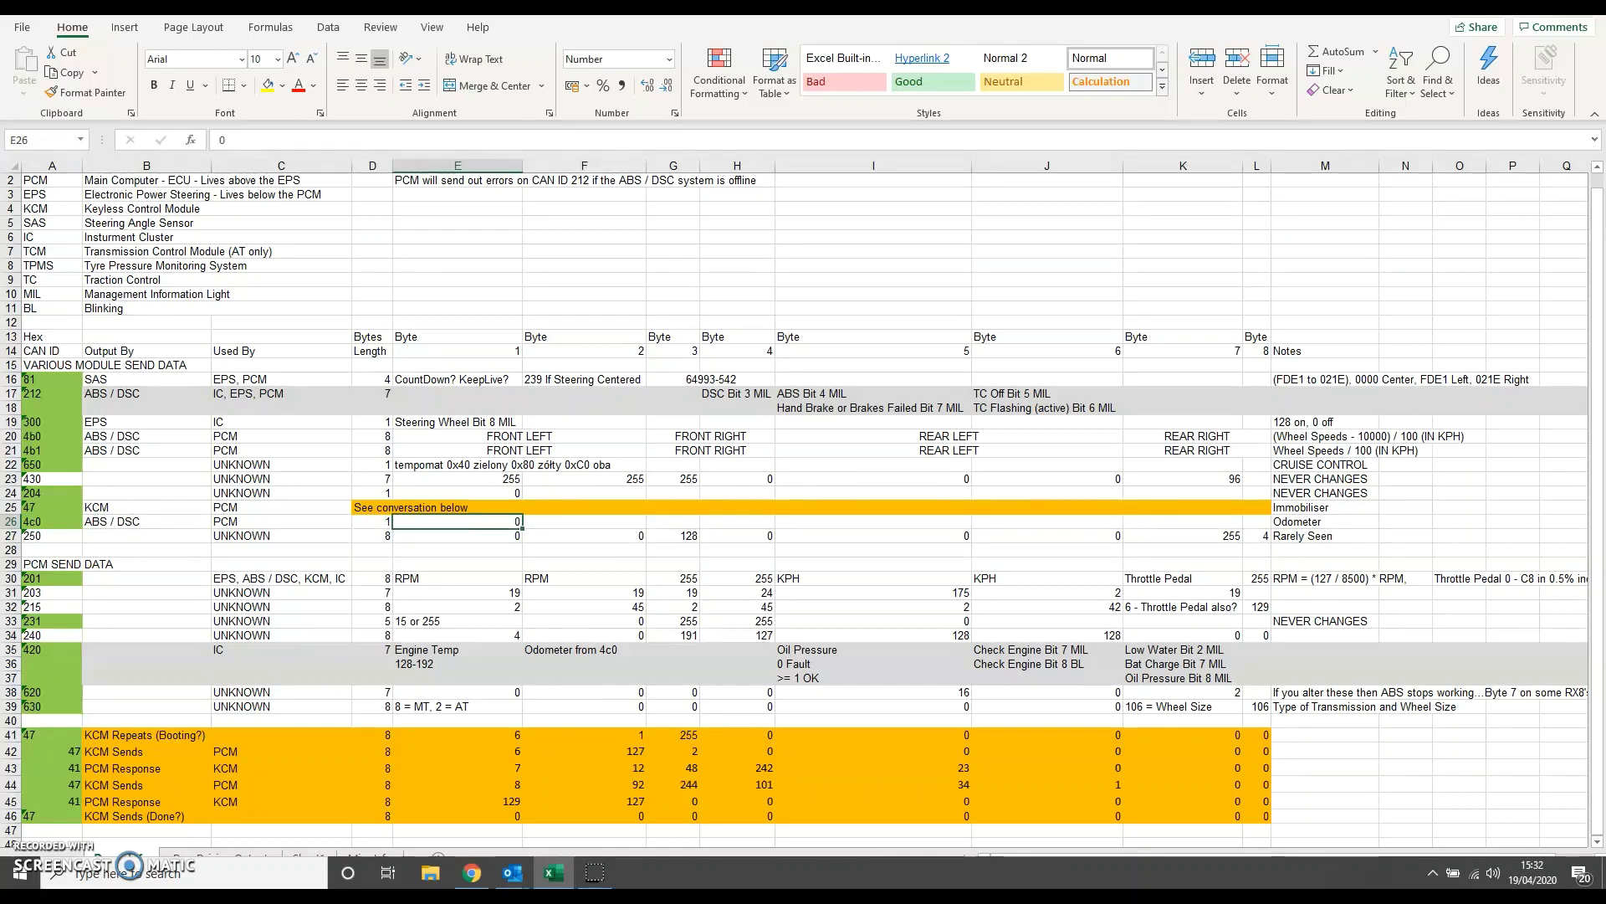
{"action": "key", "text": "Right"}
{"action": "key", "text": "Left"}
{"action": "key", "text": "Right"}
{"action": "key", "text": "Left"}
{"action": "key", "text": "Left"}
{"action": "key", "text": "Left"}
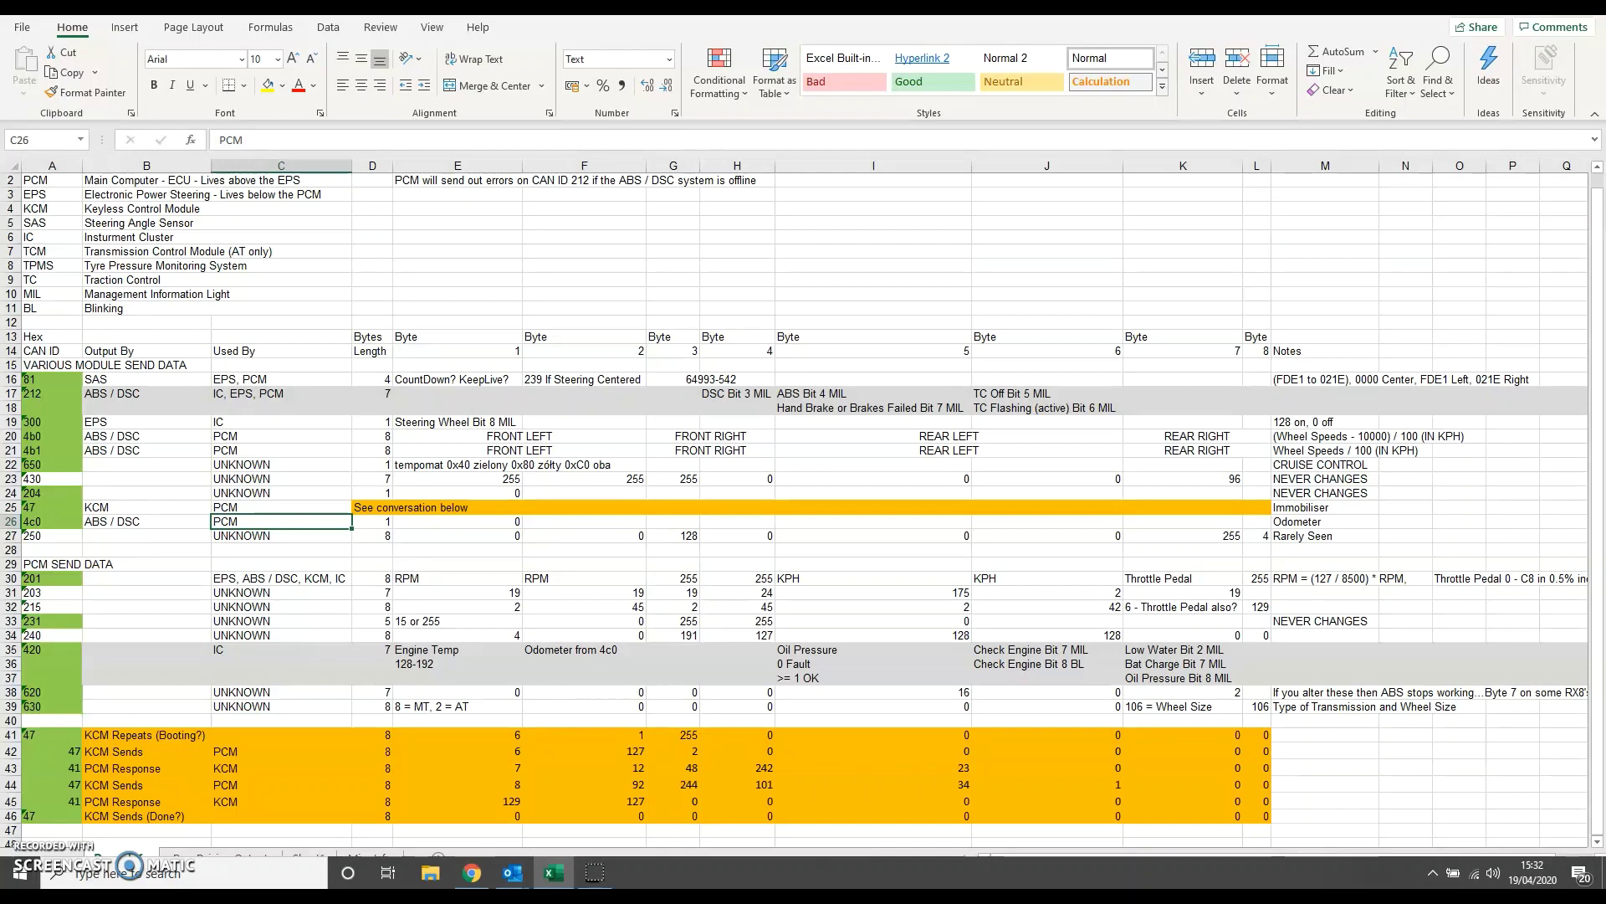
{"action": "key", "text": "Left"}
{"action": "key", "text": "Left"}
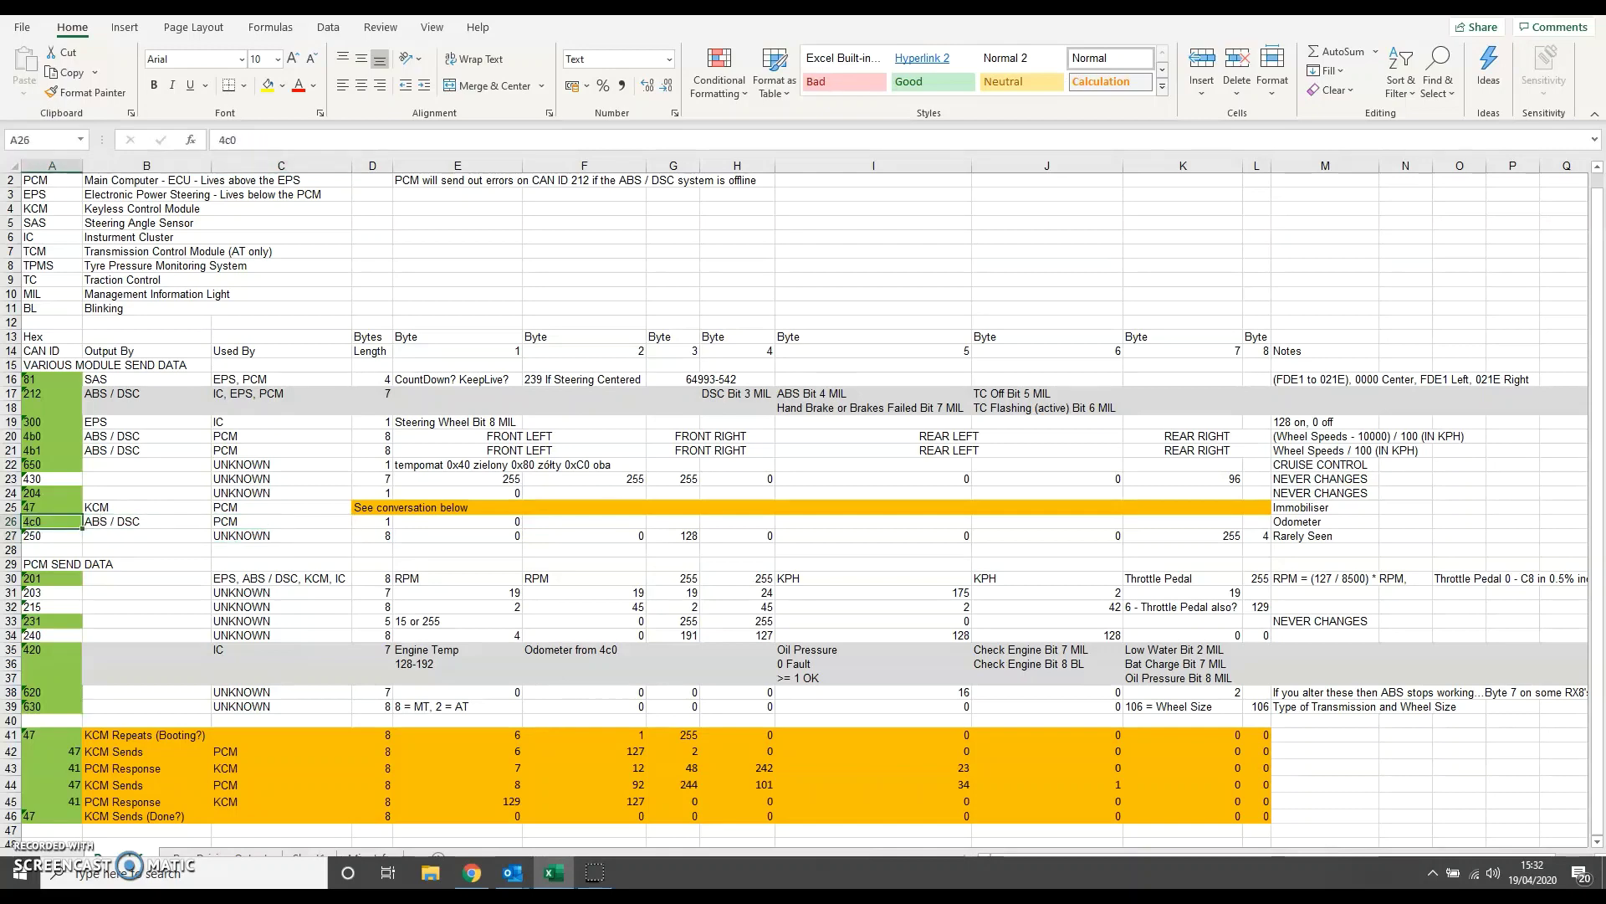
{"action": "key", "text": "Right"}
{"action": "key", "text": "Right"}
{"action": "key", "text": "Right"}
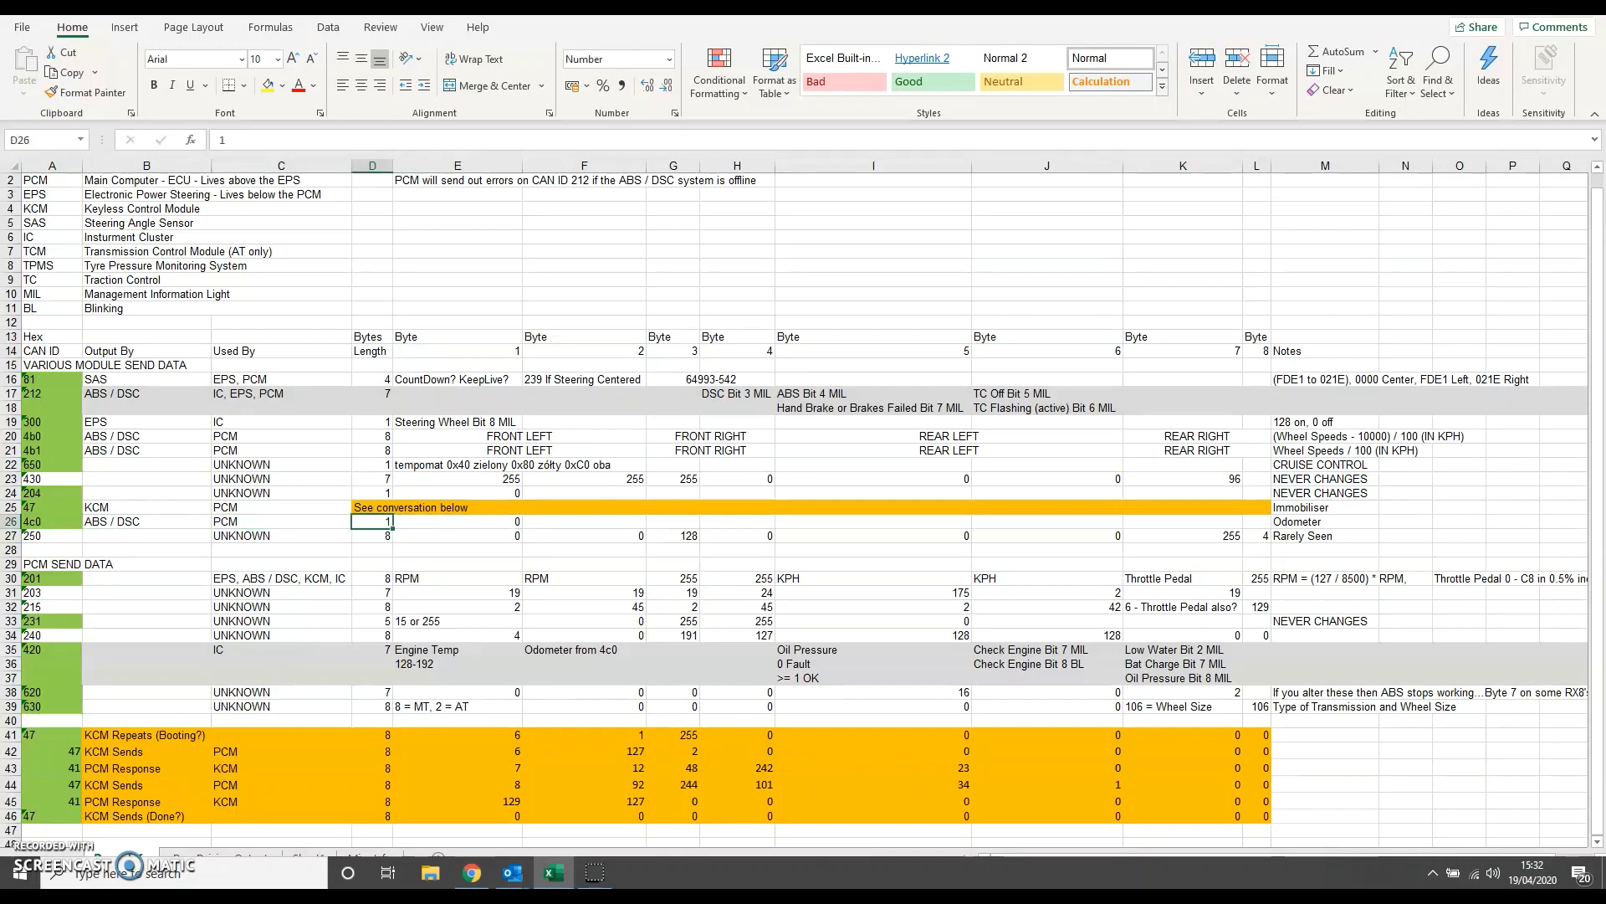
{"action": "left_click", "coordinate": [372, 535]}
{"action": "key", "text": "Left"}
{"action": "key", "text": "Left"}
{"action": "key", "text": "Left"}
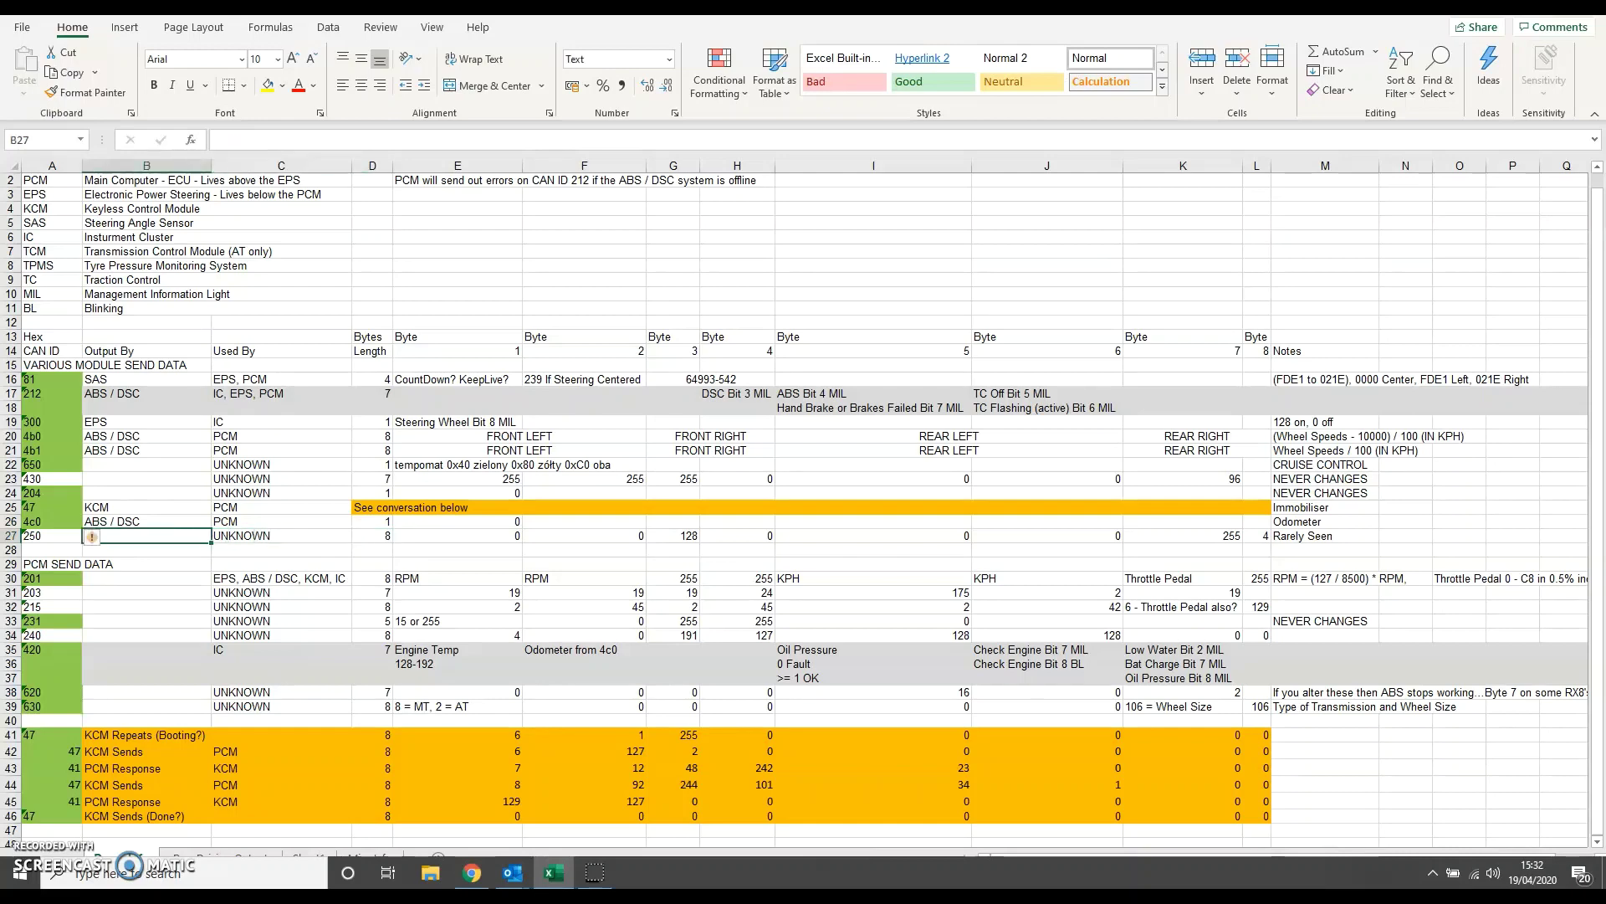
{"action": "key", "text": "Right"}
{"action": "key", "text": "Right"}
{"action": "key", "text": "Right"}
{"action": "key", "text": "Right"}
{"action": "key", "text": "Right"}
{"action": "key", "text": "Right"}
{"action": "key", "text": "Right"}
{"action": "key", "text": "Right"}
{"action": "key", "text": "Right"}
{"action": "key", "text": "Right"}
{"action": "key", "text": "Right"}
{"action": "key", "text": "Right"}
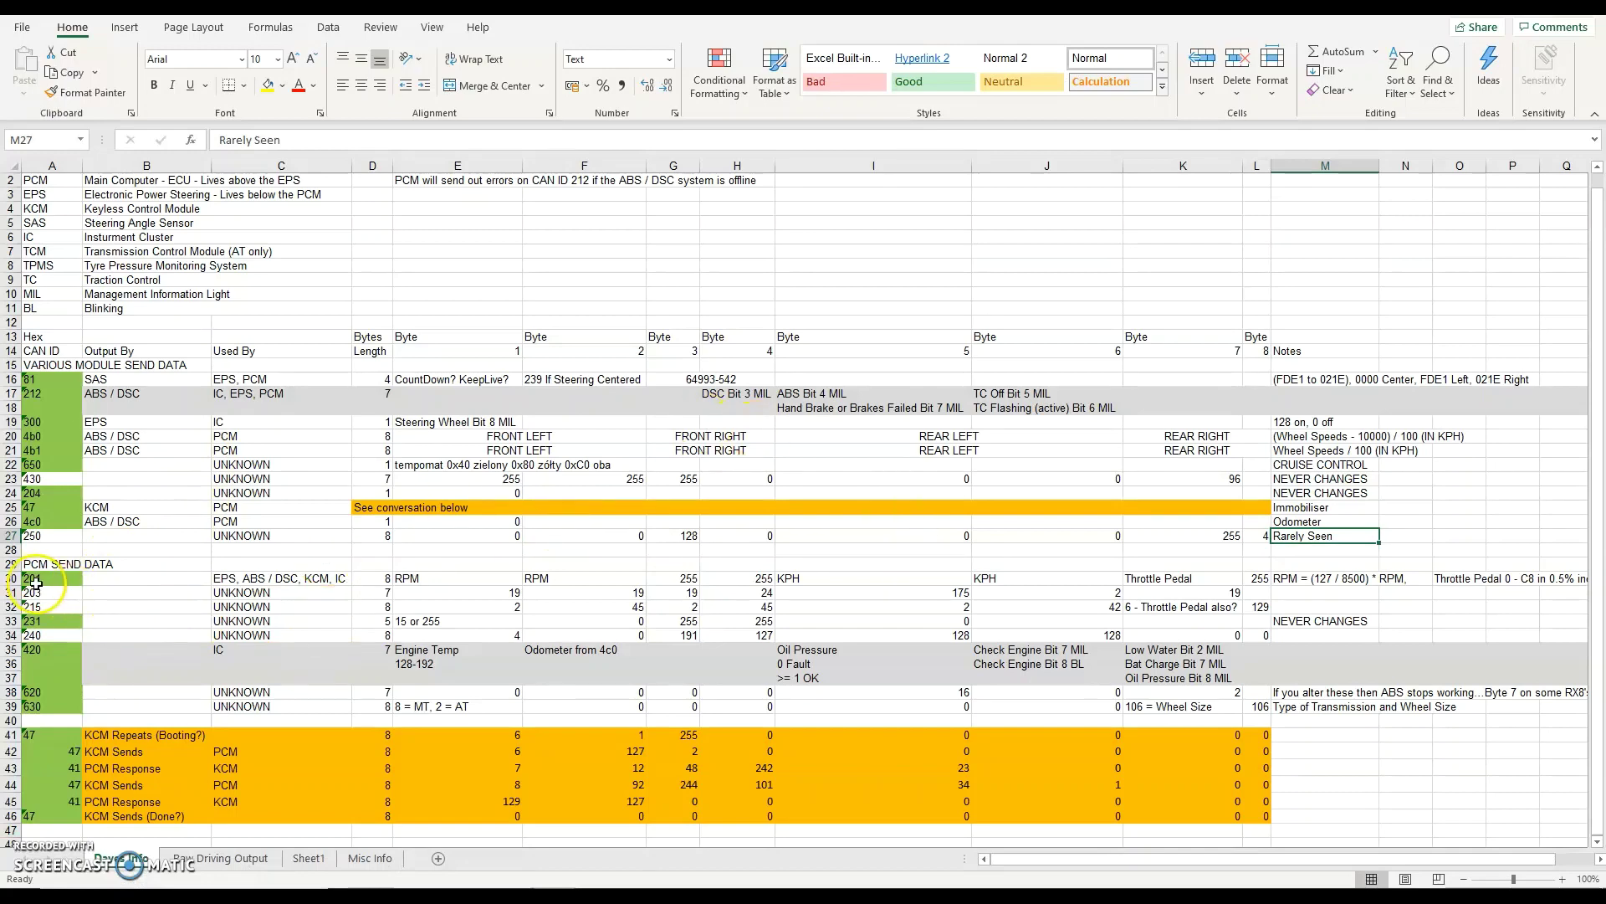
{"action": "left_click", "coordinate": [50, 661]}
{"action": "key", "text": "Down"}
{"action": "key", "text": "Down"}
{"action": "key", "text": "Up"}
{"action": "key", "text": "Up"}
{"action": "key", "text": "Up"}
{"action": "key", "text": "Up"}
{"action": "key", "text": "Up"}
{"action": "key", "text": "Up"}
{"action": "key", "text": "Up"}
{"action": "key", "text": "Up"}
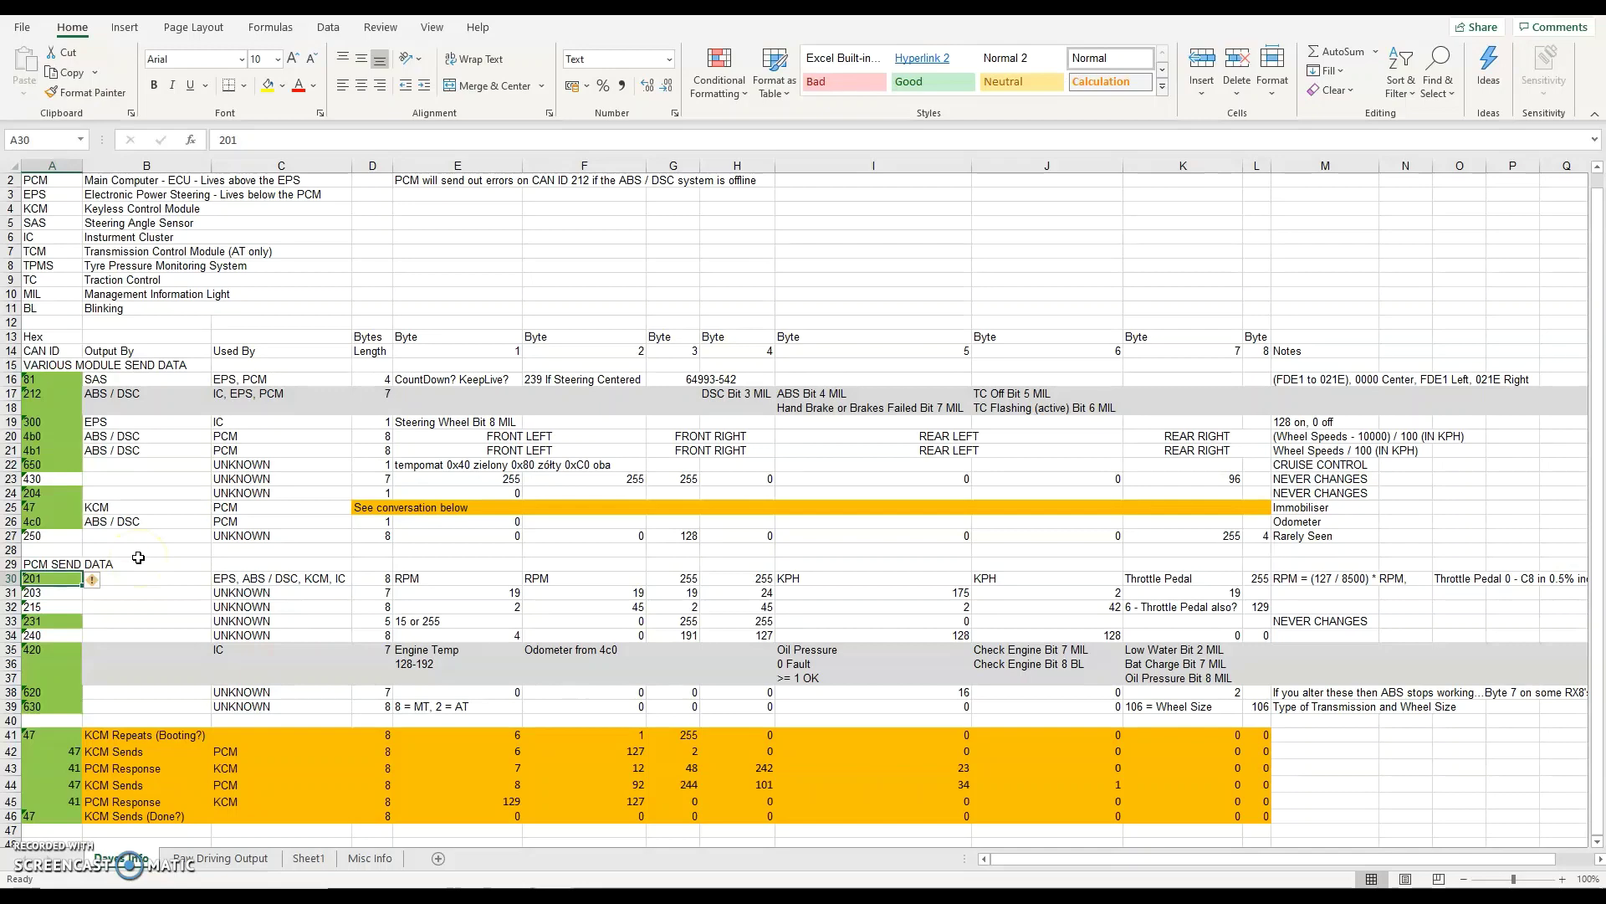
{"action": "key", "text": "Right"}
{"action": "key", "text": "Right"}
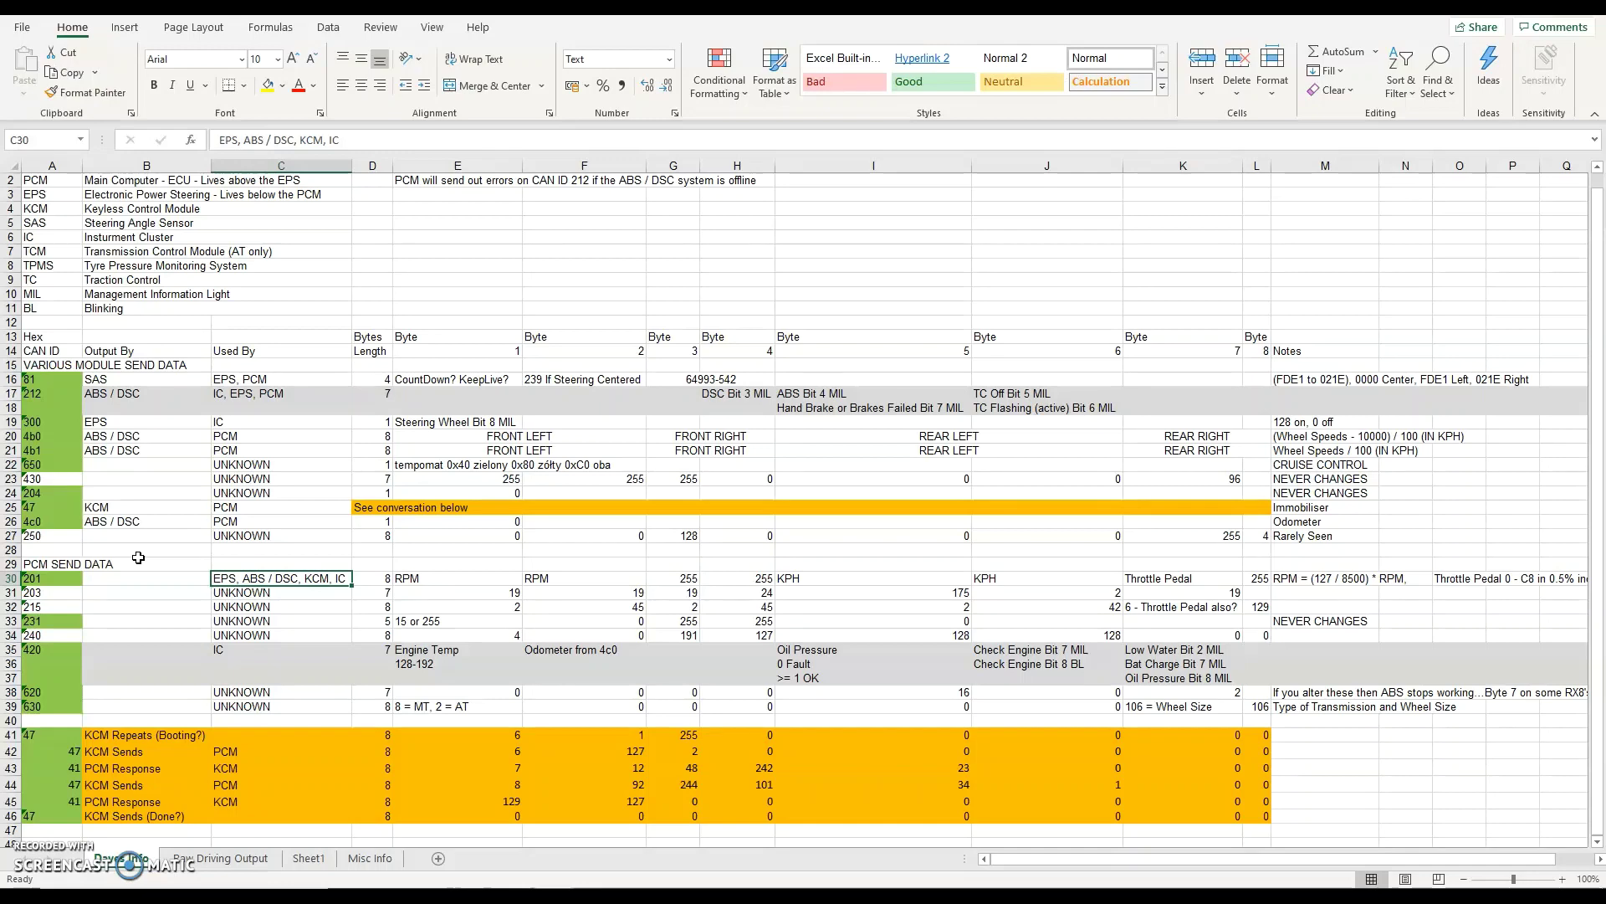
{"action": "key", "text": "Right"}
{"action": "key", "text": "Right"}
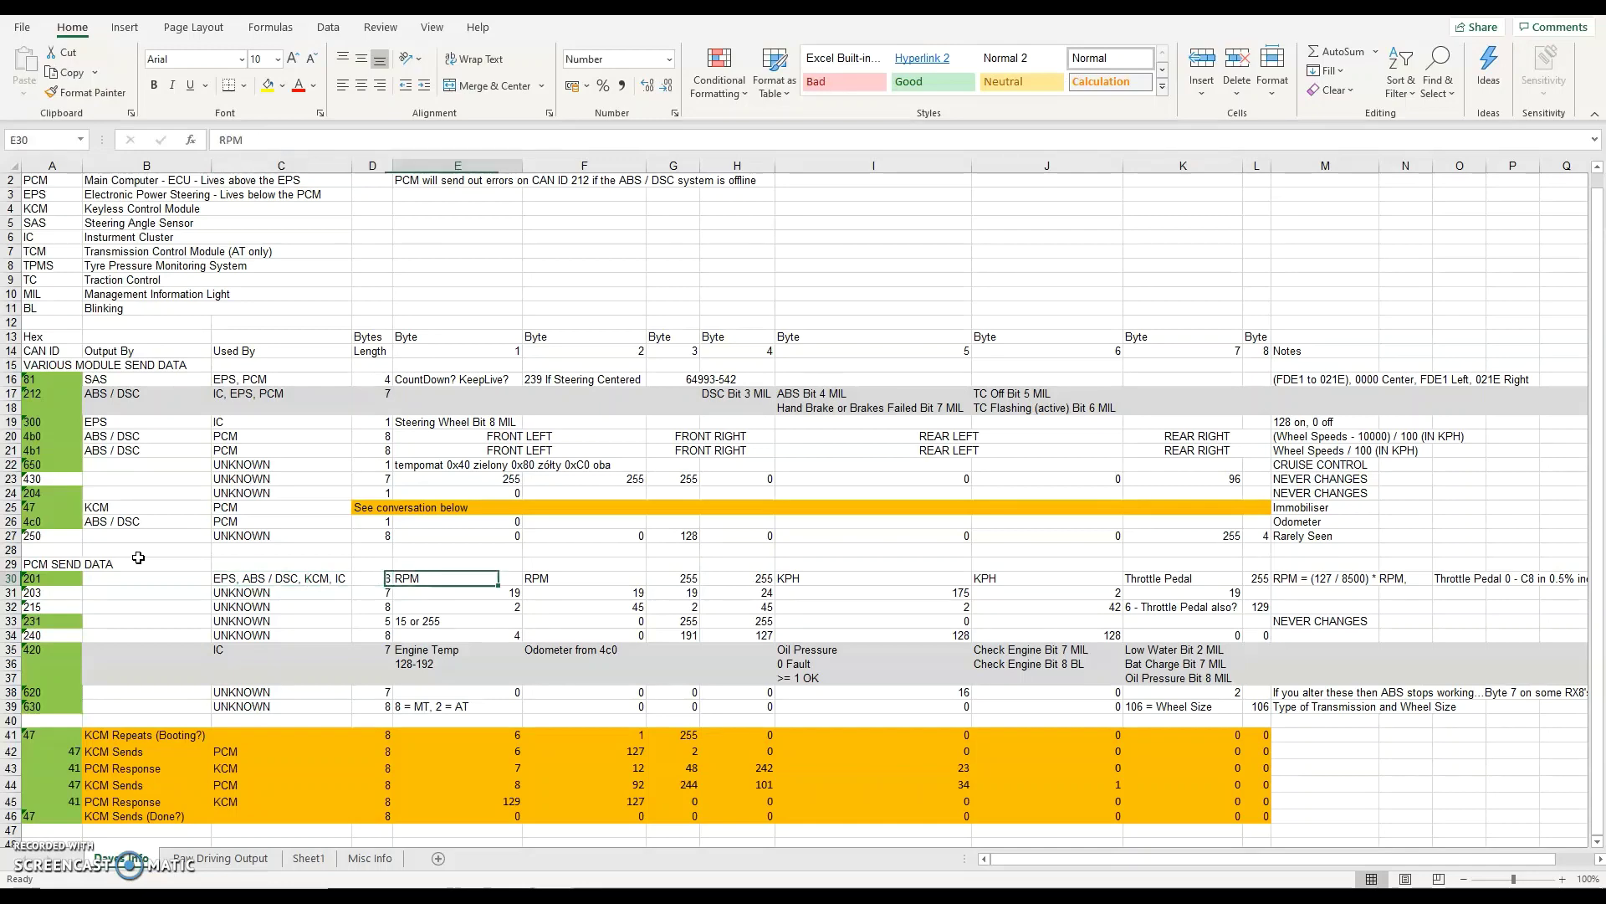
{"action": "key", "text": "Right"}
{"action": "key", "text": "Right"}
{"action": "key", "text": "Right"}
{"action": "key", "text": "Right"}
{"action": "key", "text": "Left"}
{"action": "key", "text": "Left"}
{"action": "key", "text": "Right"}
{"action": "key", "text": "Left"}
{"action": "key", "text": "Right"}
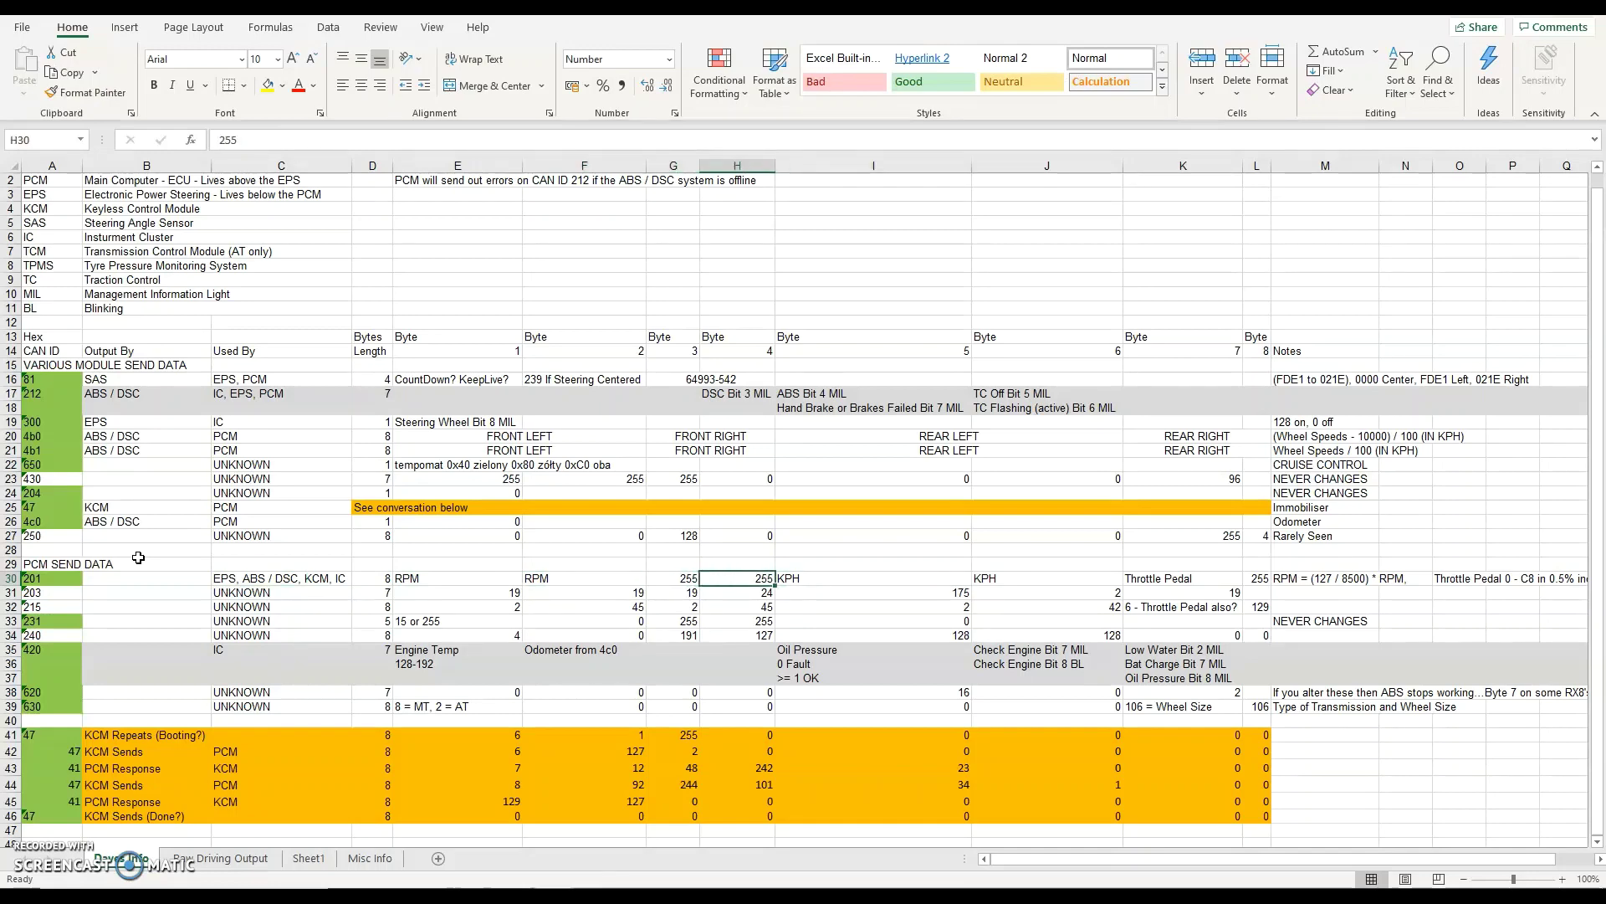
{"action": "key", "text": "Right"}
{"action": "key", "text": "Right"}
{"action": "key", "text": "Left"}
{"action": "key", "text": "Right"}
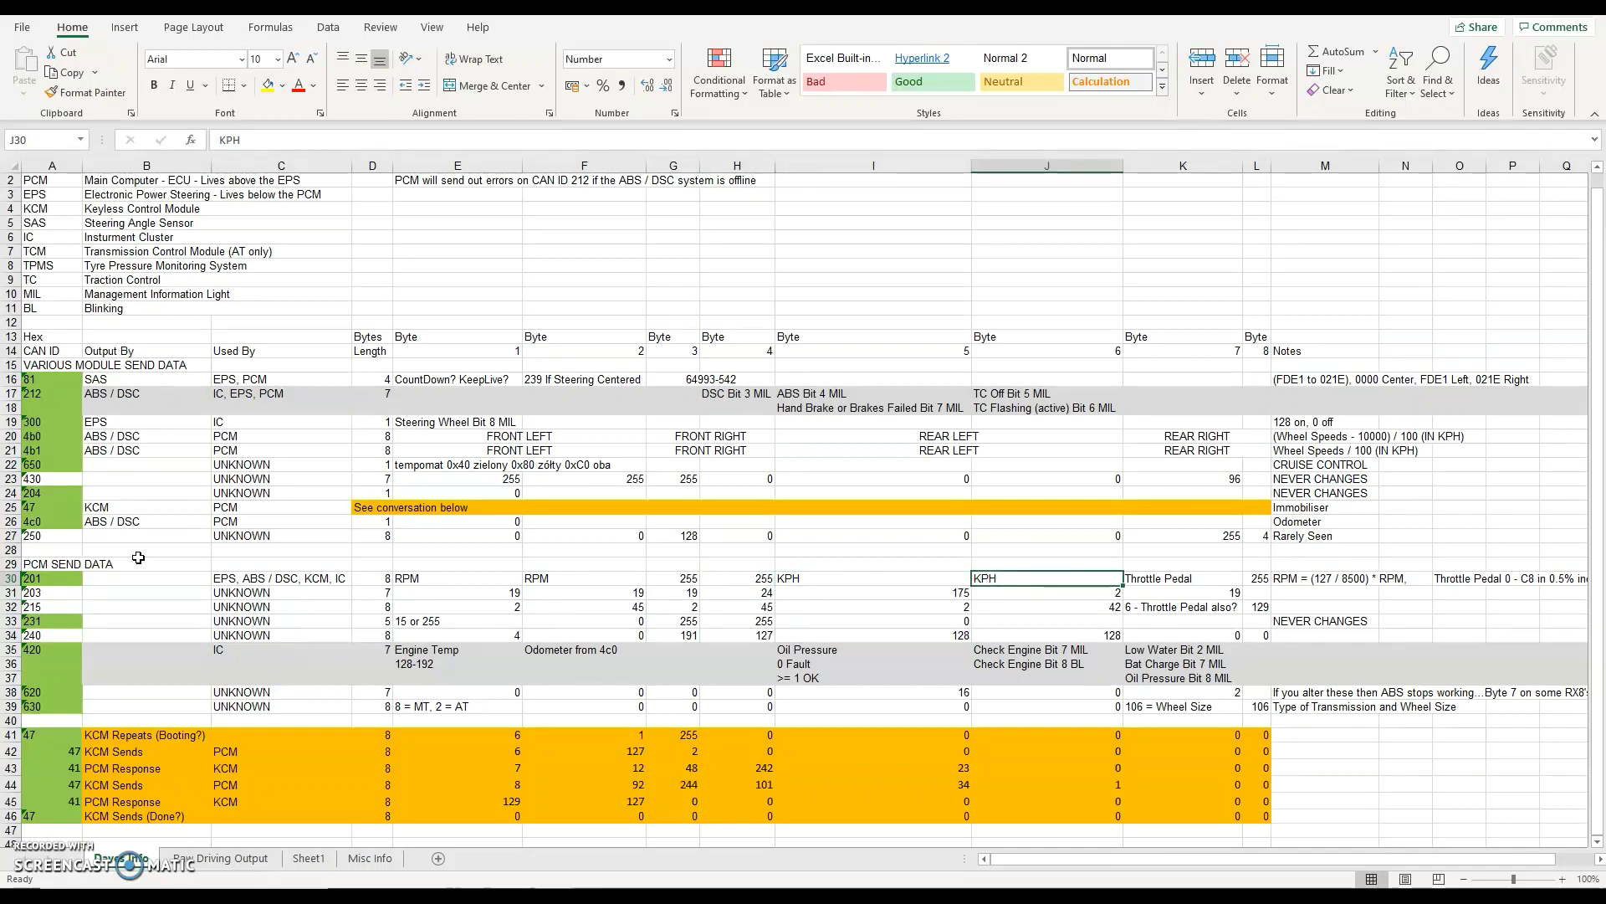
{"action": "key", "text": "Left"}
{"action": "key", "text": "Right"}
{"action": "key", "text": "Left"}
{"action": "key", "text": "Left"}
{"action": "key", "text": "Left"}
{"action": "key", "text": "Left"}
{"action": "key", "text": "Left"}
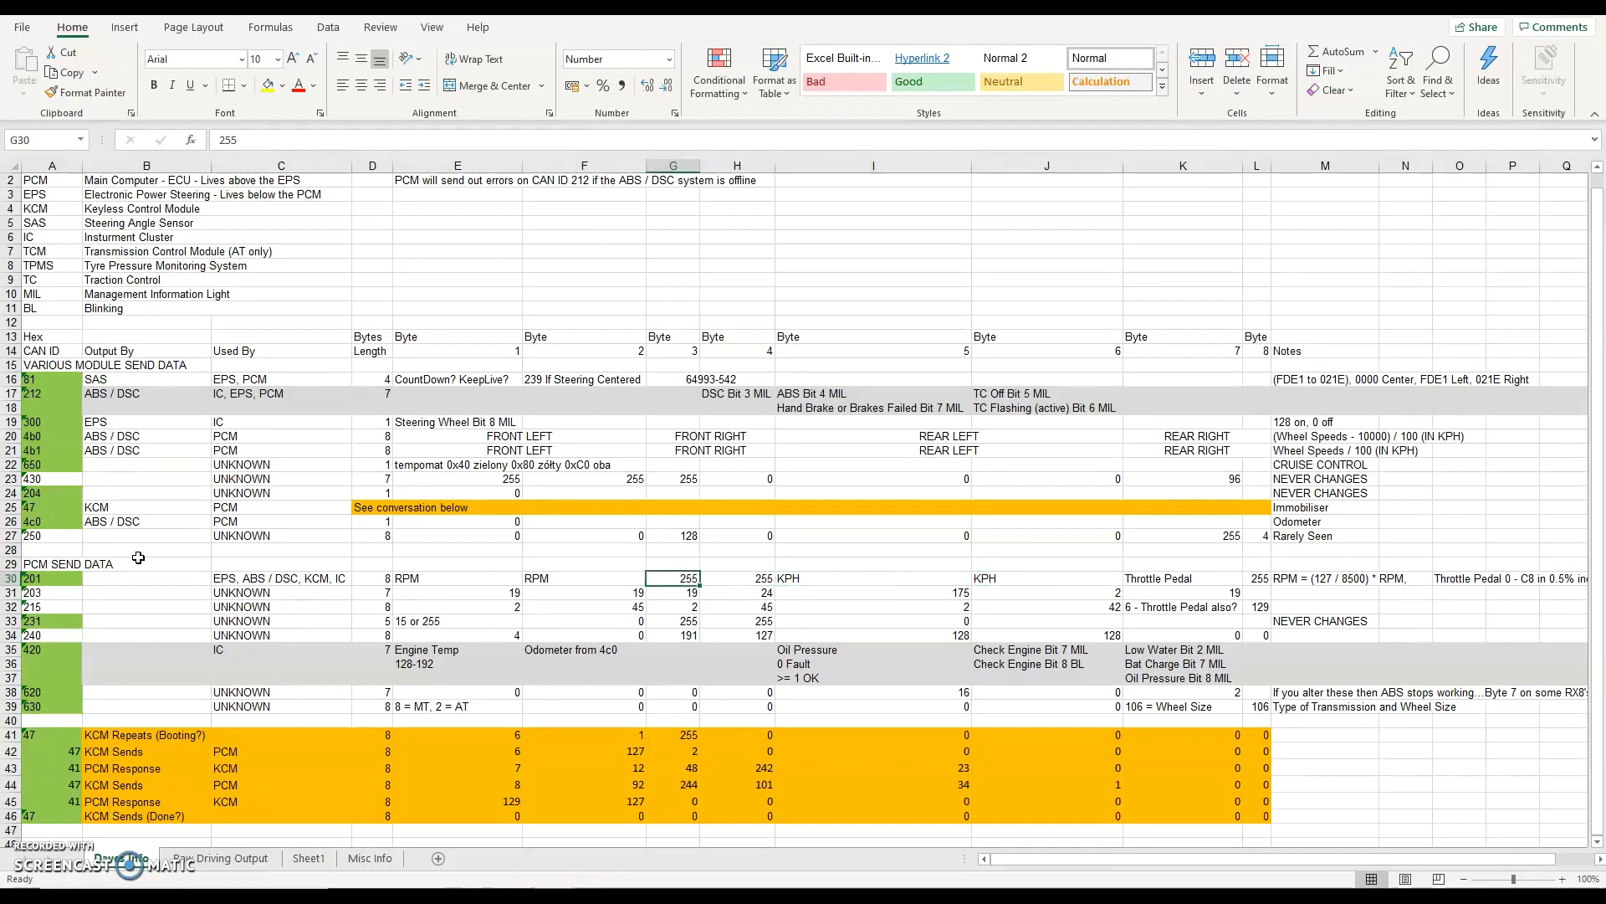
{"action": "key", "text": "Right"}
{"action": "key", "text": "Right"}
{"action": "key", "text": "Right"}
{"action": "key", "text": "Right"}
{"action": "key", "text": "Right"}
{"action": "key", "text": "Left"}
{"action": "key", "text": "Right"}
{"action": "key", "text": "Left"}
{"action": "key", "text": "Left"}
{"action": "key", "text": "Right"}
{"action": "key", "text": "Right"}
{"action": "key", "text": "Left"}
{"action": "key", "text": "Left"}
{"action": "key", "text": "Left"}
{"action": "key", "text": "Left"}
{"action": "key", "text": "Left"}
{"action": "key", "text": "Left"}
{"action": "key", "text": "Left"}
{"action": "key", "text": "Right"}
{"action": "key", "text": "Right"}
{"action": "key", "text": "Right"}
{"action": "key", "text": "Right"}
{"action": "key", "text": "Right"}
{"action": "key", "text": "Right"}
{"action": "key", "text": "Right"}
{"action": "key", "text": "Right"}
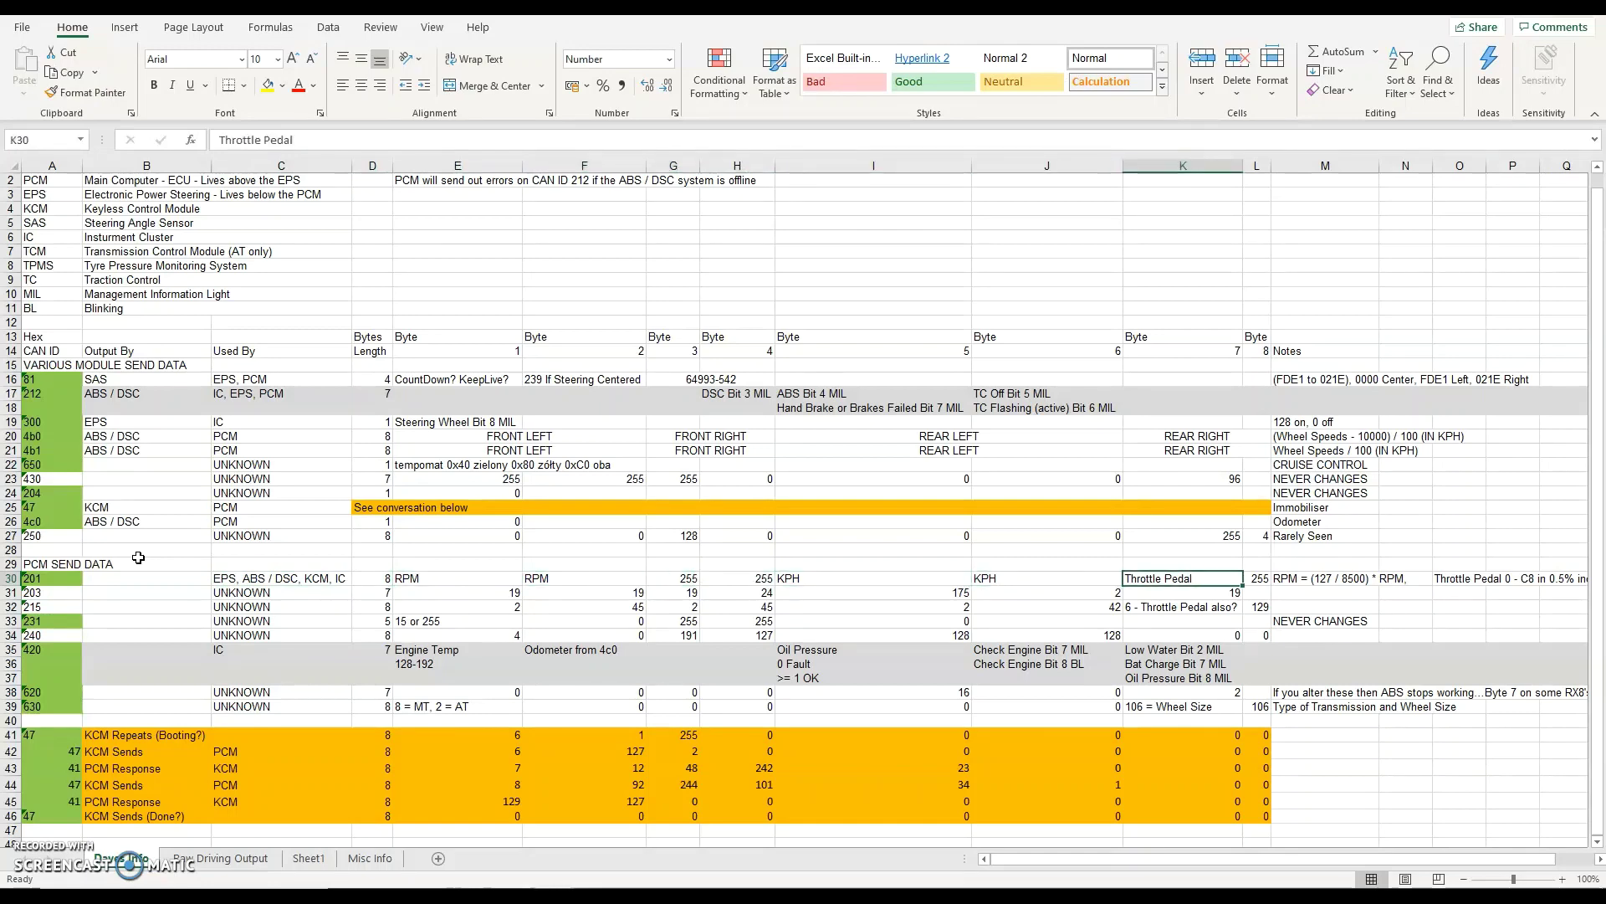
{"action": "key", "text": "Right"}
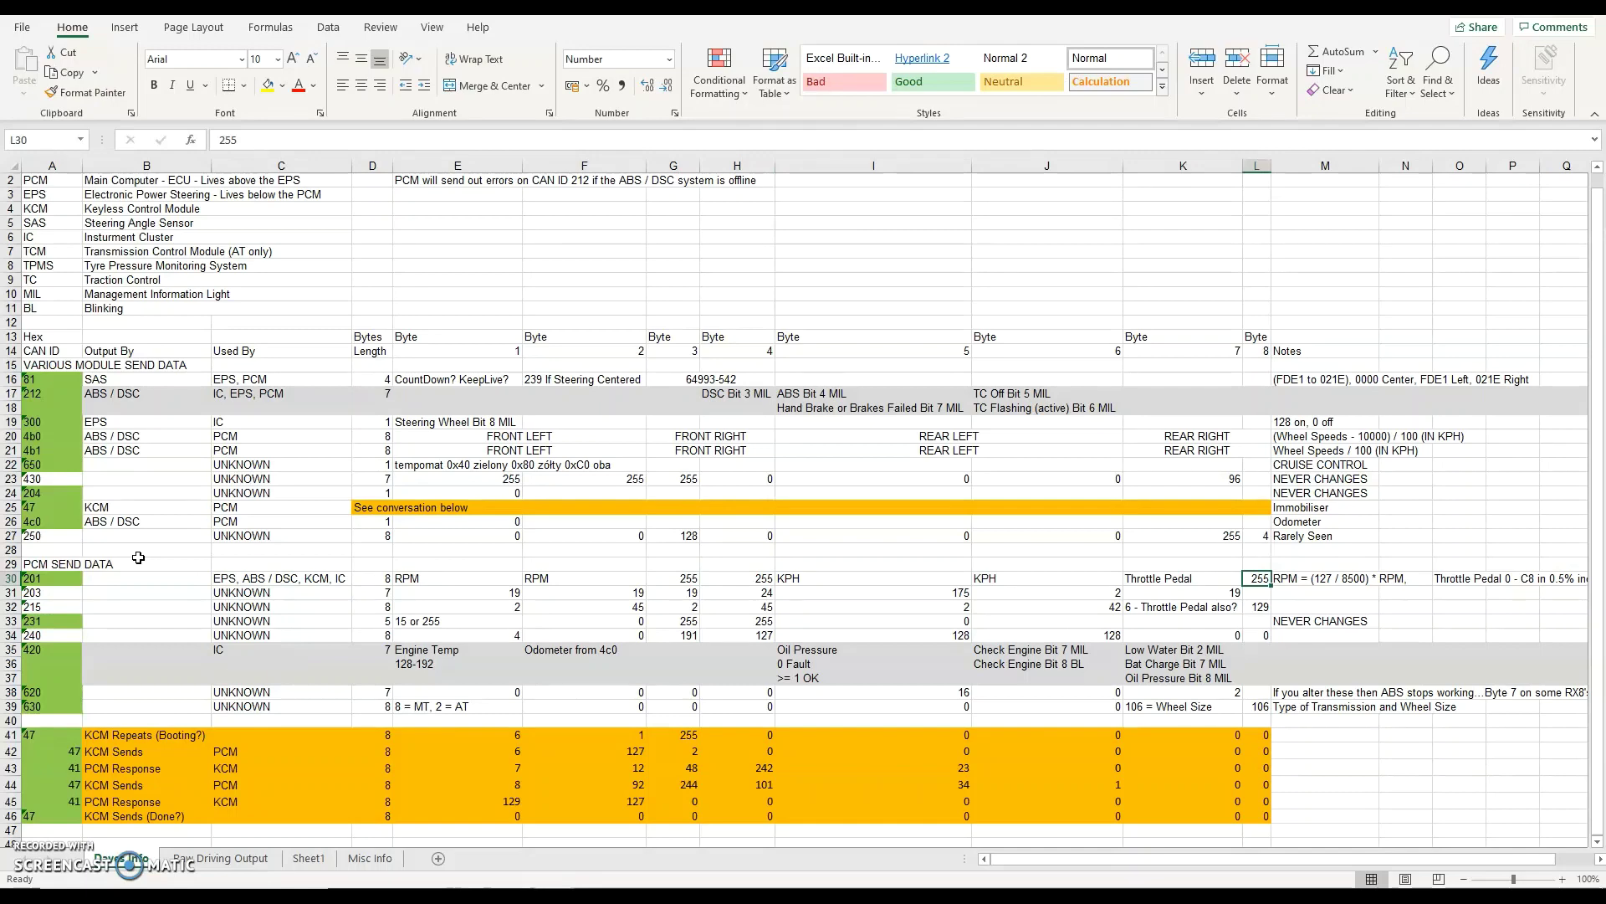
{"action": "key", "text": "Right"}
{"action": "key", "text": "Right"}
{"action": "key", "text": "Right"}
{"action": "key", "text": "Right"}
{"action": "key", "text": "Right"}
{"action": "key", "text": "Right"}
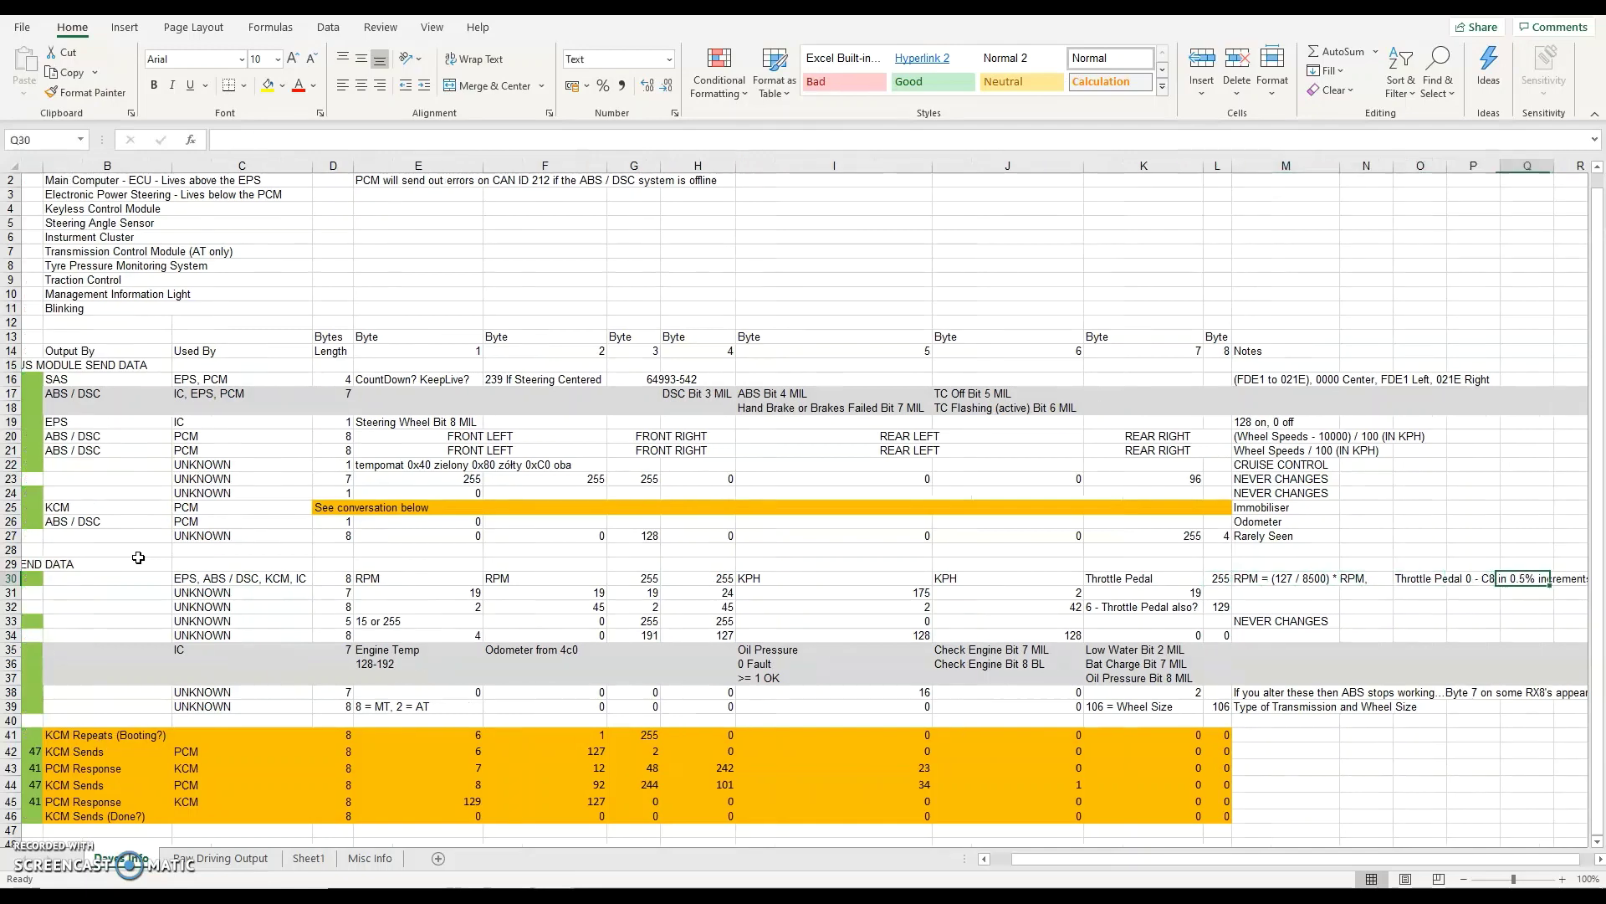
{"action": "key", "text": "Left"}
{"action": "key", "text": "Left"}
{"action": "key", "text": "Left"}
{"action": "key", "text": "Left"}
{"action": "key", "text": "Left"}
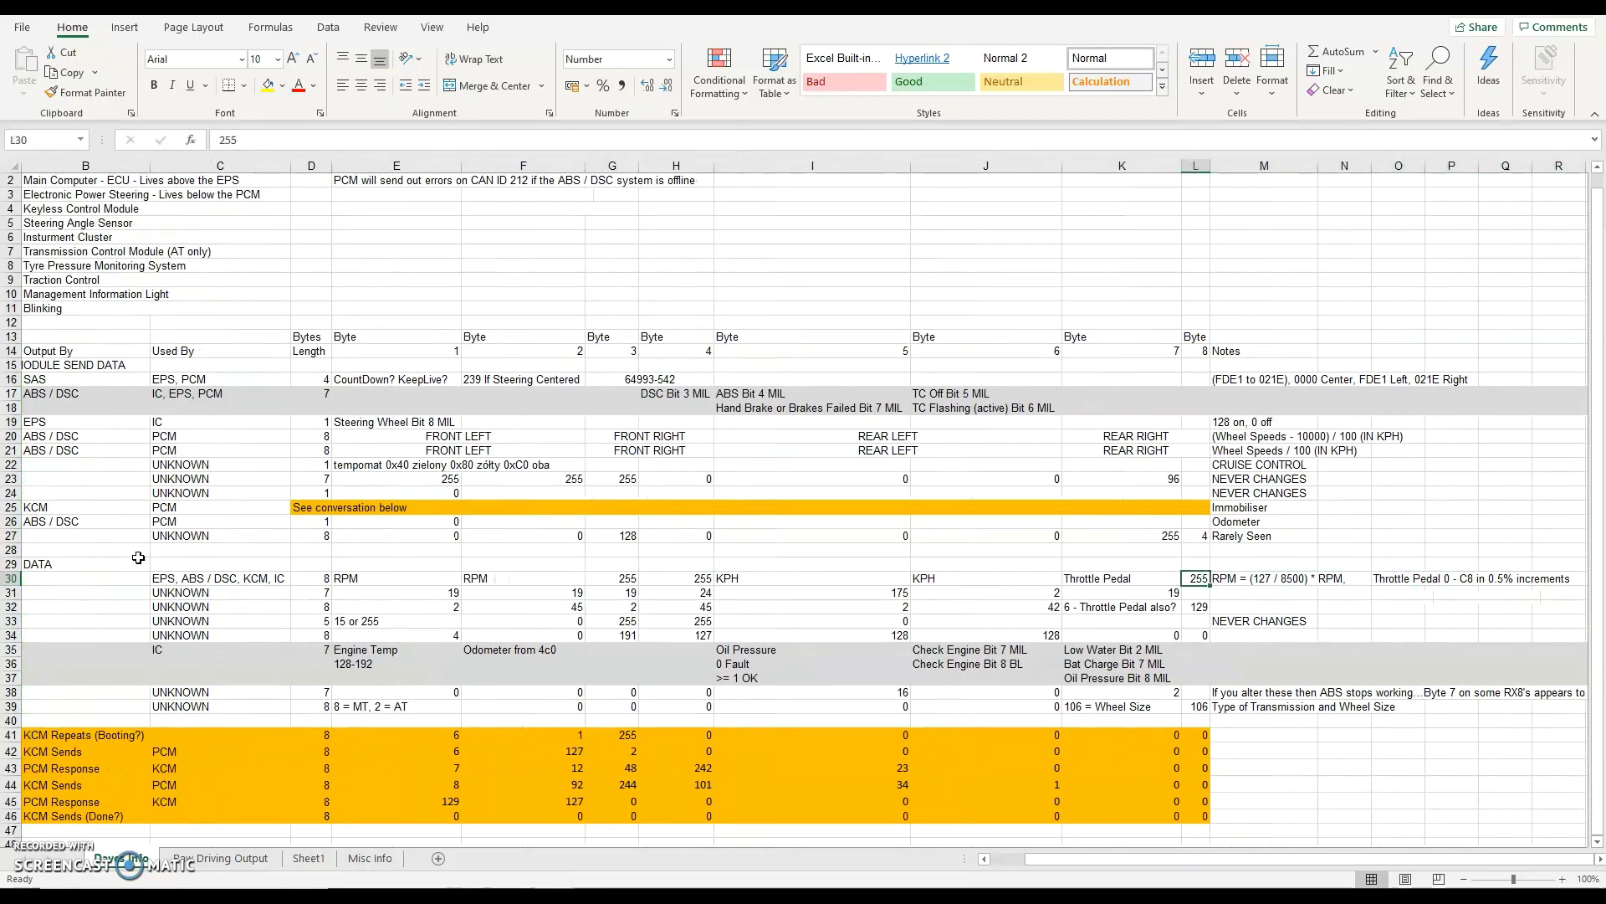
{"action": "key", "text": "Right"}
{"action": "key", "text": "Right"}
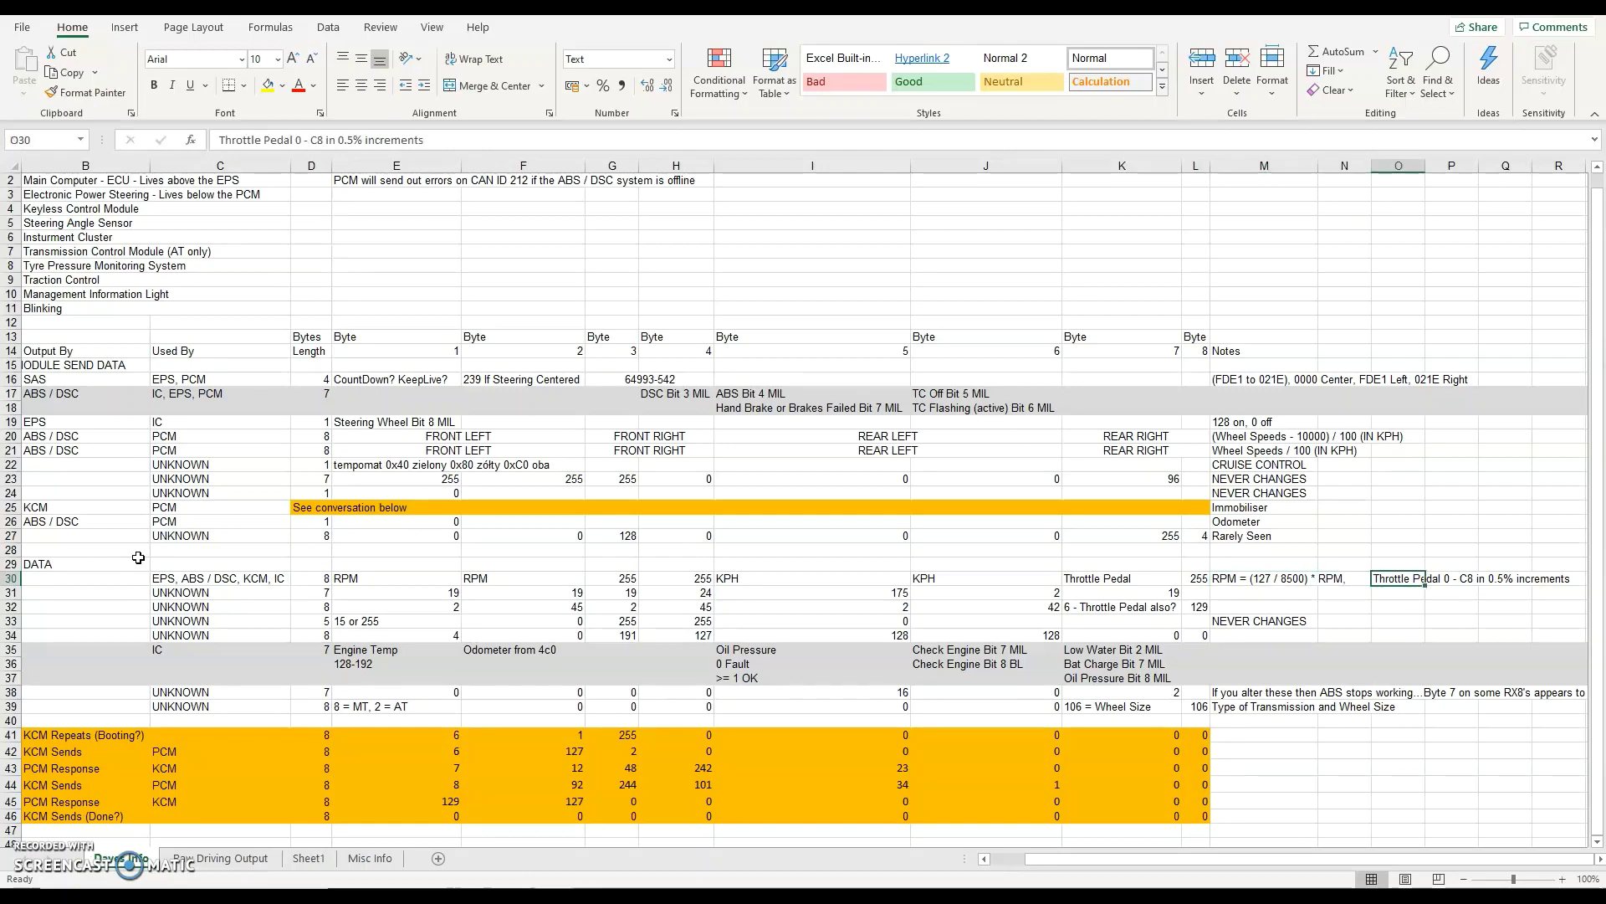
{"action": "key", "text": "Left"}
{"action": "key", "text": "Left"}
{"action": "key", "text": "Left"}
{"action": "key", "text": "Left"}
{"action": "key", "text": "Left"}
{"action": "key", "text": "Left"}
{"action": "key", "text": "Left"}
{"action": "key", "text": "Left"}
{"action": "key", "text": "Left"}
{"action": "key", "text": "Left"}
{"action": "key", "text": "Left"}
{"action": "key", "text": "Left"}
{"action": "key", "text": "Left"}
{"action": "key", "text": "Left"}
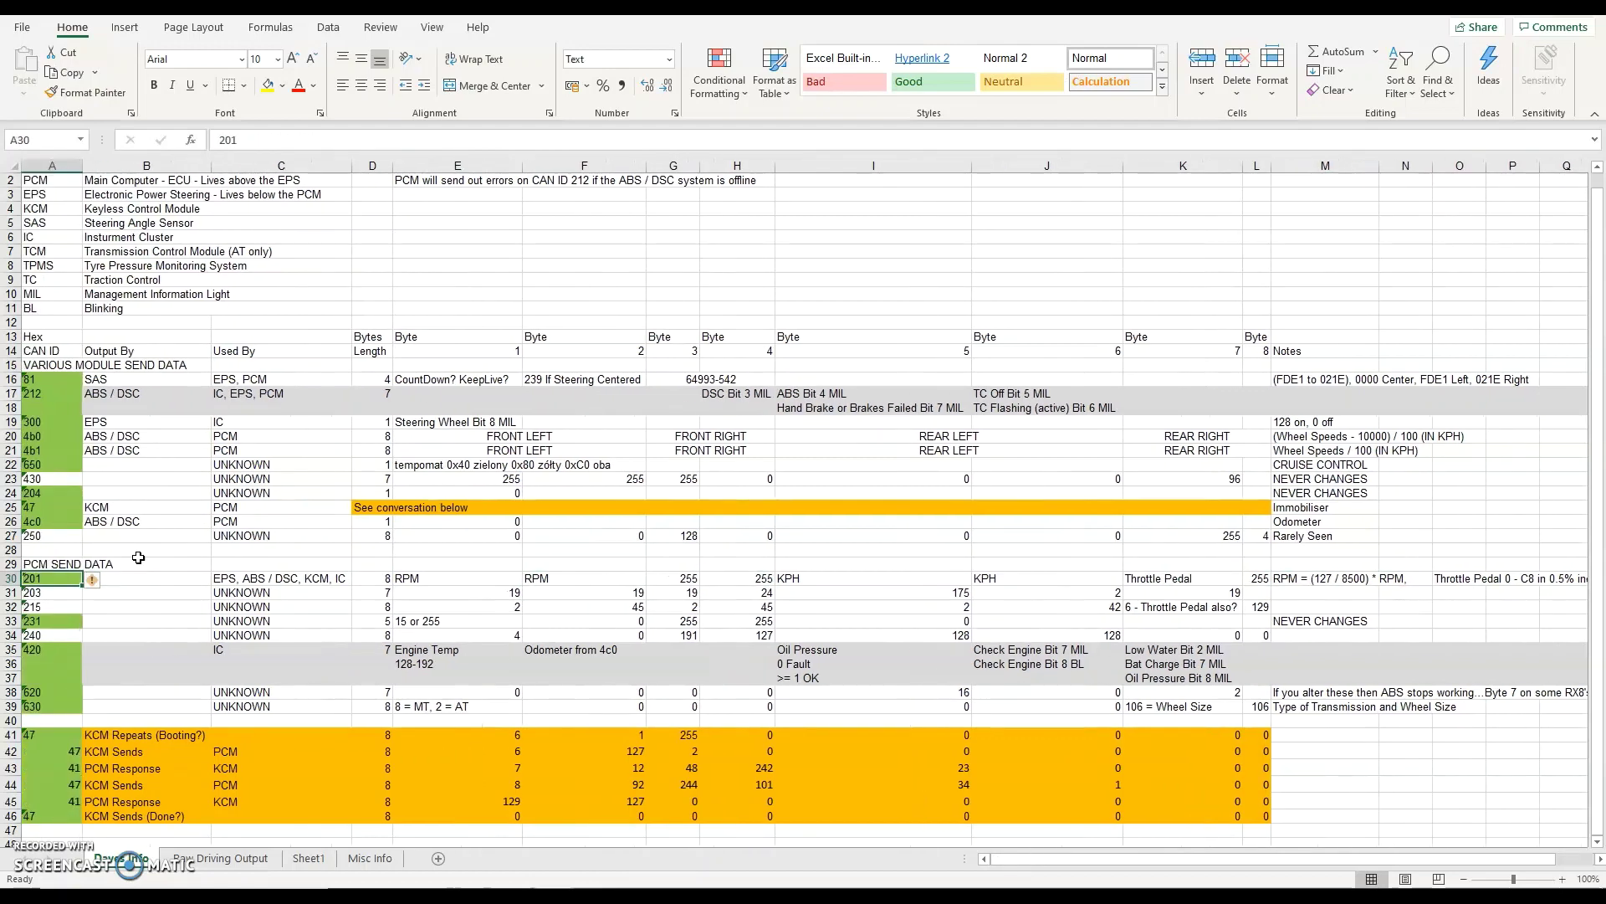
{"action": "key", "text": "Right"}
{"action": "key", "text": "Right"}
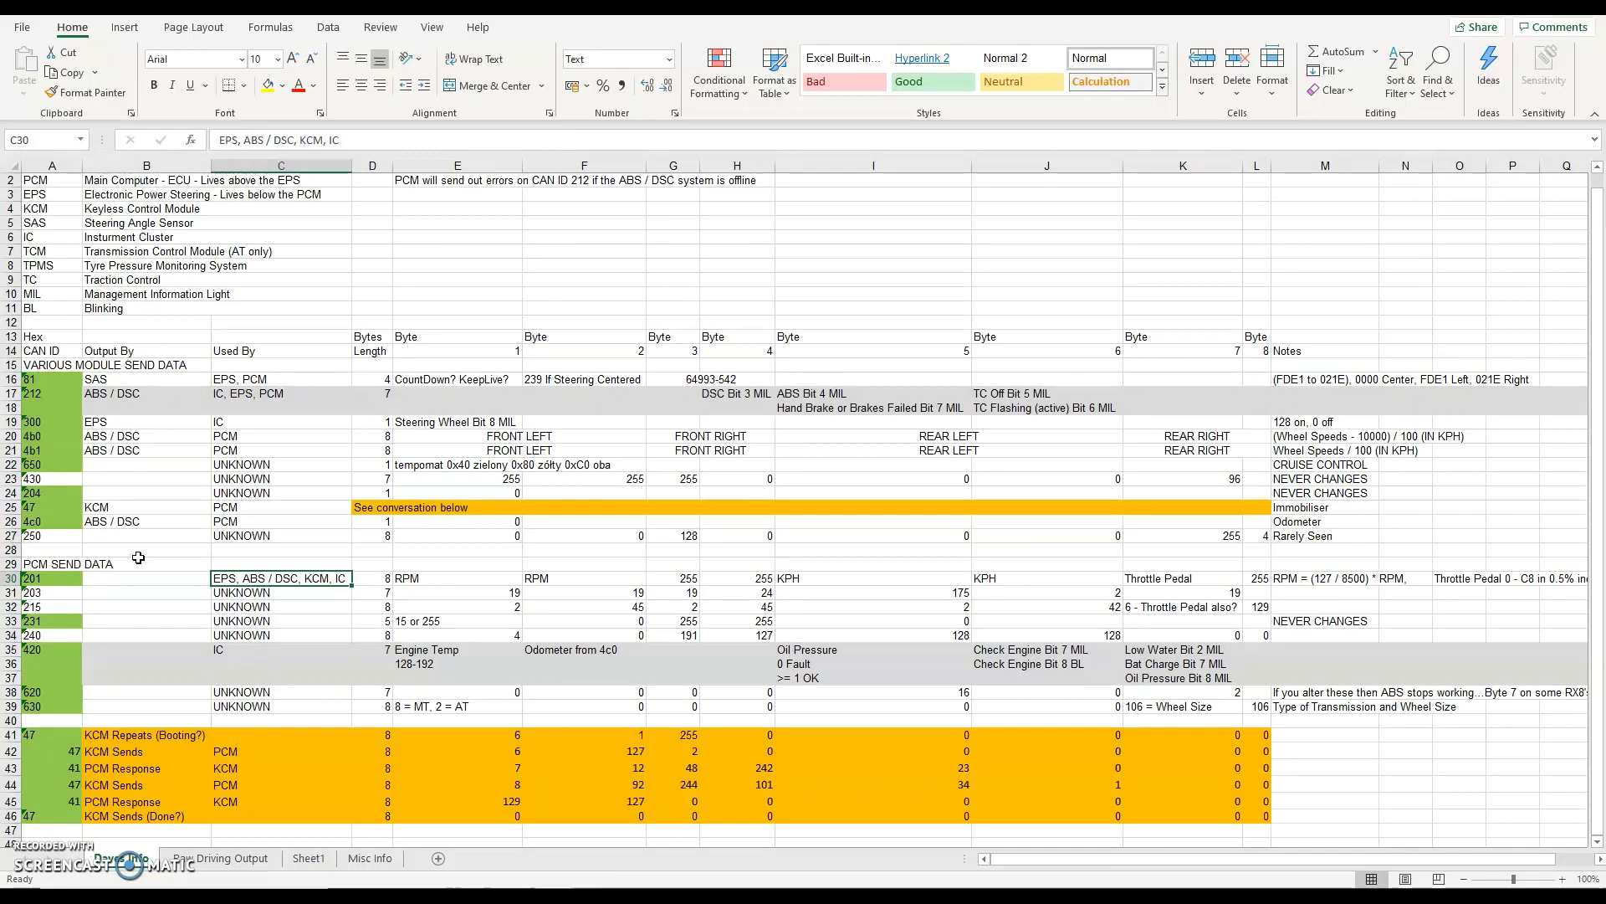
{"action": "key", "text": "Left"}
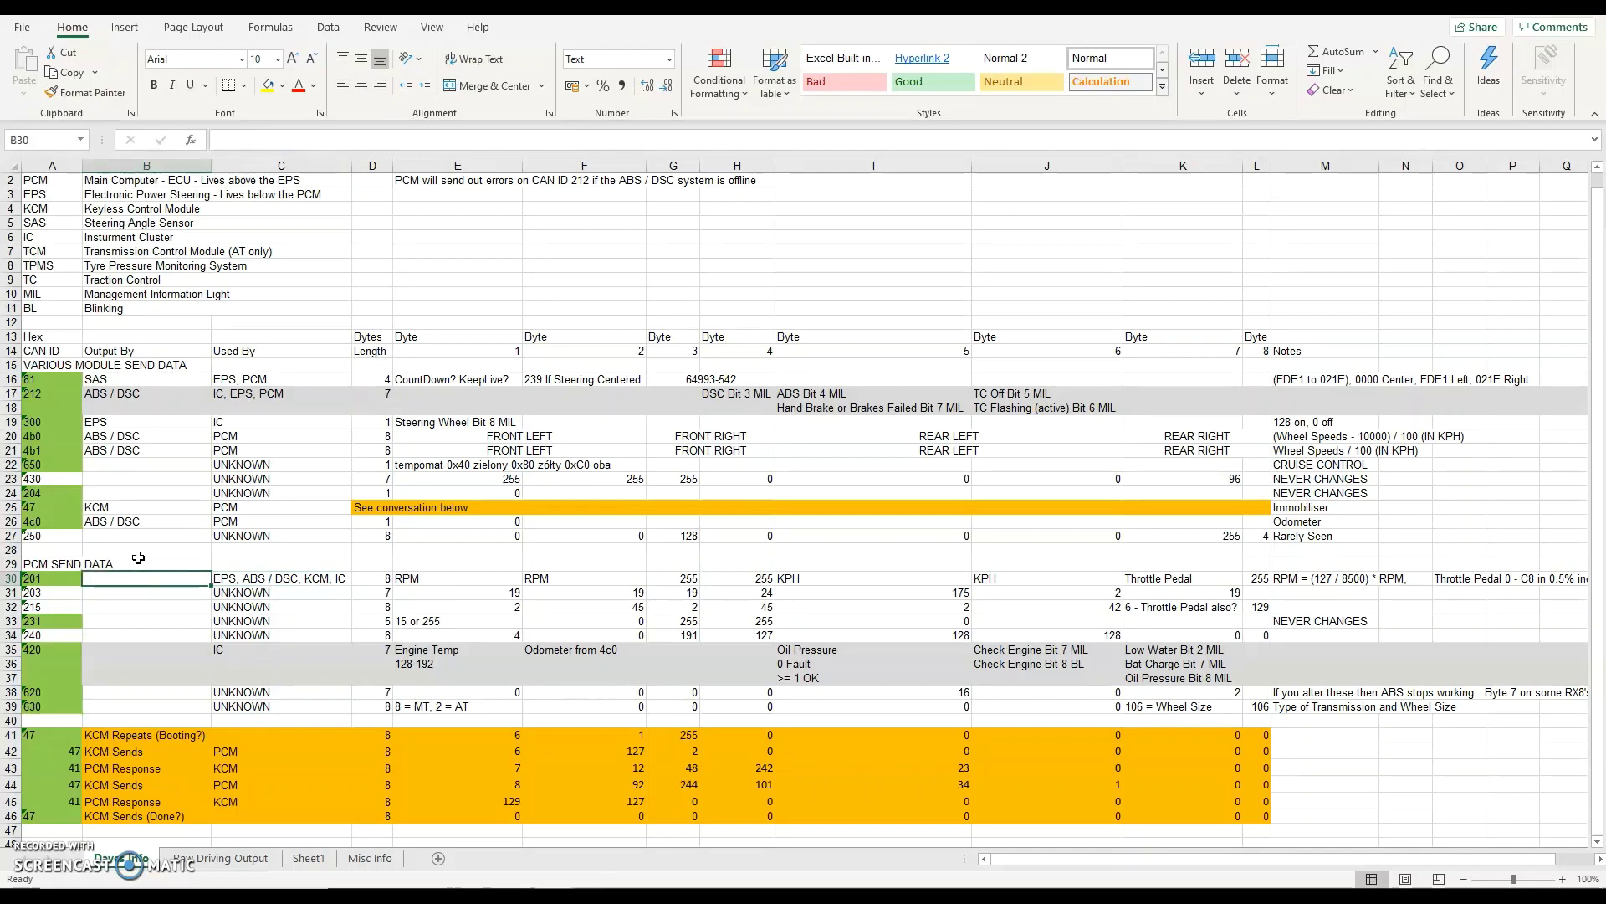
{"action": "key", "text": "Left"}
{"action": "key", "text": "Right"}
{"action": "key", "text": "Right"}
{"action": "key", "text": "Right"}
{"action": "key", "text": "Right"}
{"action": "key", "text": "Right"}
{"action": "key", "text": "Left"}
{"action": "key", "text": "Left"}
{"action": "key", "text": "Left"}
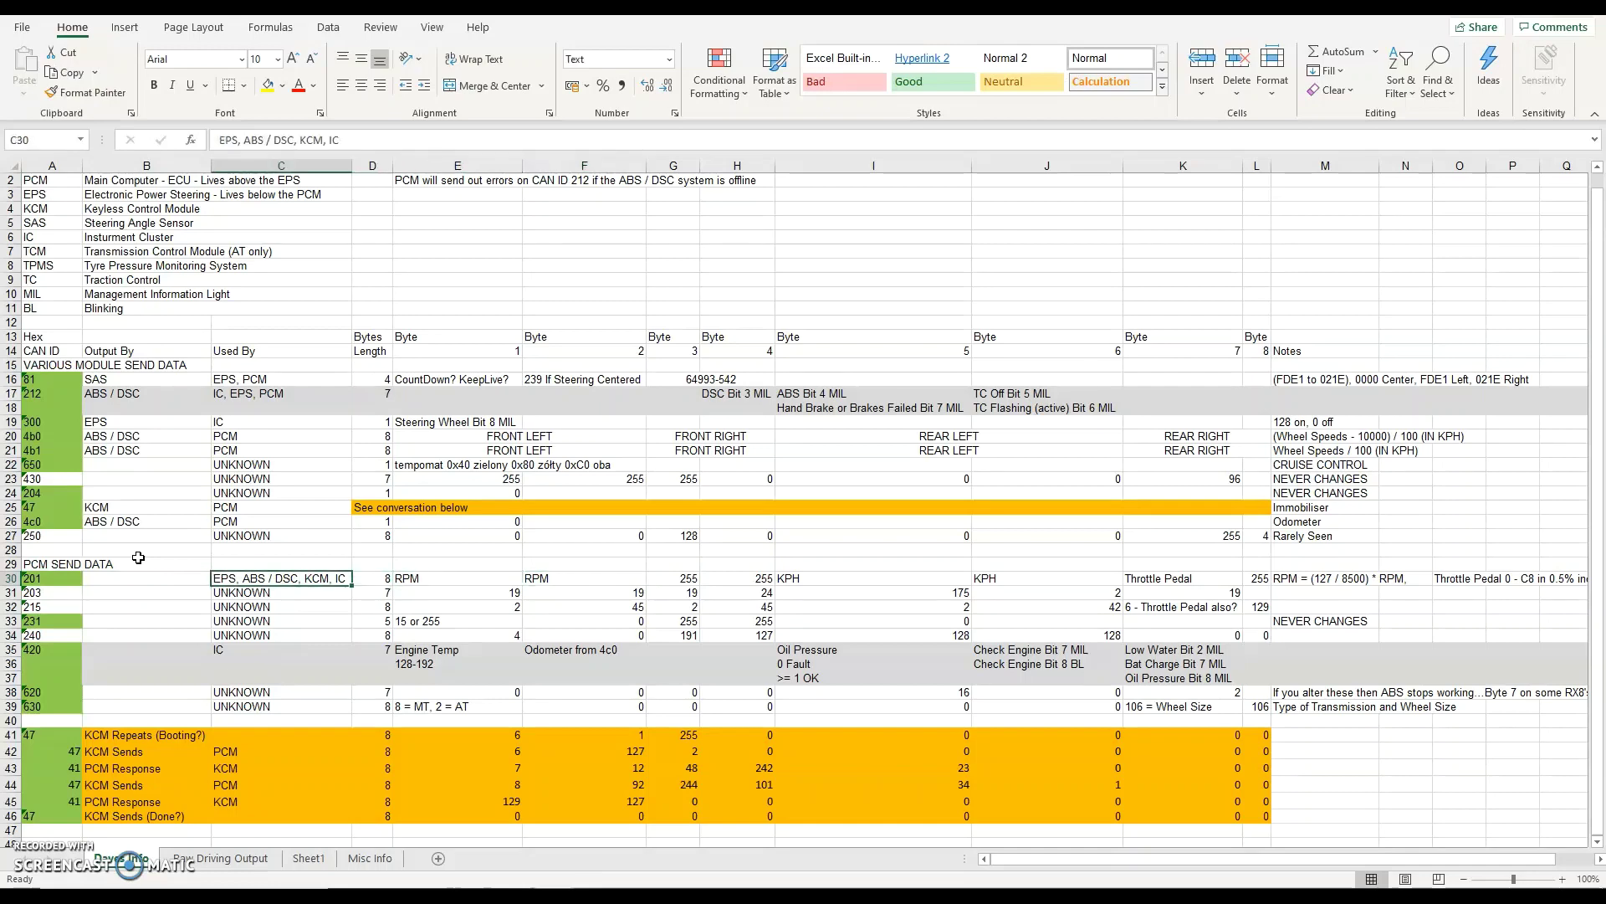
{"action": "key", "text": "Right"}
{"action": "key", "text": "Right"}
{"action": "key", "text": "Right"}
{"action": "key", "text": "Left"}
{"action": "key", "text": "Left"}
{"action": "key", "text": "Right"}
{"action": "key", "text": "Right"}
{"action": "key", "text": "Left"}
{"action": "key", "text": "Left"}
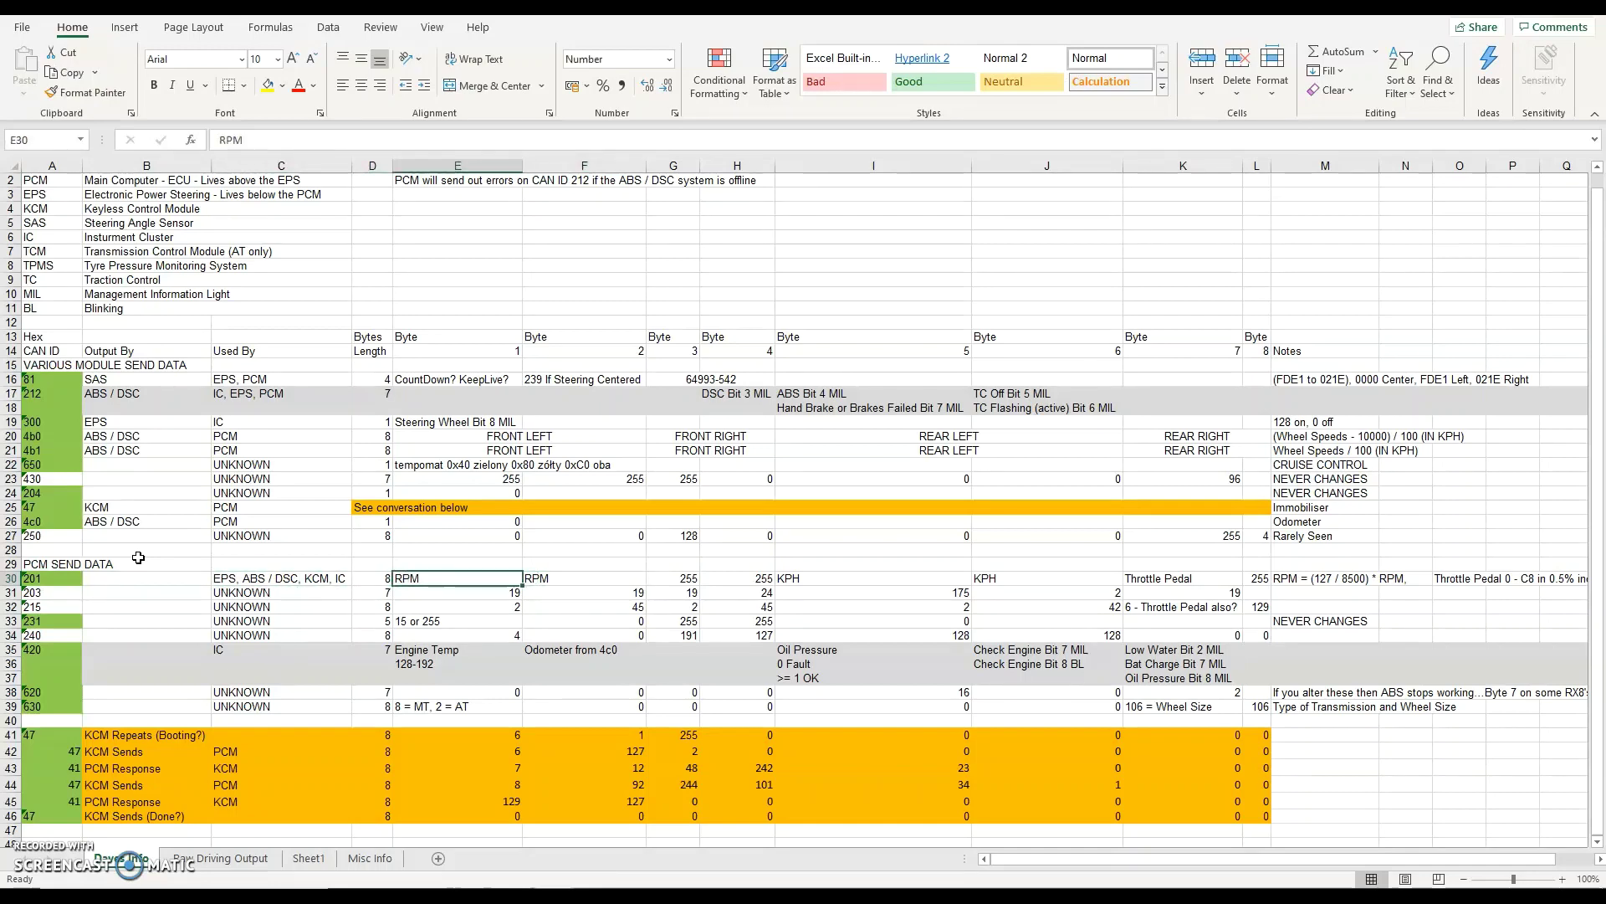
{"action": "key", "text": "Right"}
{"action": "key", "text": "Right"}
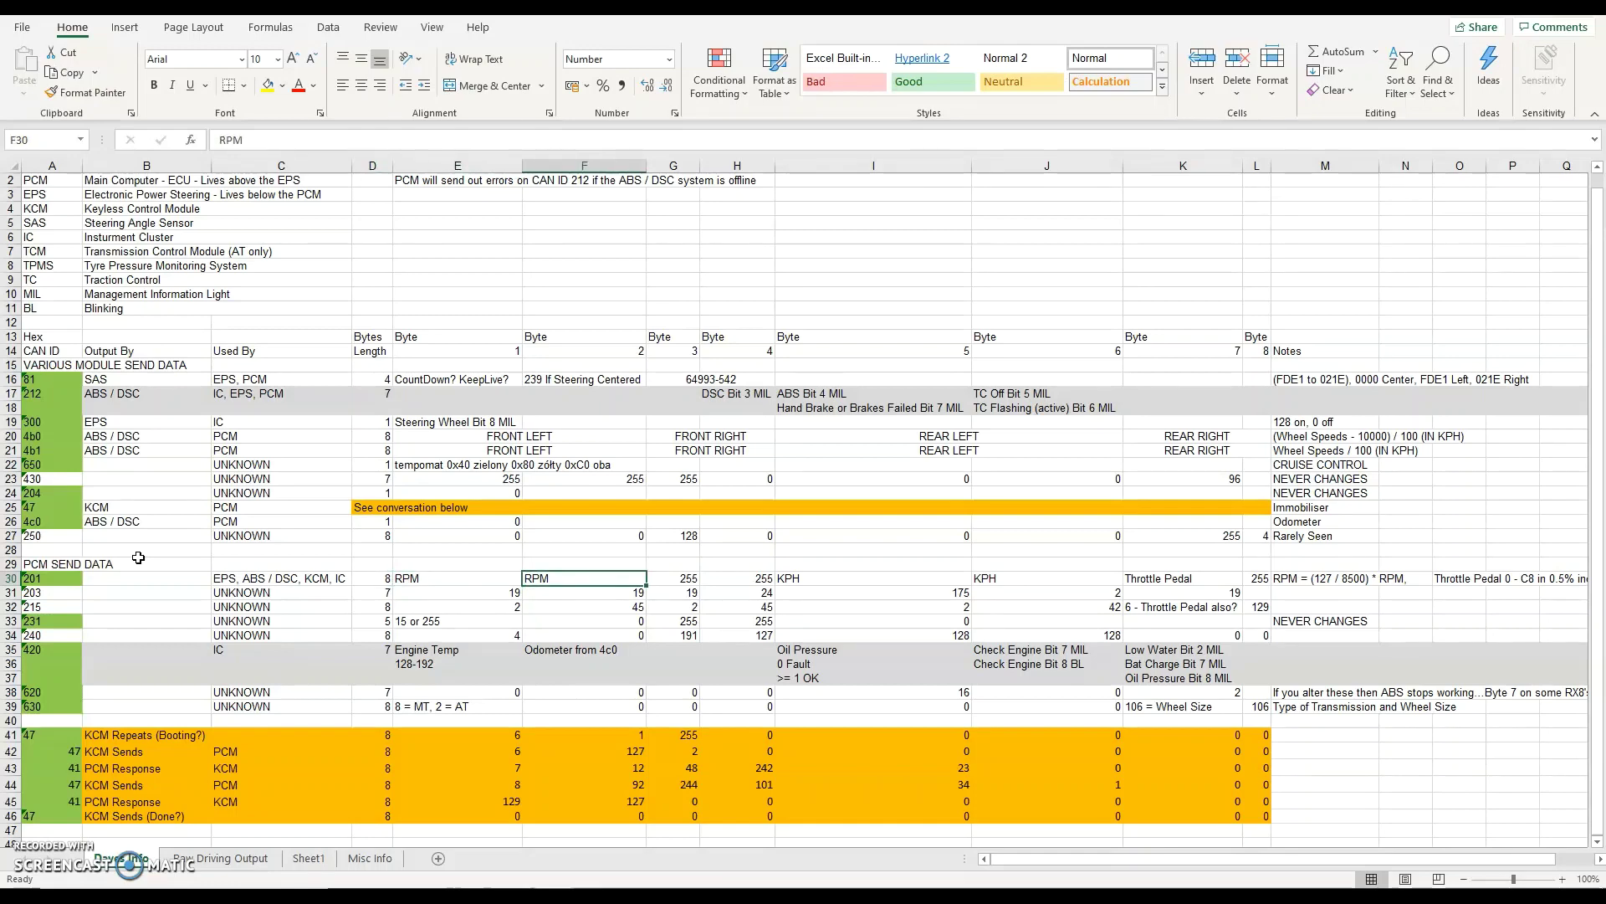
{"action": "key", "text": "Down"}
{"action": "key", "text": "Left"}
{"action": "key", "text": "Left"}
{"action": "key", "text": "Left"}
{"action": "key", "text": "Left"}
{"action": "key", "text": "Left"}
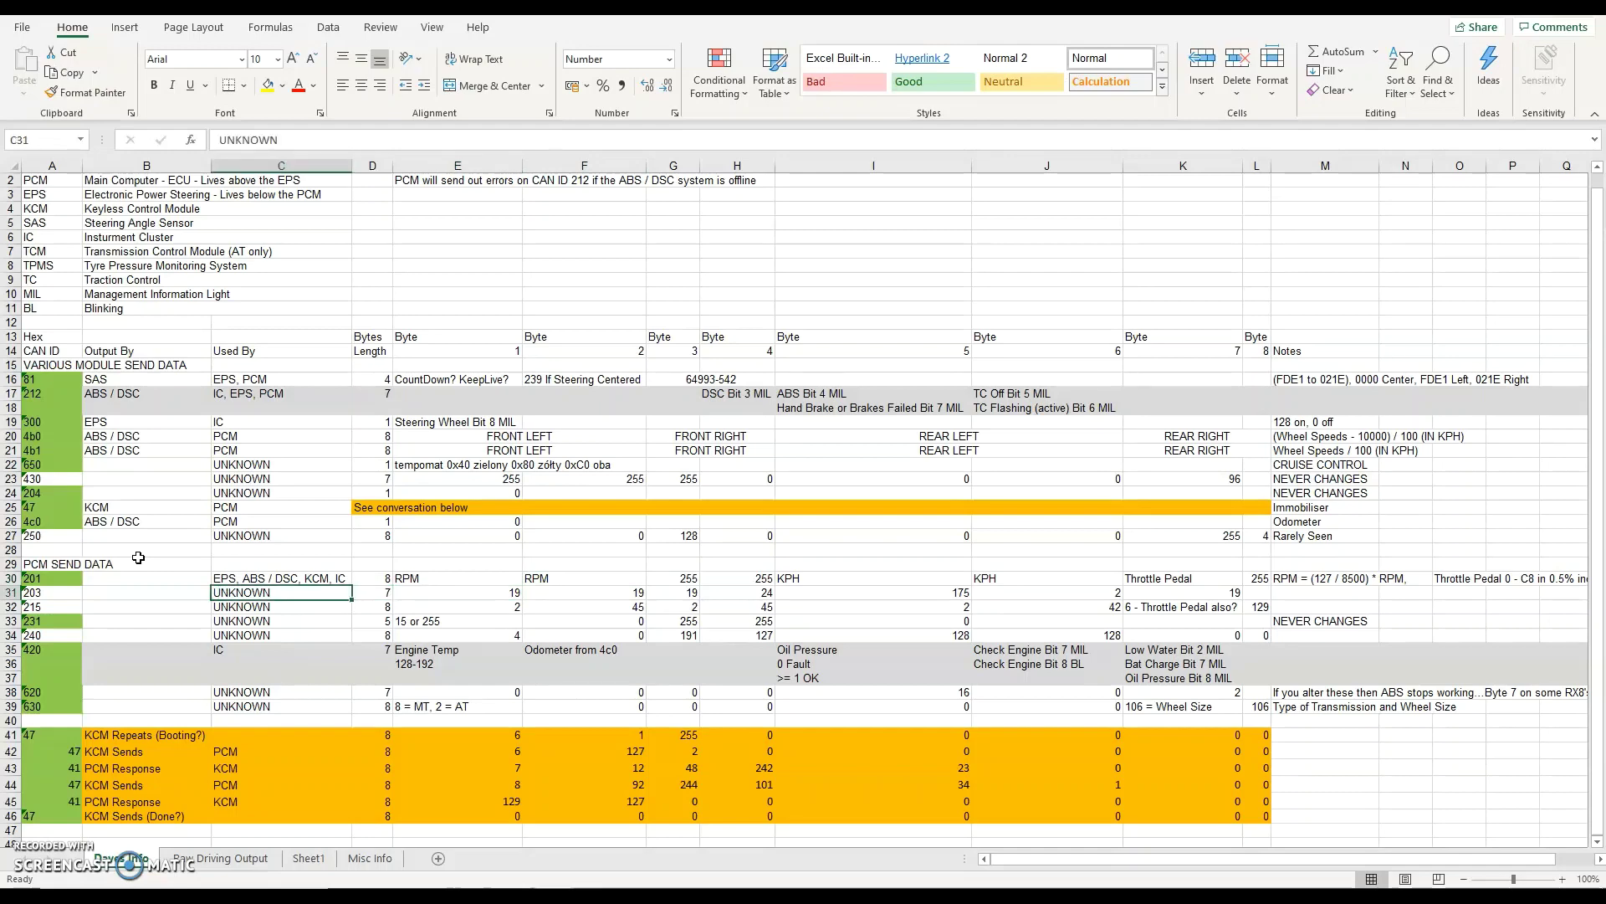
{"action": "key", "text": "Right"}
{"action": "key", "text": "Right"}
{"action": "key", "text": "Right"}
{"action": "key", "text": "Right"}
{"action": "key", "text": "Right"}
{"action": "key", "text": "Right"}
{"action": "key", "text": "Right"}
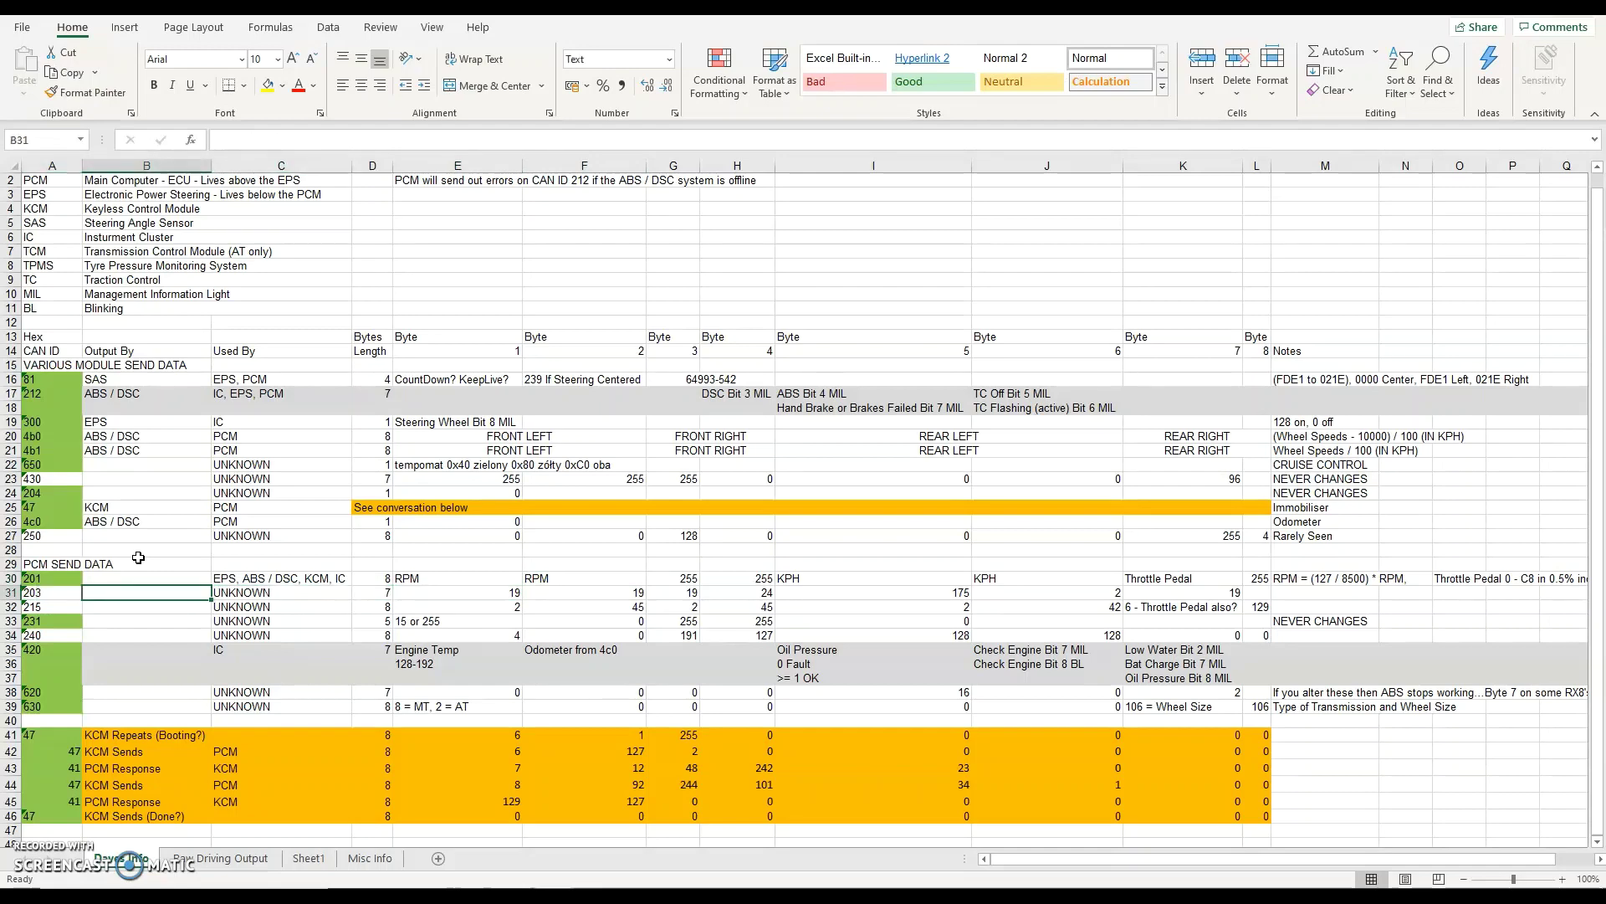
{"action": "key", "text": "Right"}
{"action": "key", "text": "Right"}
{"action": "key", "text": "Right"}
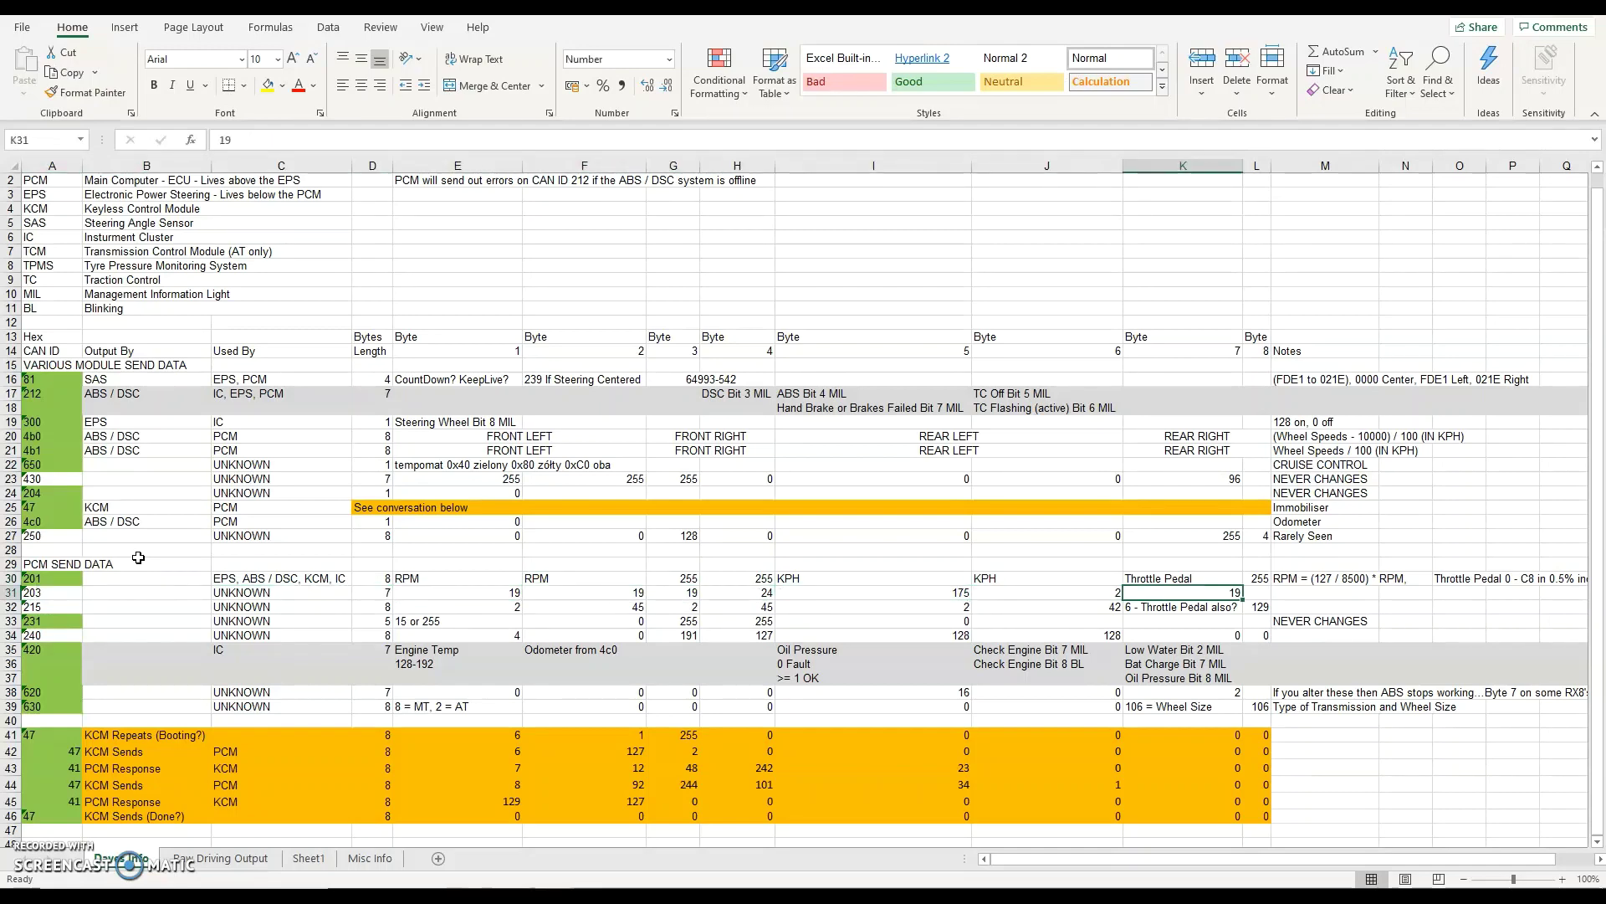
{"action": "key", "text": "Up"}
{"action": "key", "text": "Left"}
{"action": "key", "text": "Left"}
{"action": "key", "text": "Left"}
{"action": "key", "text": "Left"}
{"action": "key", "text": "Left"}
{"action": "key", "text": "Left"}
{"action": "key", "text": "Left"}
{"action": "key", "text": "Left"}
{"action": "key", "text": "Left"}
{"action": "key", "text": "Left"}
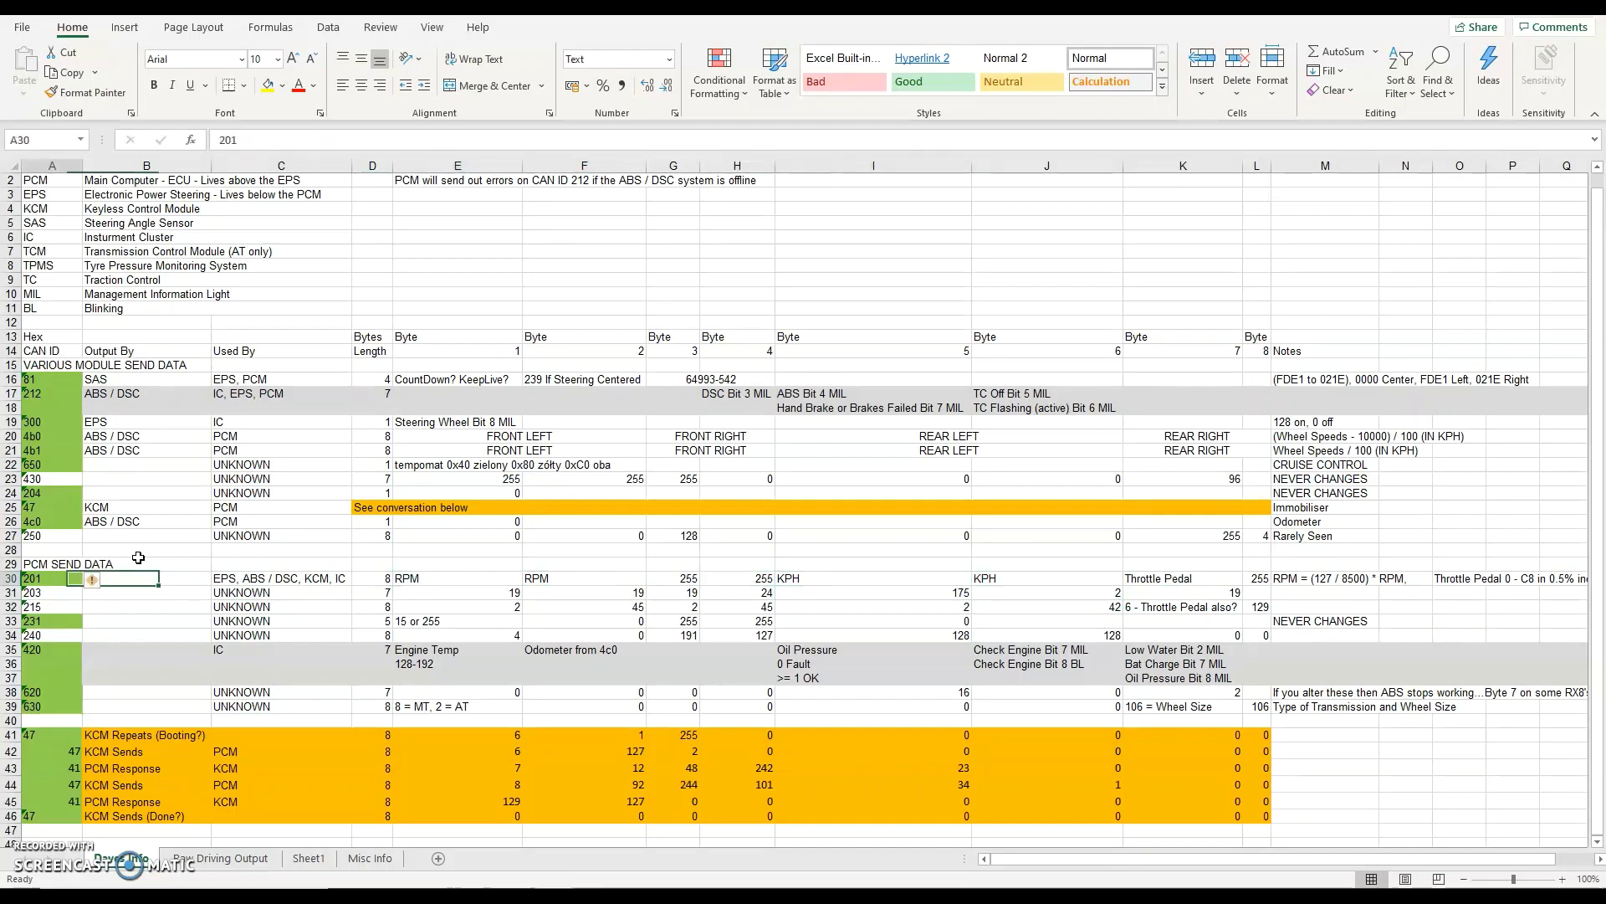
{"action": "key", "text": "Down"}
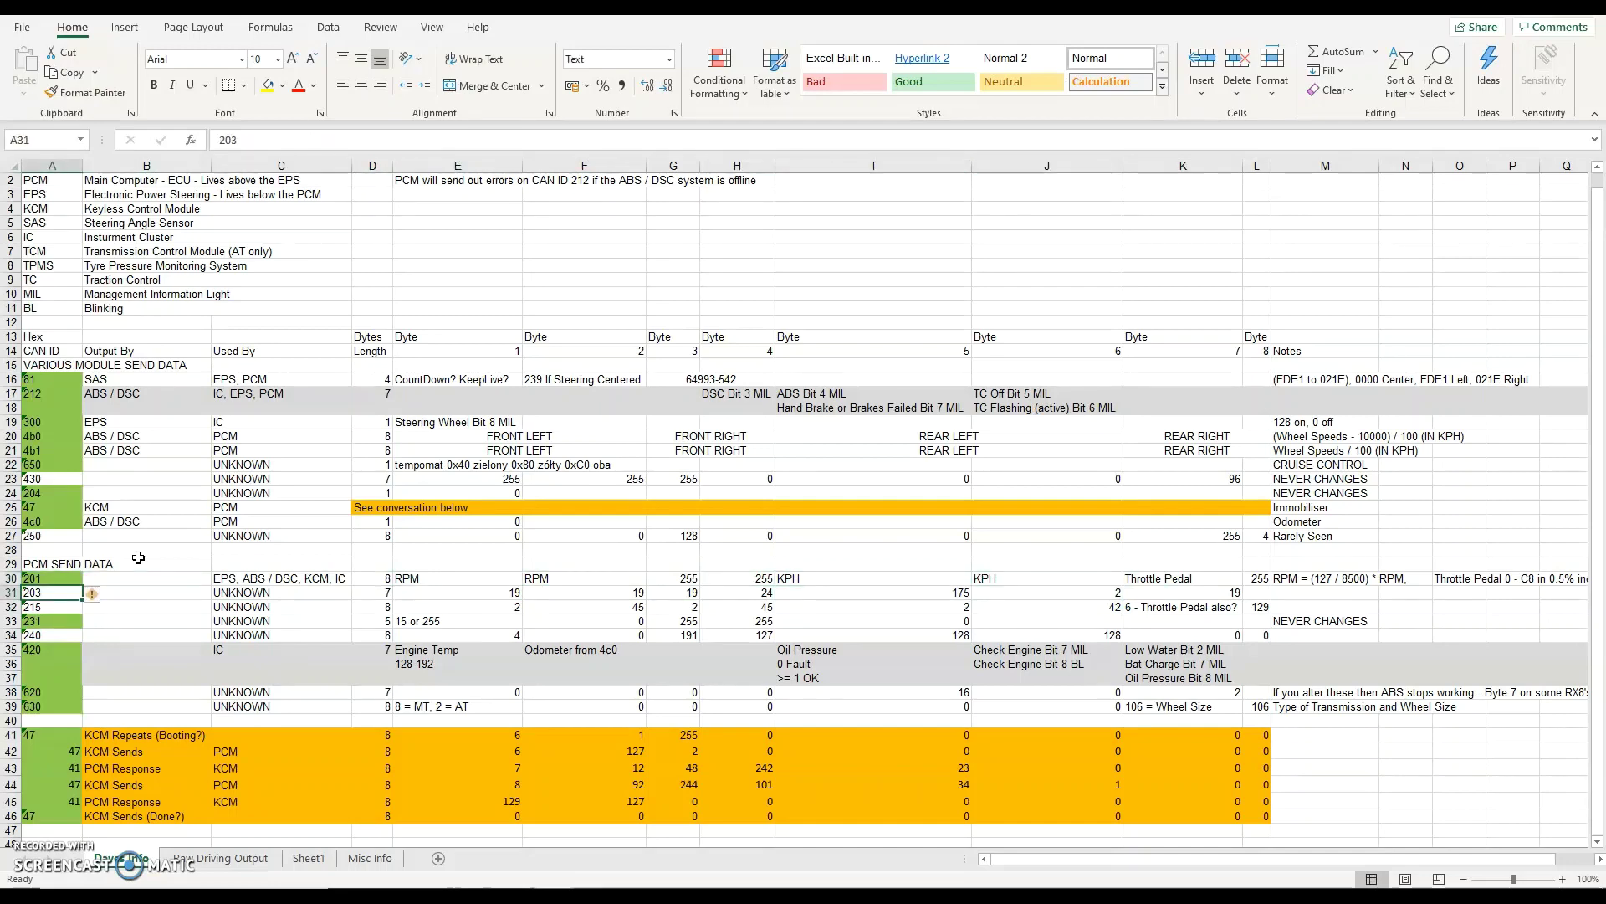
{"action": "key", "text": "Down"}
{"action": "key", "text": "Up"}
{"action": "key", "text": "Up"}
{"action": "key", "text": "Up"}
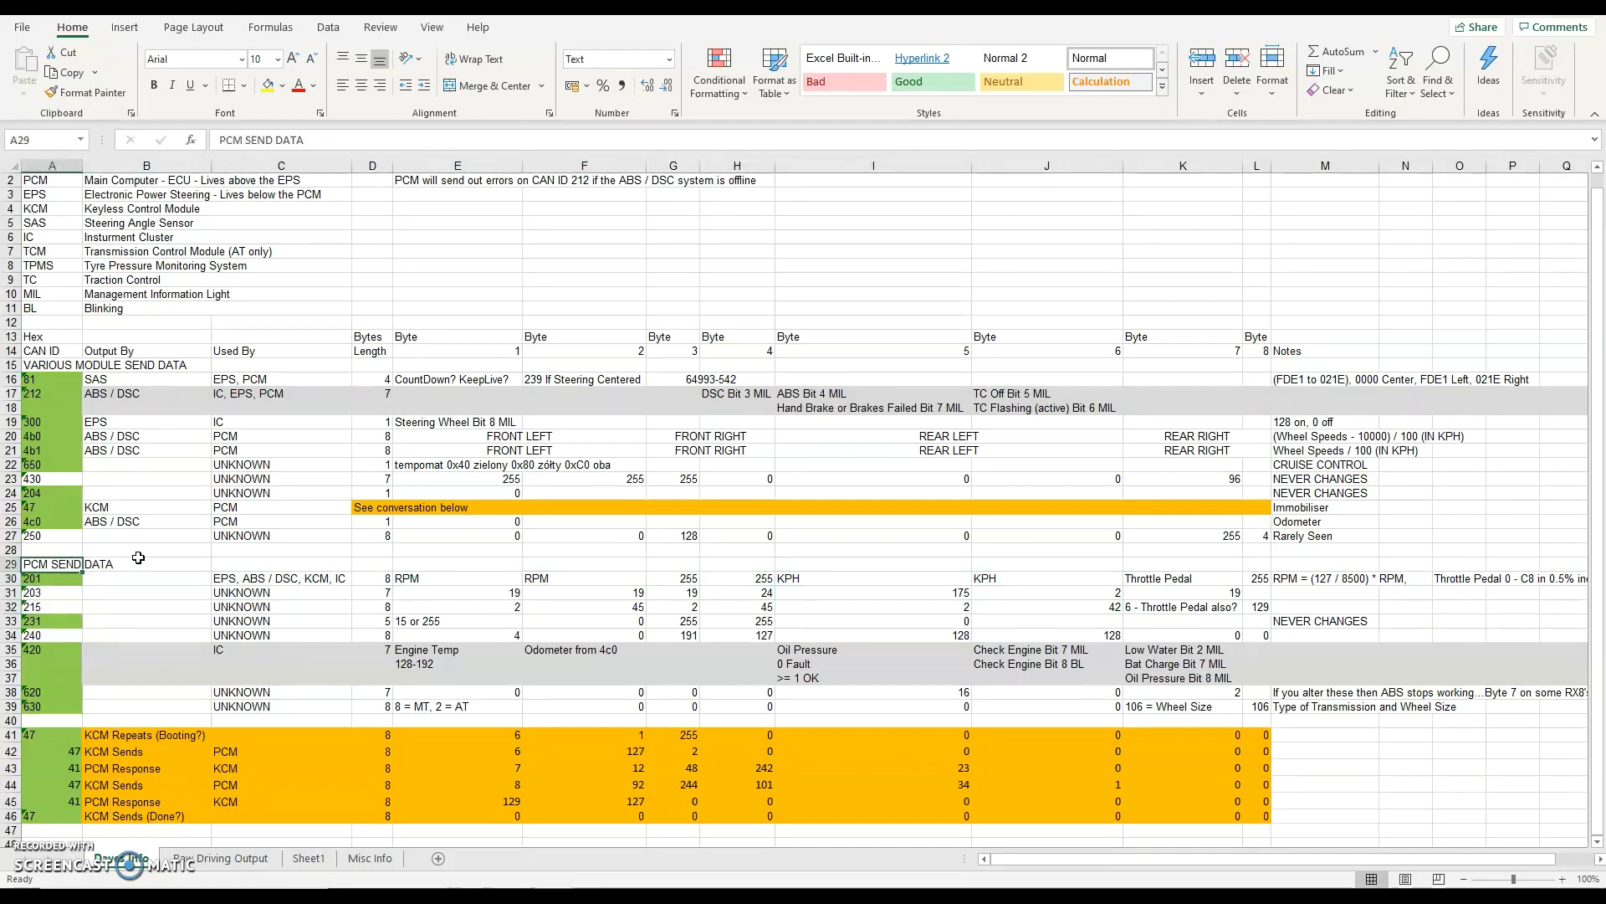
{"action": "key", "text": "Down"}
{"action": "key", "text": "Down"}
{"action": "key", "text": "Down"}
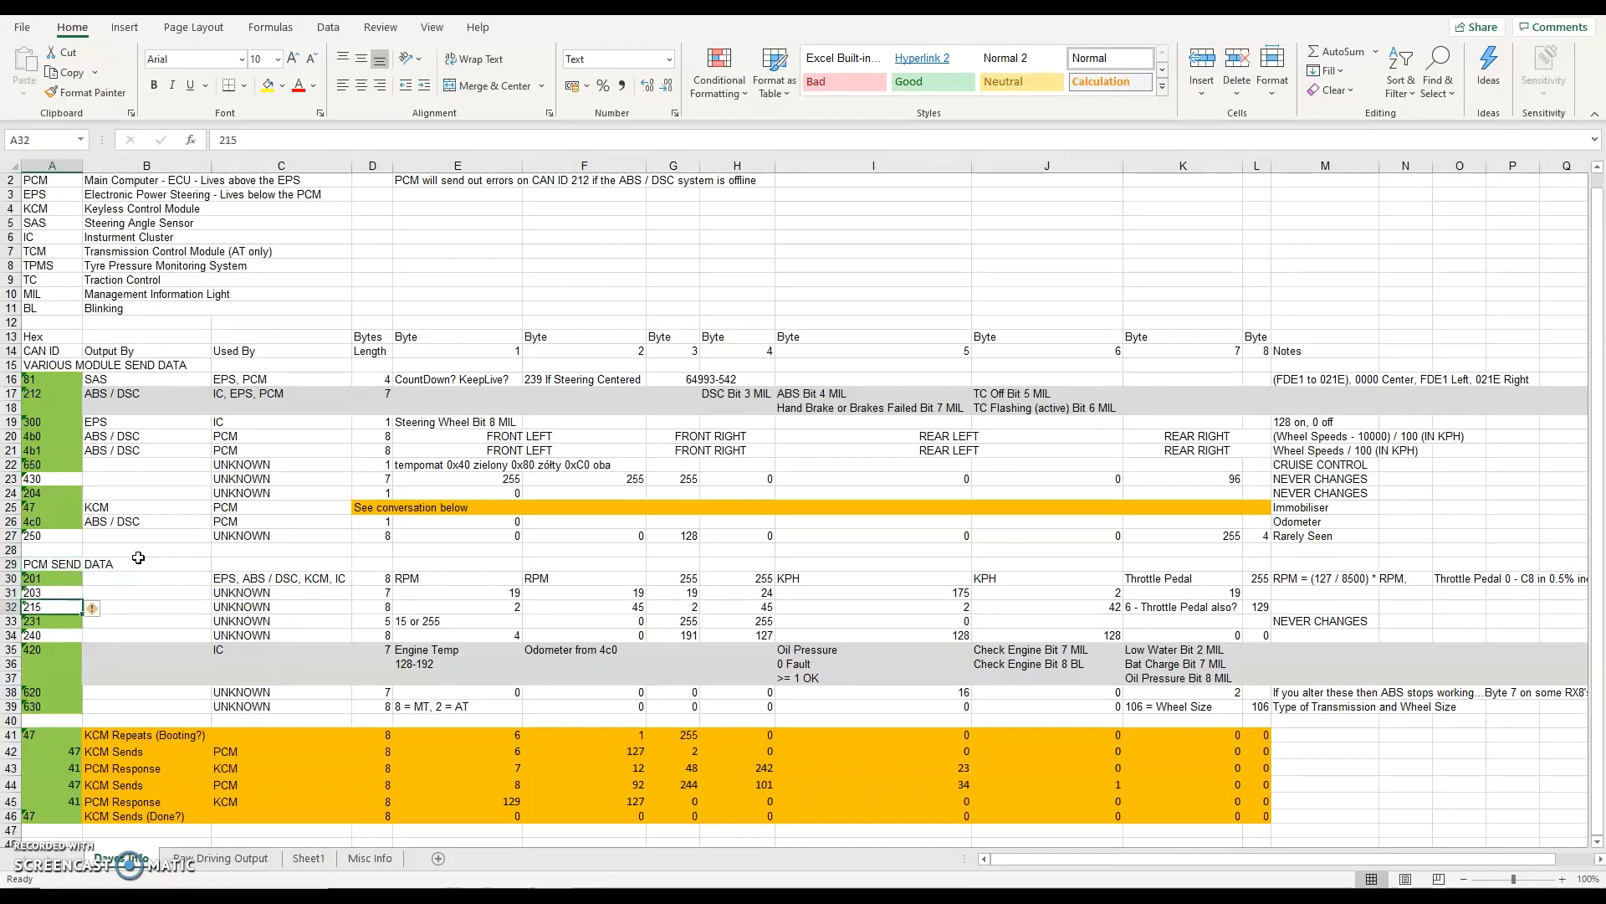
{"action": "key", "text": "Right"}
{"action": "key", "text": "Right"}
{"action": "key", "text": "Right"}
{"action": "key", "text": "Right"}
{"action": "key", "text": "Right"}
{"action": "key", "text": "Right"}
{"action": "key", "text": "Right"}
{"action": "key", "text": "Right"}
{"action": "key", "text": "Right"}
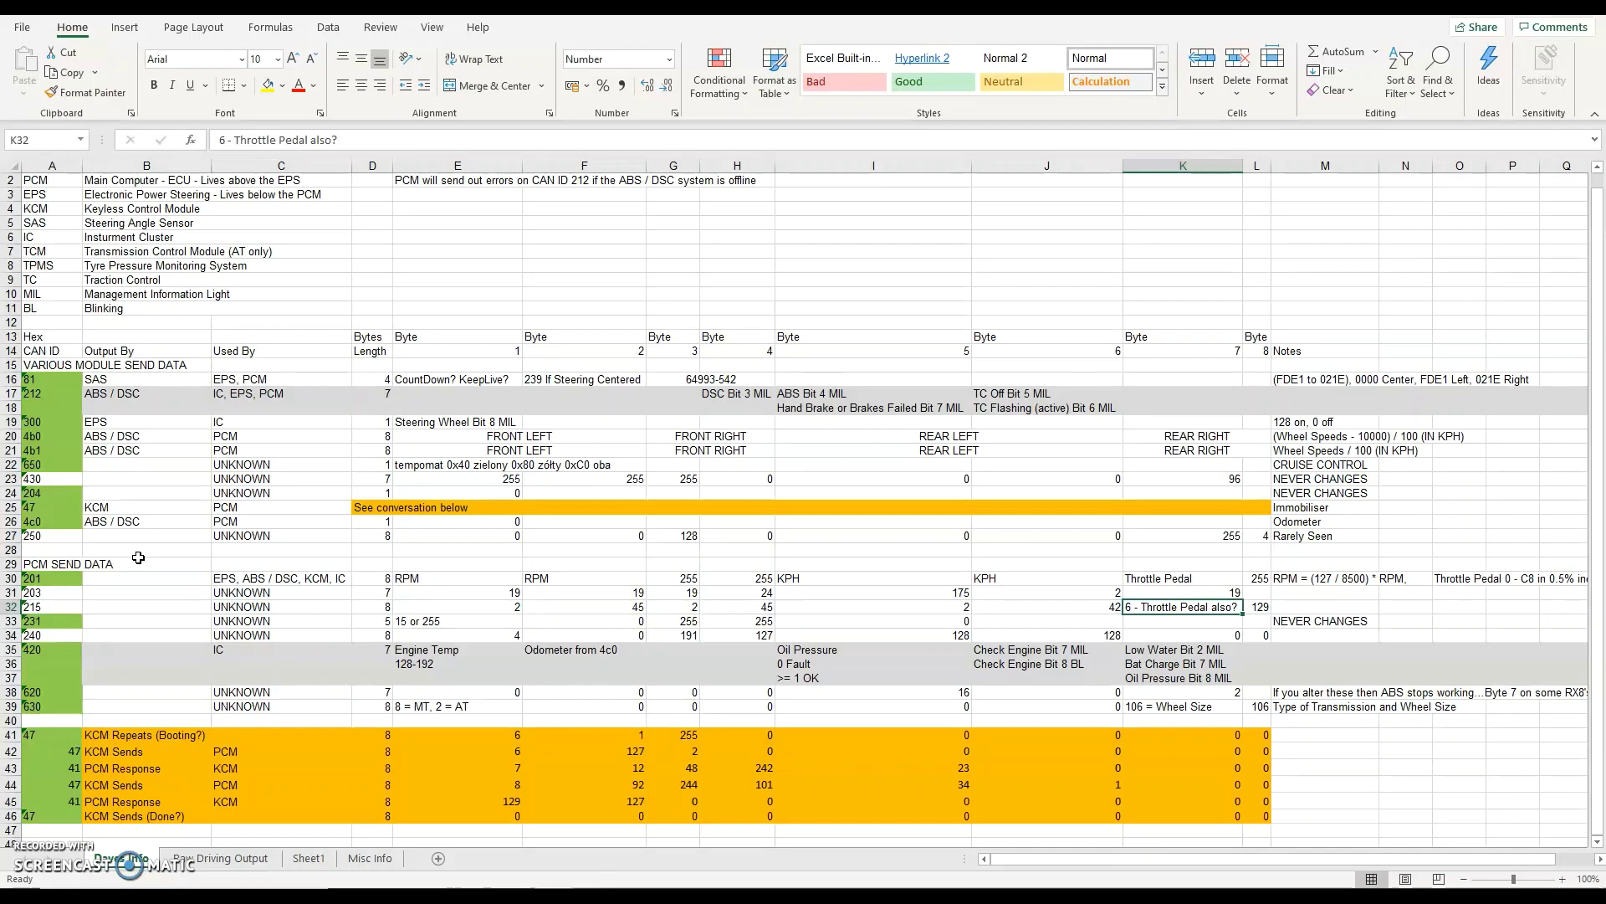
{"action": "key", "text": "Down"}
{"action": "key", "text": "Up"}
{"action": "key", "text": "Up"}
{"action": "key", "text": "Up"}
{"action": "key", "text": "Down"}
{"action": "key", "text": "Down"}
{"action": "key", "text": "Up"}
{"action": "key", "text": "Up"}
{"action": "key", "text": "Down"}
{"action": "key", "text": "Down"}
{"action": "key", "text": "Down"}
{"action": "key", "text": "Up"}
{"action": "key", "text": "Left"}
{"action": "key", "text": "Right"}
{"action": "key", "text": "Right"}
{"action": "key", "text": "Left"}
{"action": "key", "text": "Left"}
{"action": "key", "text": "Left"}
{"action": "key", "text": "Left"}
{"action": "key", "text": "Left"}
{"action": "key", "text": "Left"}
{"action": "key", "text": "Left"}
{"action": "key", "text": "Left"}
{"action": "key", "text": "Down"}
{"action": "key", "text": "Left"}
{"action": "key", "text": "Left"}
{"action": "key", "text": "Left"}
{"action": "key", "text": "Right"}
{"action": "key", "text": "Right"}
{"action": "key", "text": "Right"}
{"action": "key", "text": "Right"}
{"action": "key", "text": "Right"}
{"action": "key", "text": "Right"}
{"action": "key", "text": "Right"}
{"action": "key", "text": "Right"}
{"action": "key", "text": "Right"}
{"action": "key", "text": "Right"}
{"action": "key", "text": "Right"}
{"action": "key", "text": "Right"}
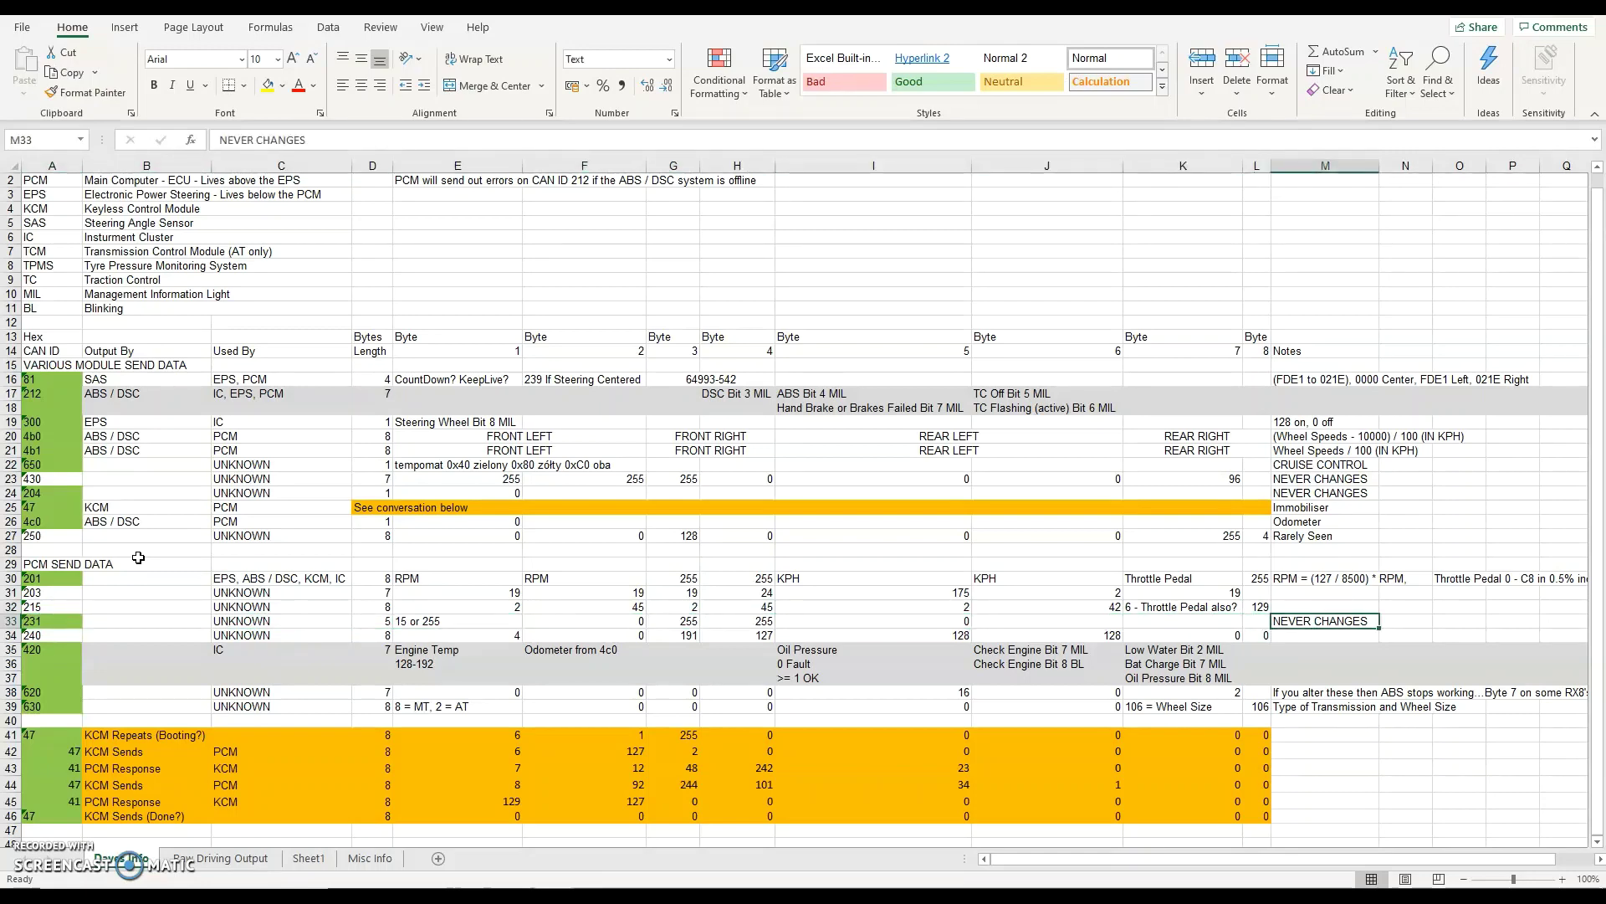
{"action": "key", "text": "Left"}
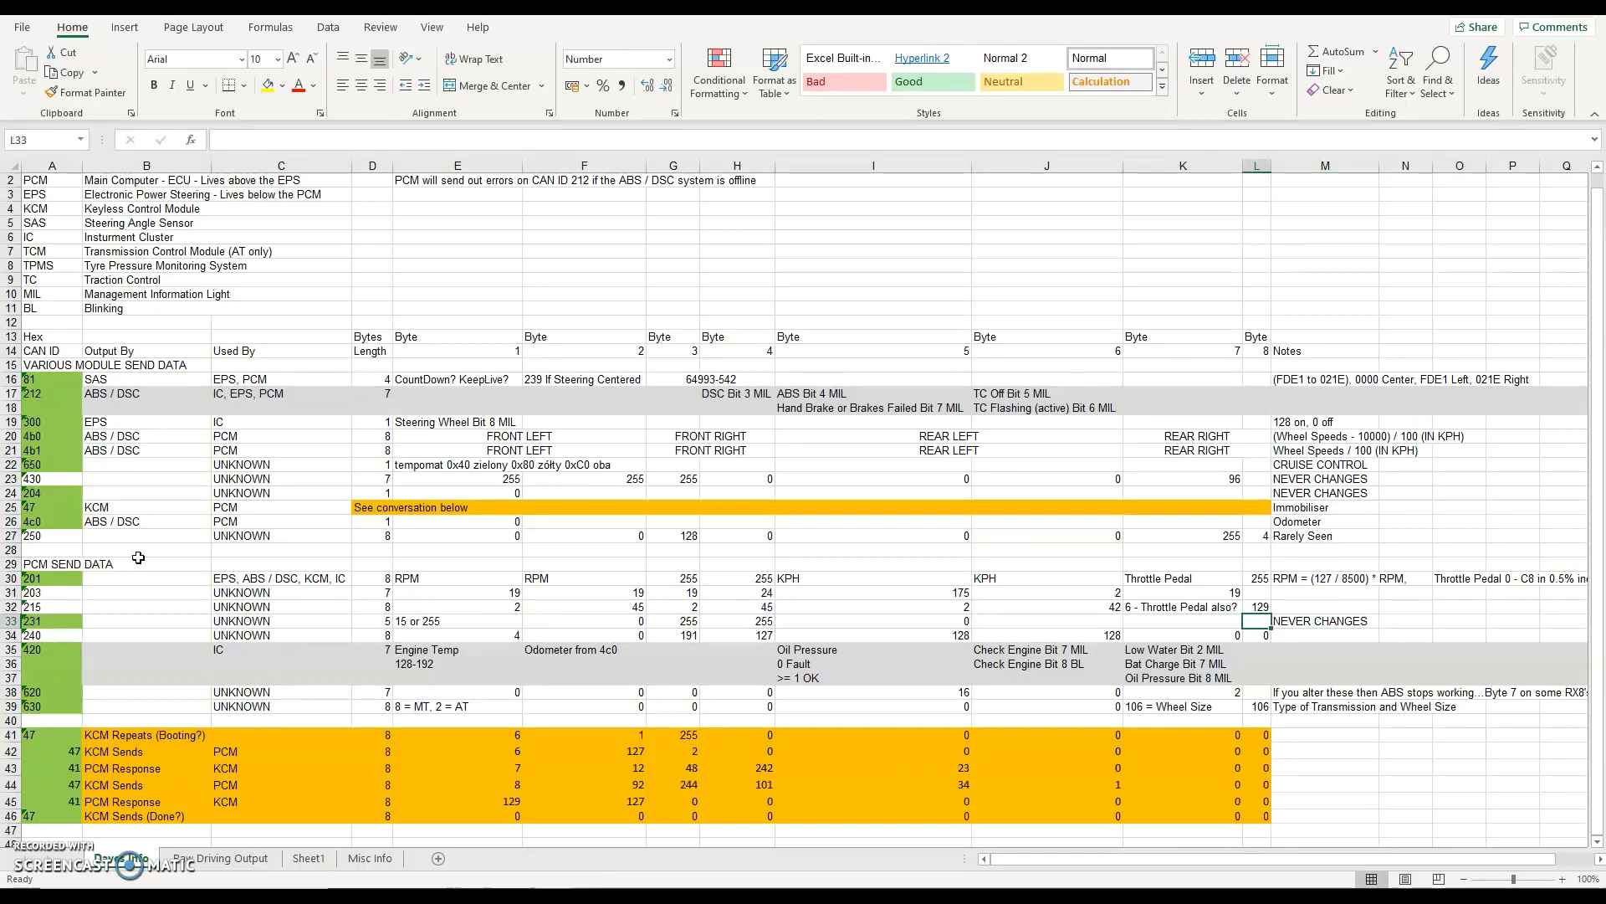
{"action": "key", "text": "Down"}
{"action": "key", "text": "Left"}
{"action": "key", "text": "Left"}
{"action": "key", "text": "Left"}
{"action": "key", "text": "Left"}
{"action": "key", "text": "Left"}
{"action": "key", "text": "Left"}
{"action": "key", "text": "Left"}
{"action": "key", "text": "Left"}
{"action": "key", "text": "Left"}
{"action": "key", "text": "Left"}
{"action": "key", "text": "Left"}
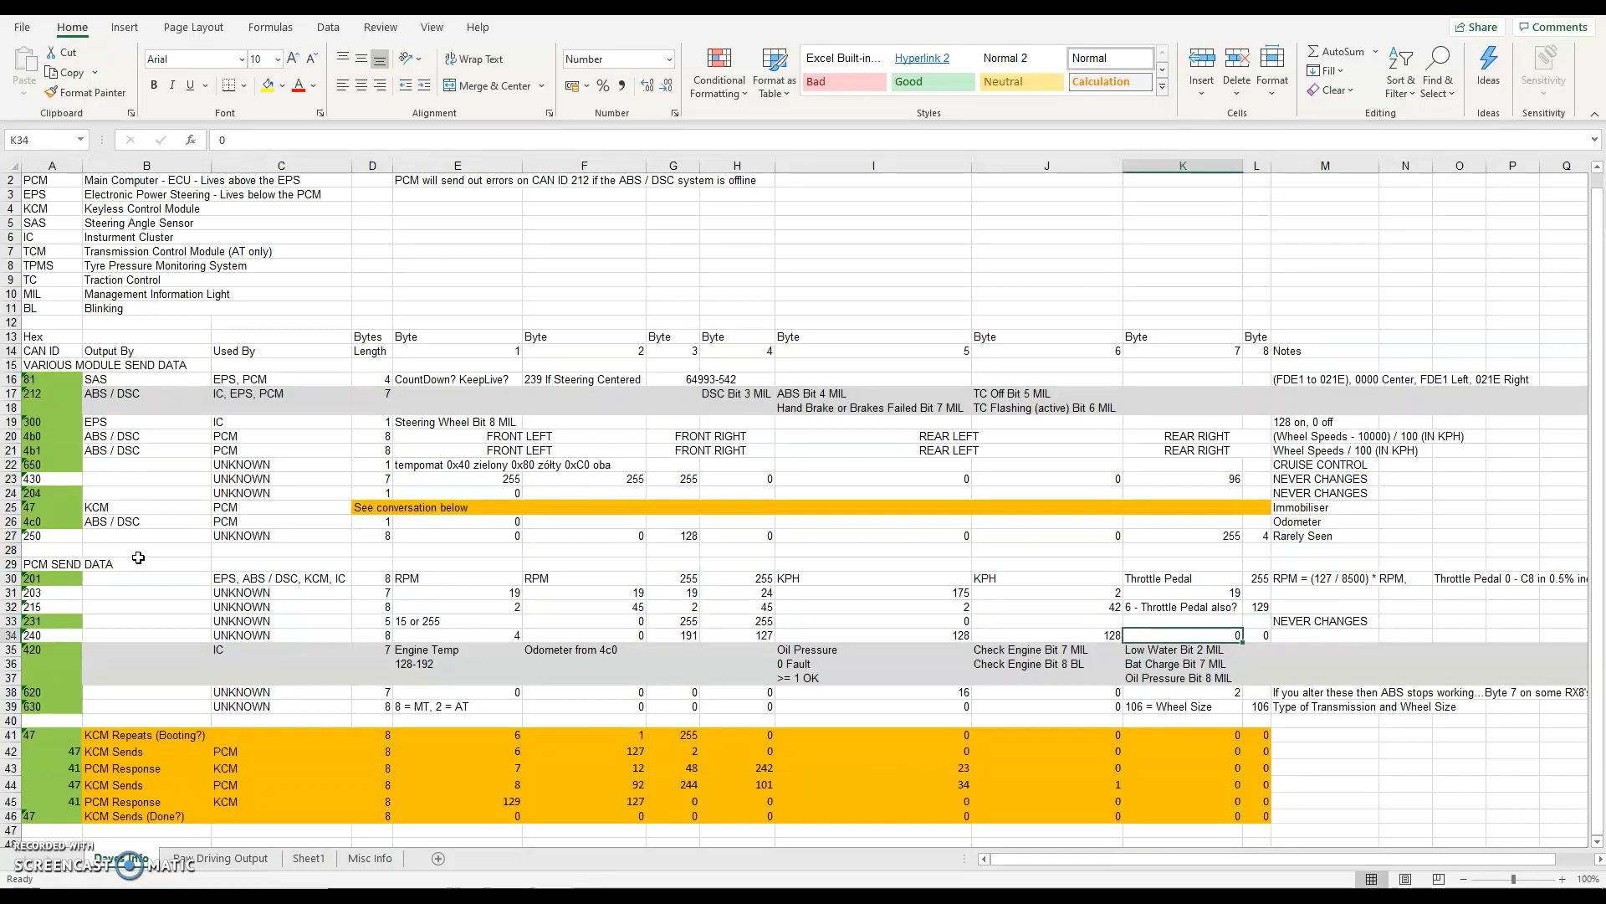
{"action": "key", "text": "Right"}
{"action": "key", "text": "Right"}
{"action": "key", "text": "Right"}
{"action": "key", "text": "Right"}
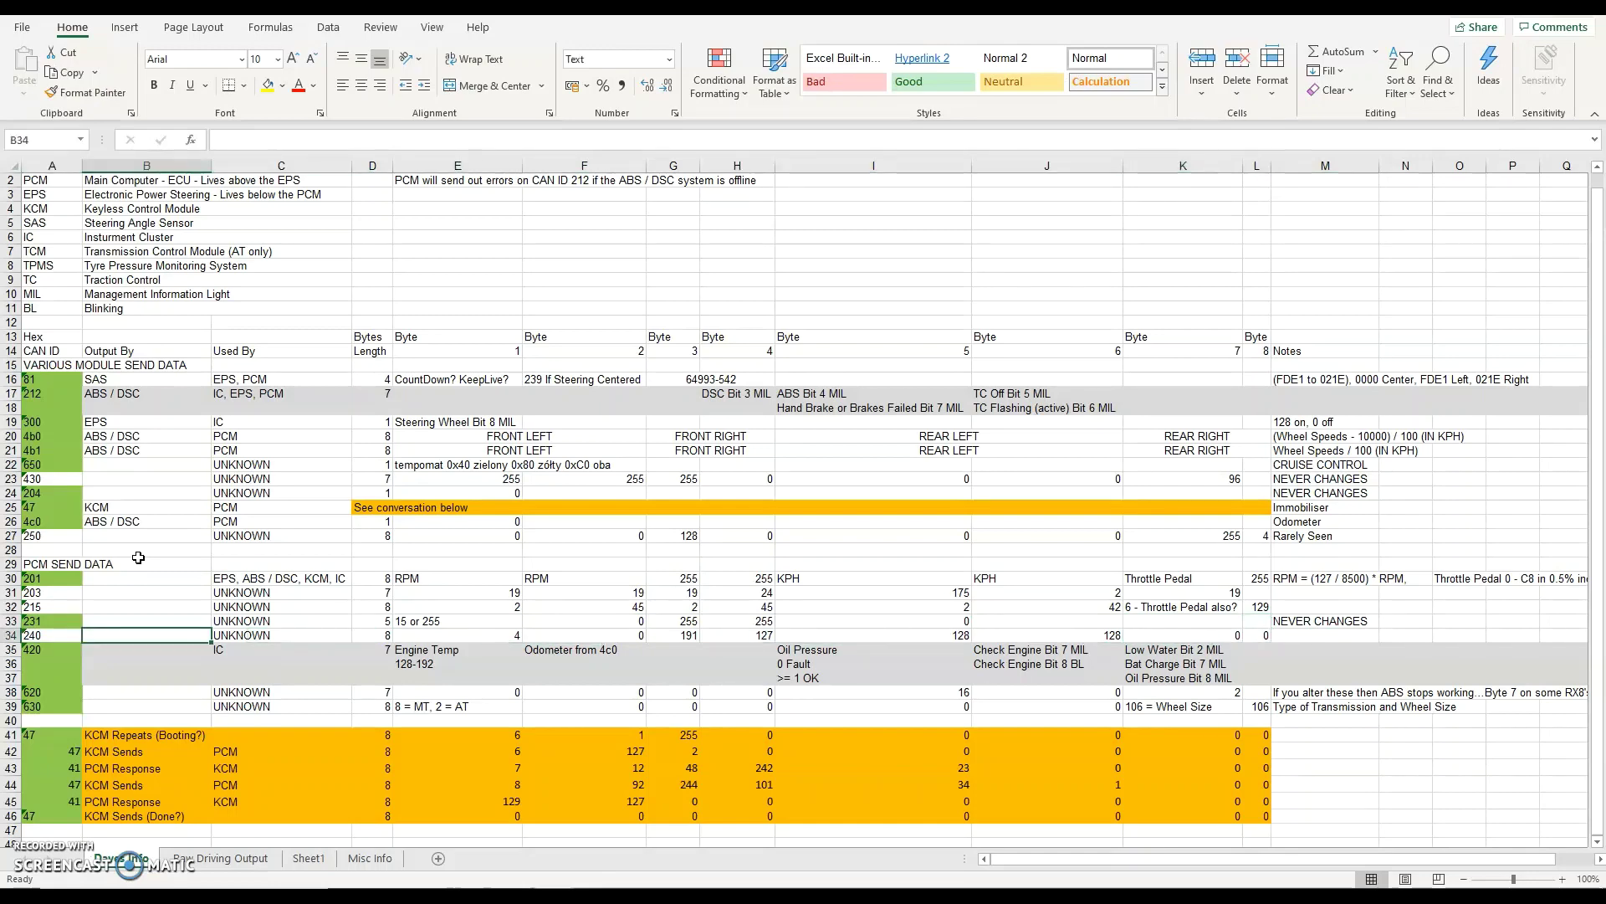
{"action": "key", "text": "Right"}
{"action": "key", "text": "Right"}
{"action": "key", "text": "Right"}
{"action": "key", "text": "Right"}
{"action": "key", "text": "Right"}
{"action": "key", "text": "Right"}
{"action": "key", "text": "Right"}
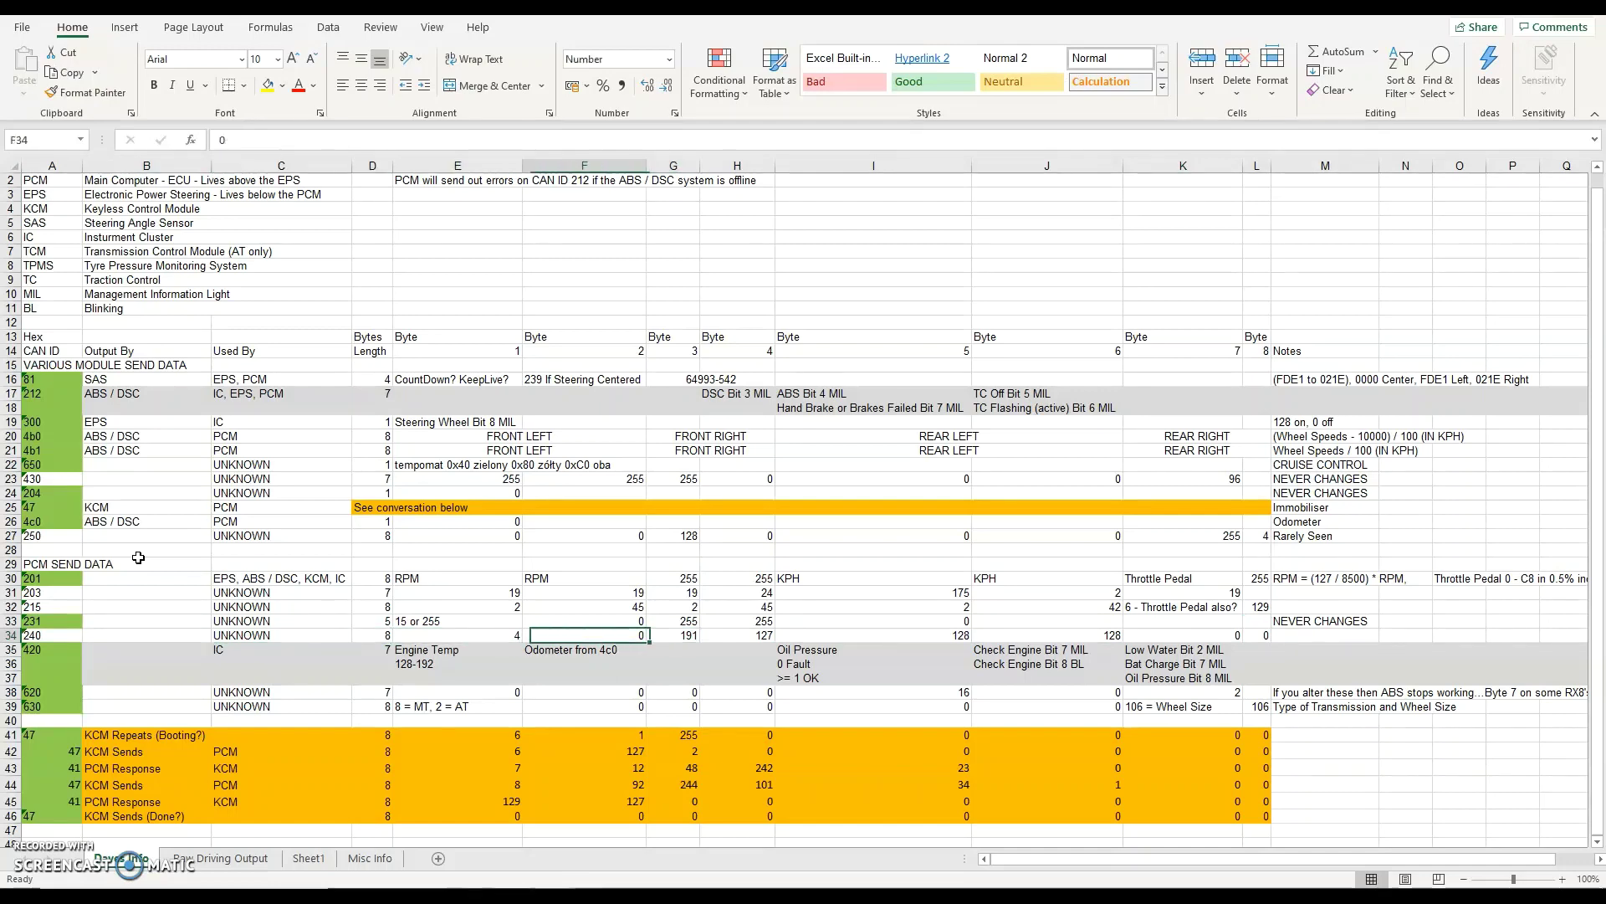
{"action": "key", "text": "Left"}
{"action": "key", "text": "Left"}
{"action": "key", "text": "Left"}
{"action": "key", "text": "Left"}
{"action": "key", "text": "Left"}
{"action": "key", "text": "Left"}
{"action": "key", "text": "Left"}
{"action": "key", "text": "Left"}
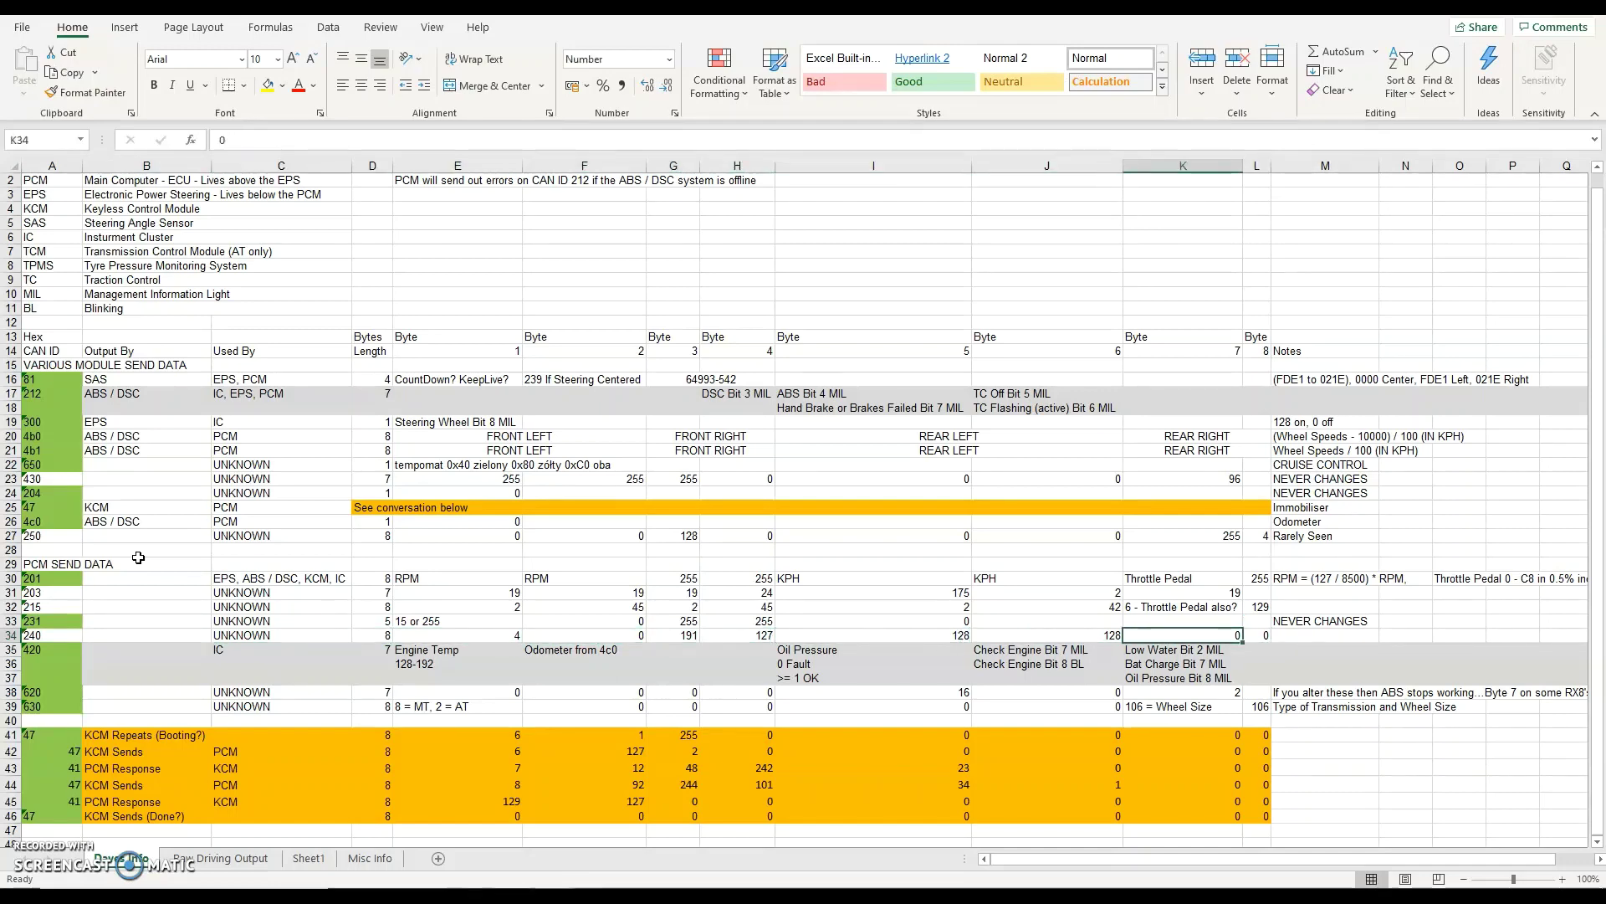
{"action": "key", "text": "Left"}
{"action": "key", "text": "Left"}
{"action": "key", "text": "Left"}
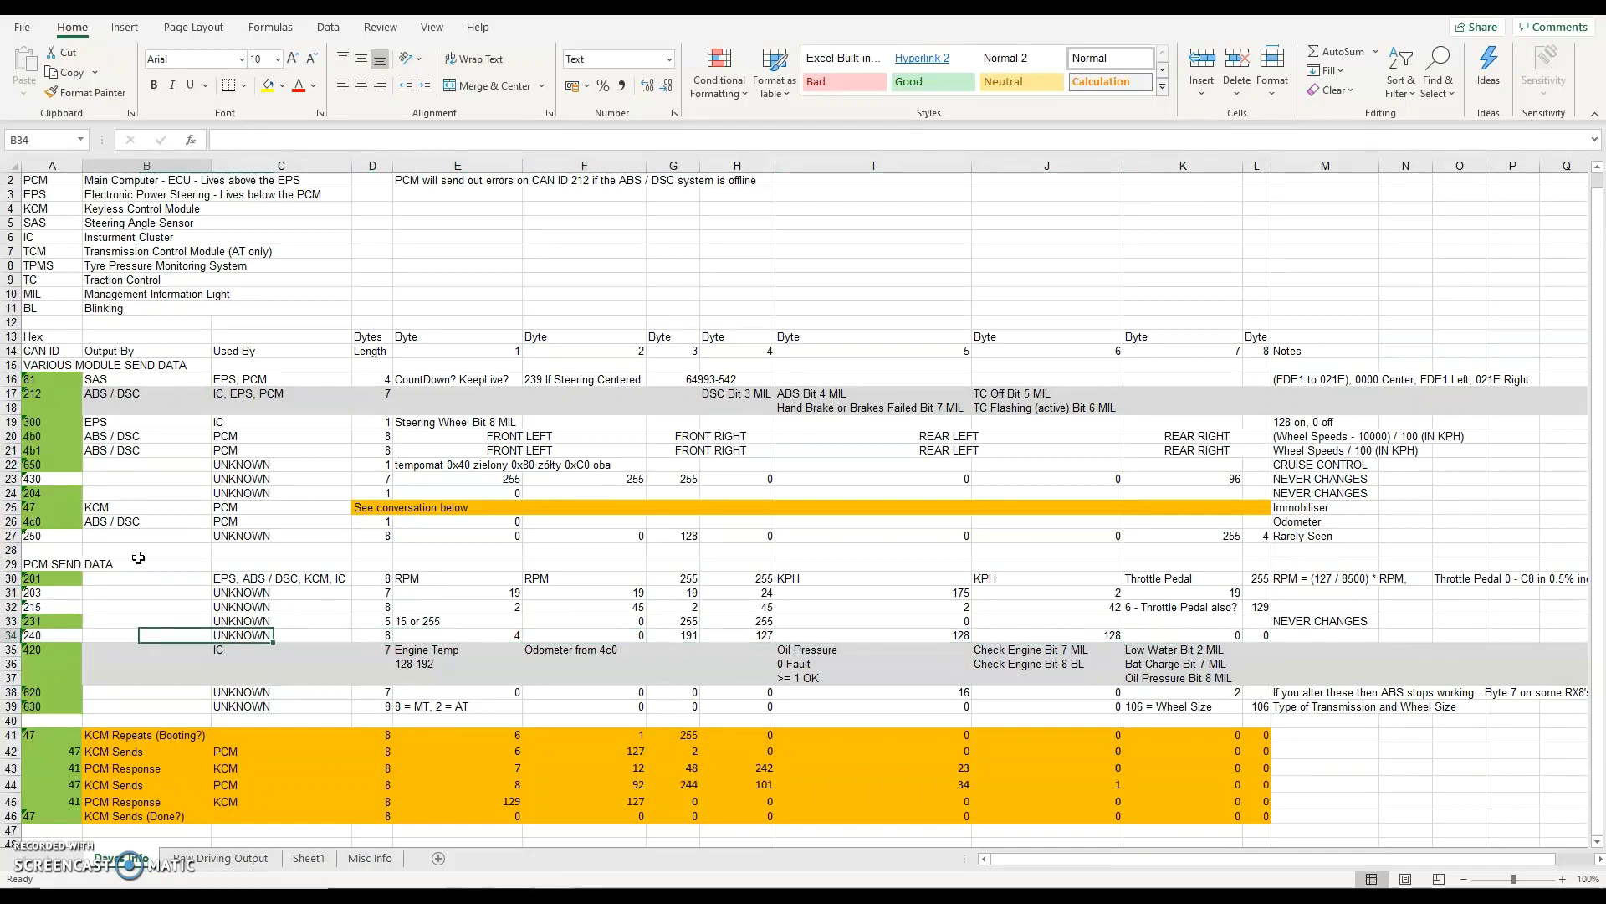
{"action": "key", "text": "Right"}
{"action": "key", "text": "Right"}
{"action": "key", "text": "Right"}
{"action": "key", "text": "Right"}
{"action": "key", "text": "Right"}
{"action": "key", "text": "Right"}
{"action": "key", "text": "Right"}
{"action": "key", "text": "Right"}
{"action": "key", "text": "Right"}
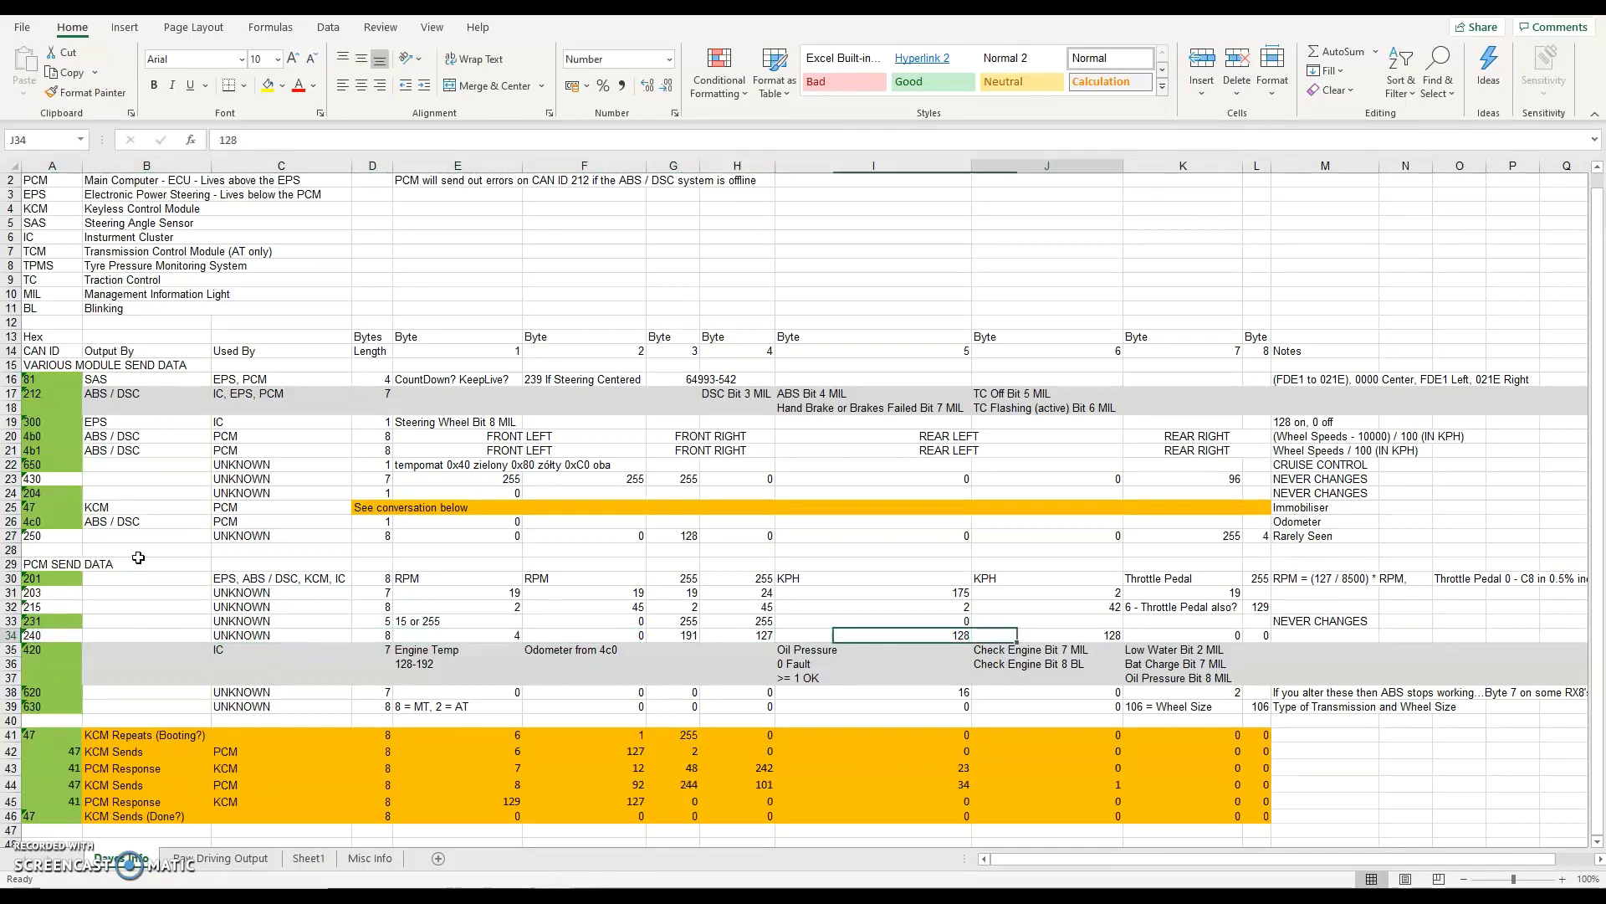
{"action": "key", "text": "Down"}
{"action": "key", "text": "Left"}
{"action": "key", "text": "Left"}
{"action": "key", "text": "Left"}
{"action": "key", "text": "Left"}
{"action": "key", "text": "Left"}
{"action": "key", "text": "Left"}
{"action": "key", "text": "Left"}
{"action": "key", "text": "Left"}
{"action": "key", "text": "Left"}
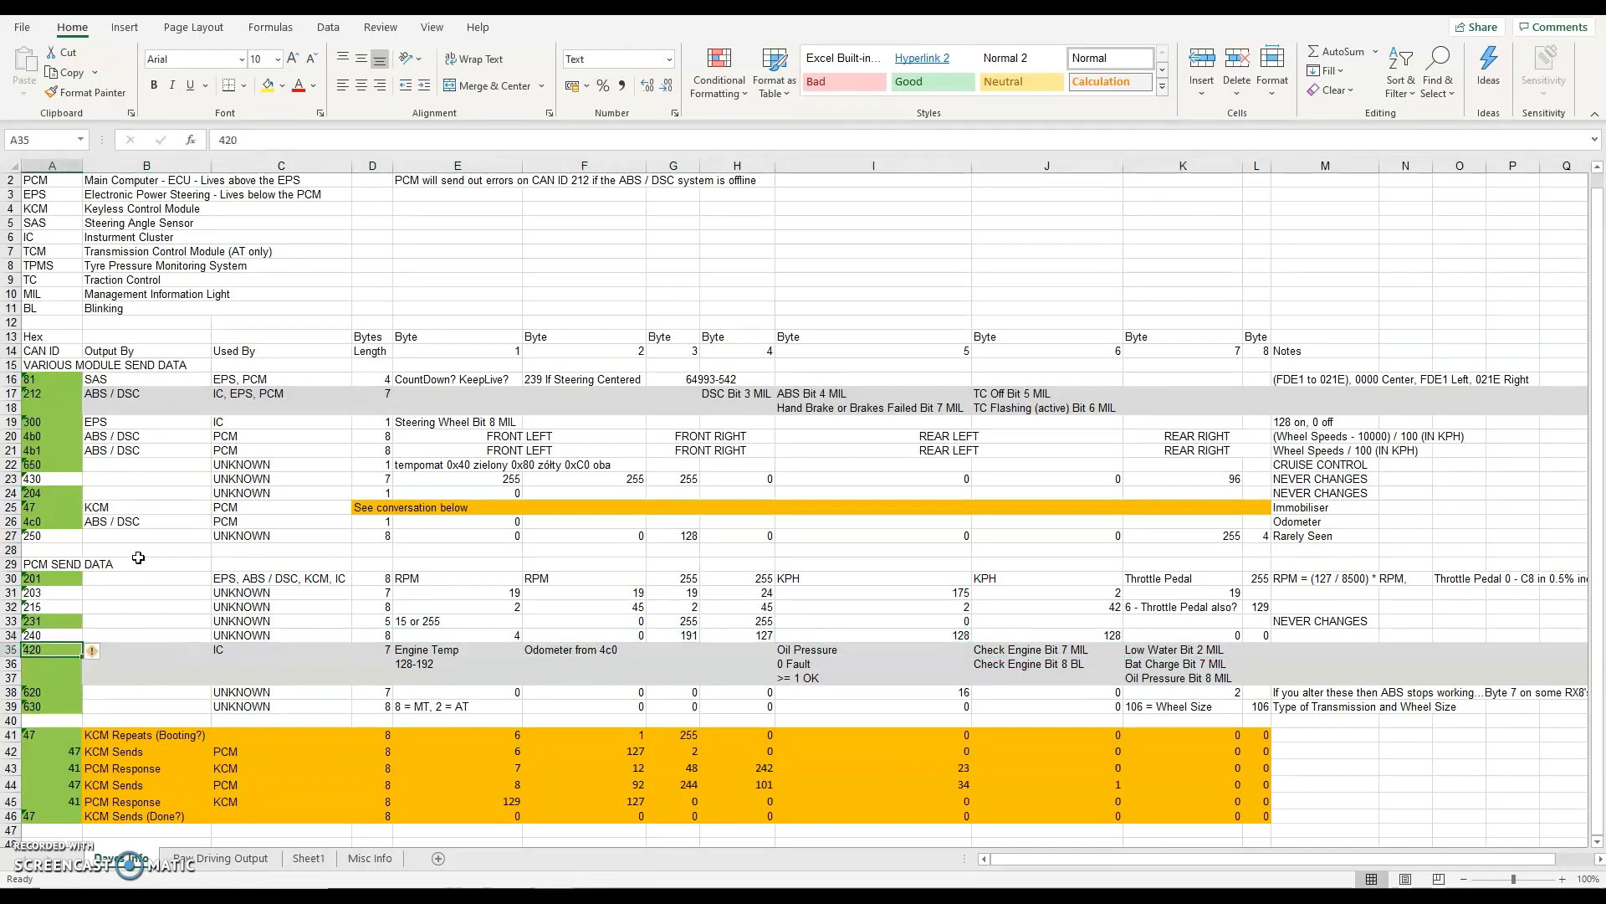
{"action": "key", "text": "Right"}
{"action": "key", "text": "Right"}
{"action": "key", "text": "Right"}
{"action": "key", "text": "Left"}
{"action": "key", "text": "Right"}
{"action": "key", "text": "Right"}
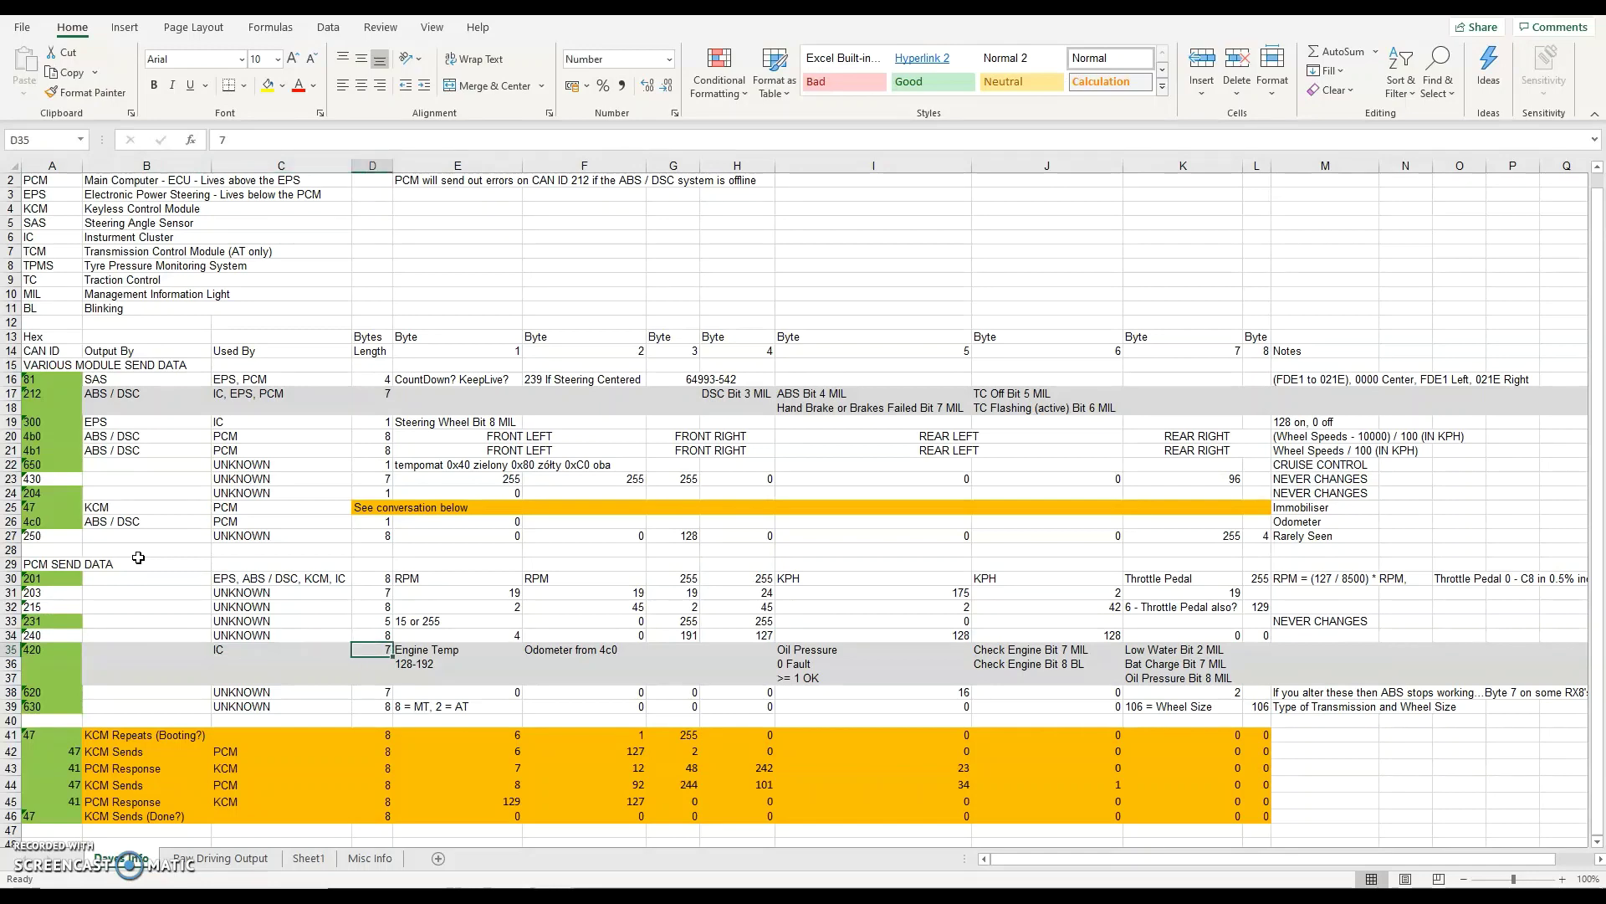
{"action": "key", "text": "Right"}
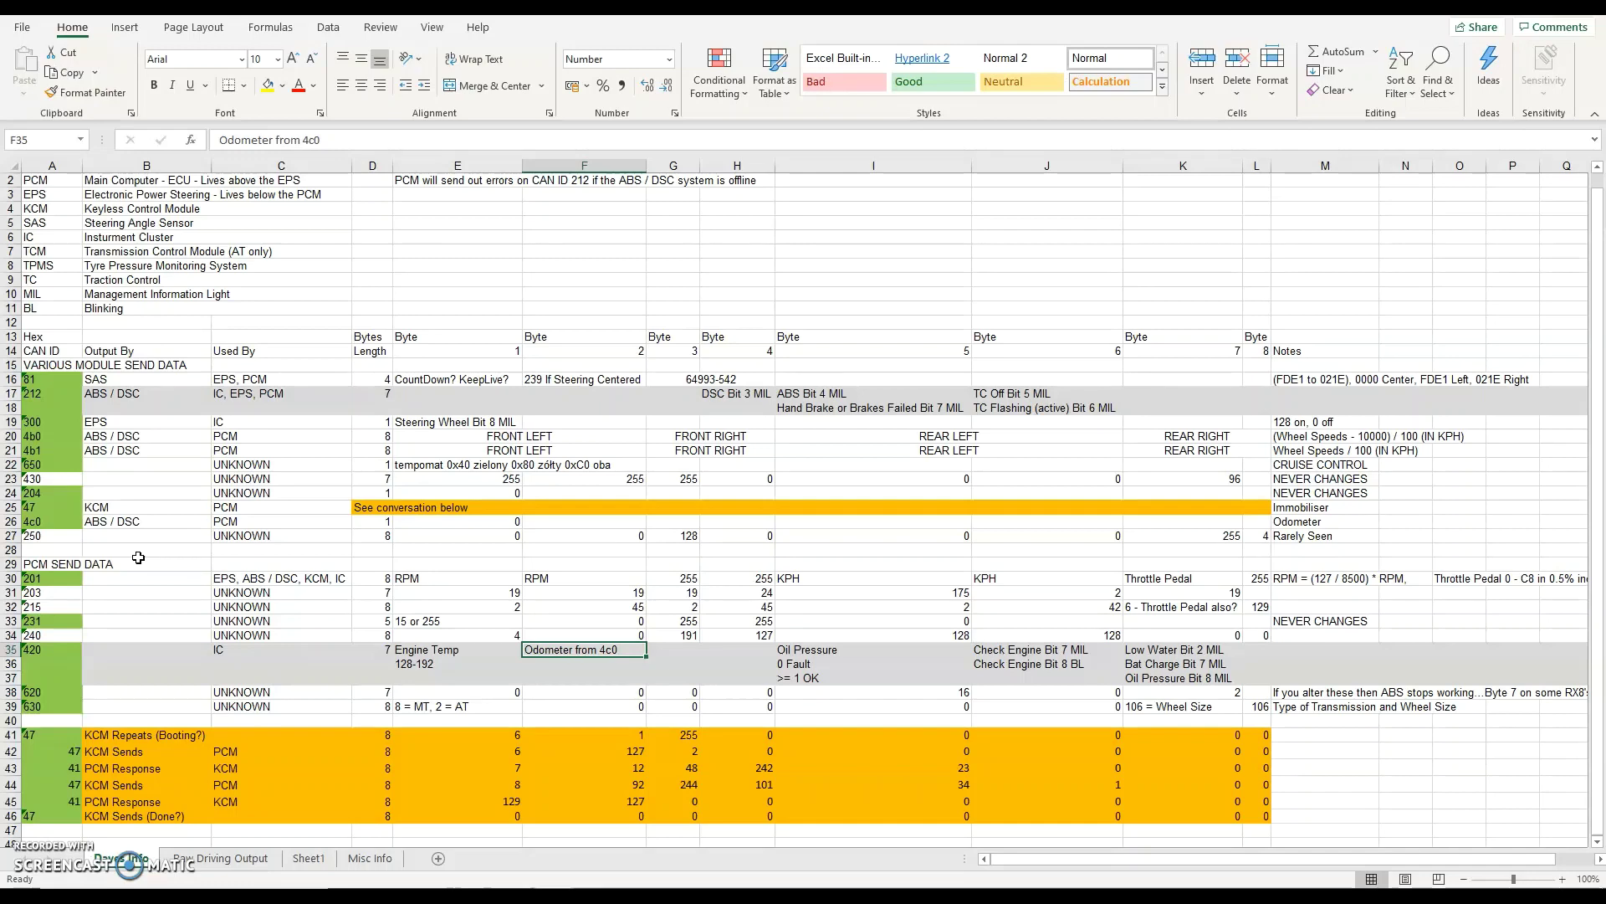
{"action": "key", "text": "Right"}
{"action": "key", "text": "Right"}
{"action": "key", "text": "Right"}
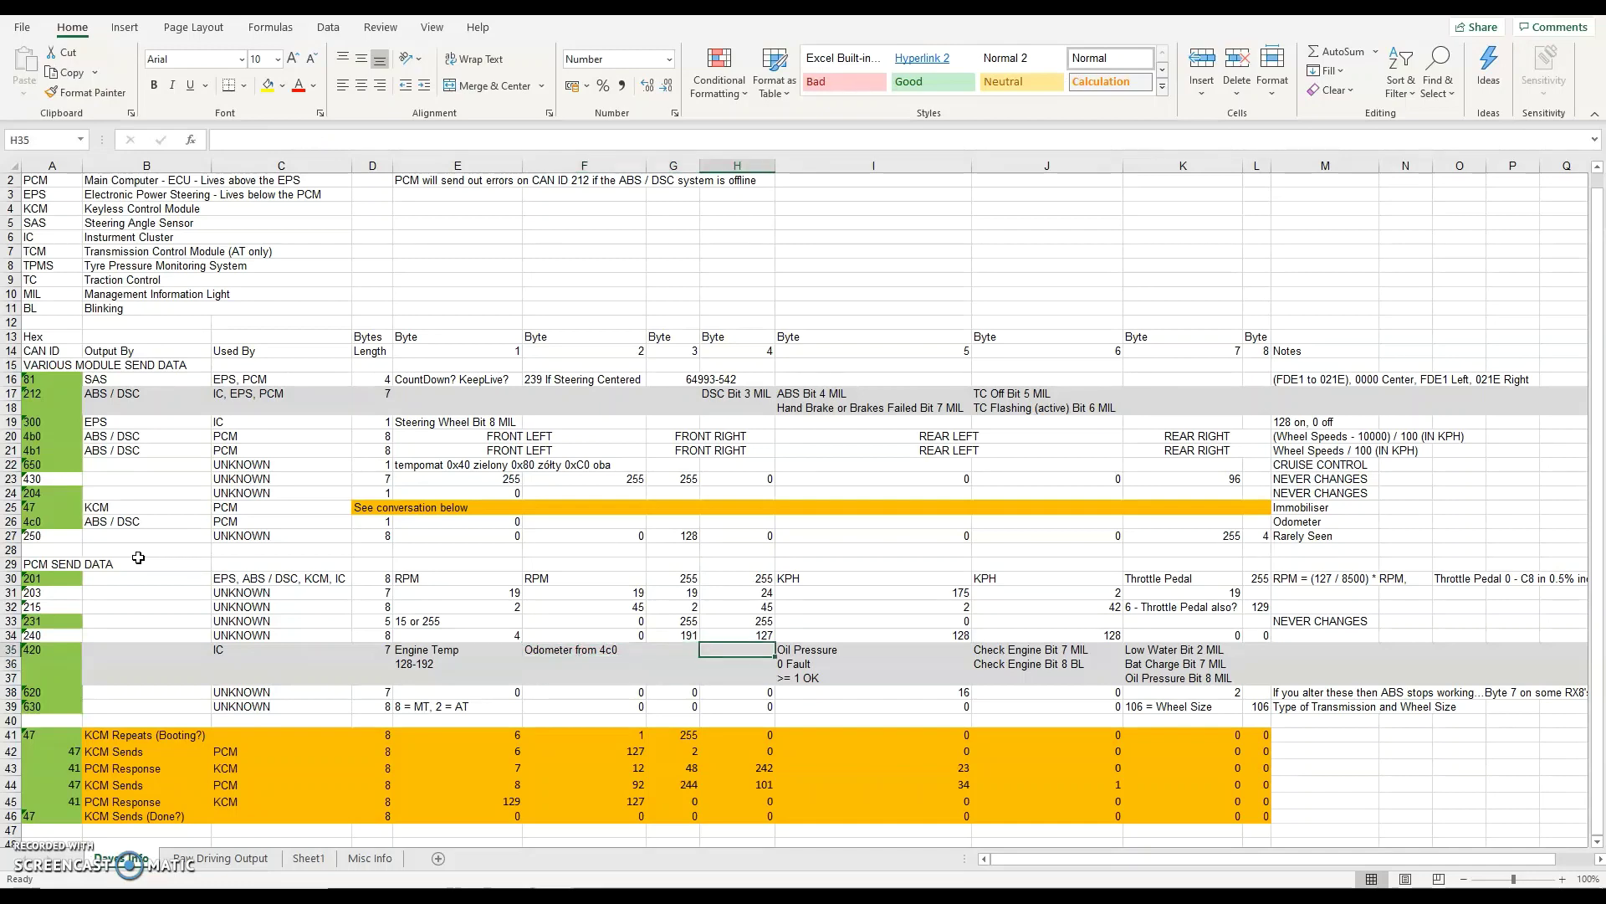
{"action": "key", "text": "Right"}
{"action": "key", "text": "Down"}
{"action": "key", "text": "Down"}
{"action": "key", "text": "Up"}
{"action": "key", "text": "Up"}
{"action": "key", "text": "Right"}
{"action": "key", "text": "Down"}
{"action": "key", "text": "Down"}
{"action": "key", "text": "Left"}
{"action": "key", "text": "Left"}
{"action": "key", "text": "Left"}
{"action": "key", "text": "Left"}
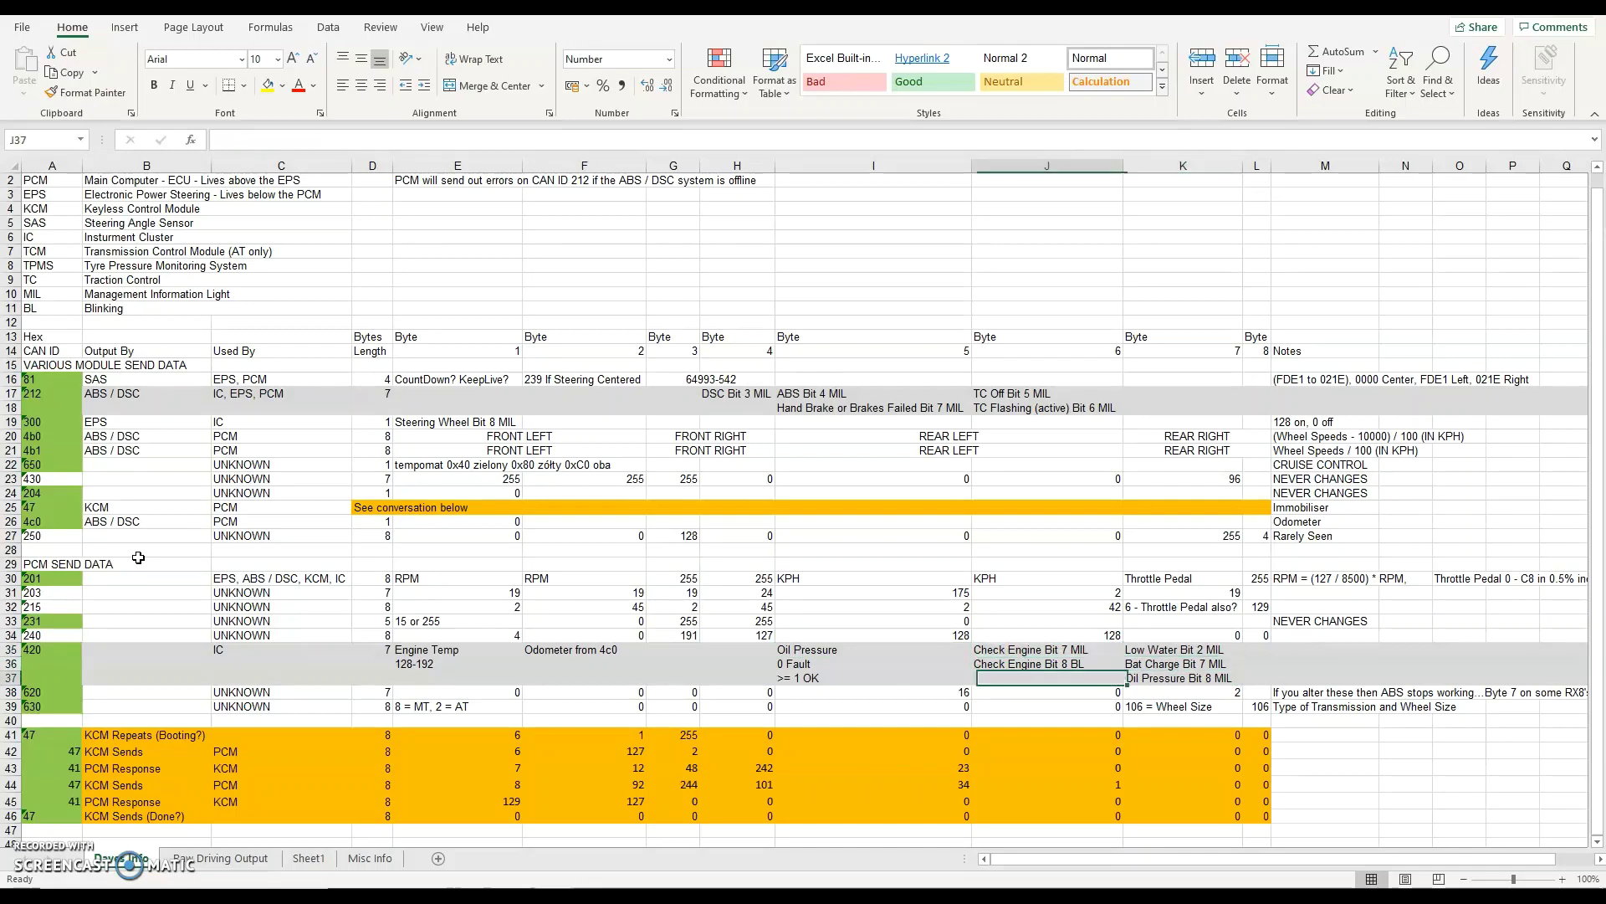
{"action": "key", "text": "Up"}
{"action": "key", "text": "Up"}
{"action": "key", "text": "Left"}
{"action": "key", "text": "Left"}
{"action": "key", "text": "Left"}
{"action": "key", "text": "Left"}
{"action": "key", "text": "Left"}
{"action": "key", "text": "Left"}
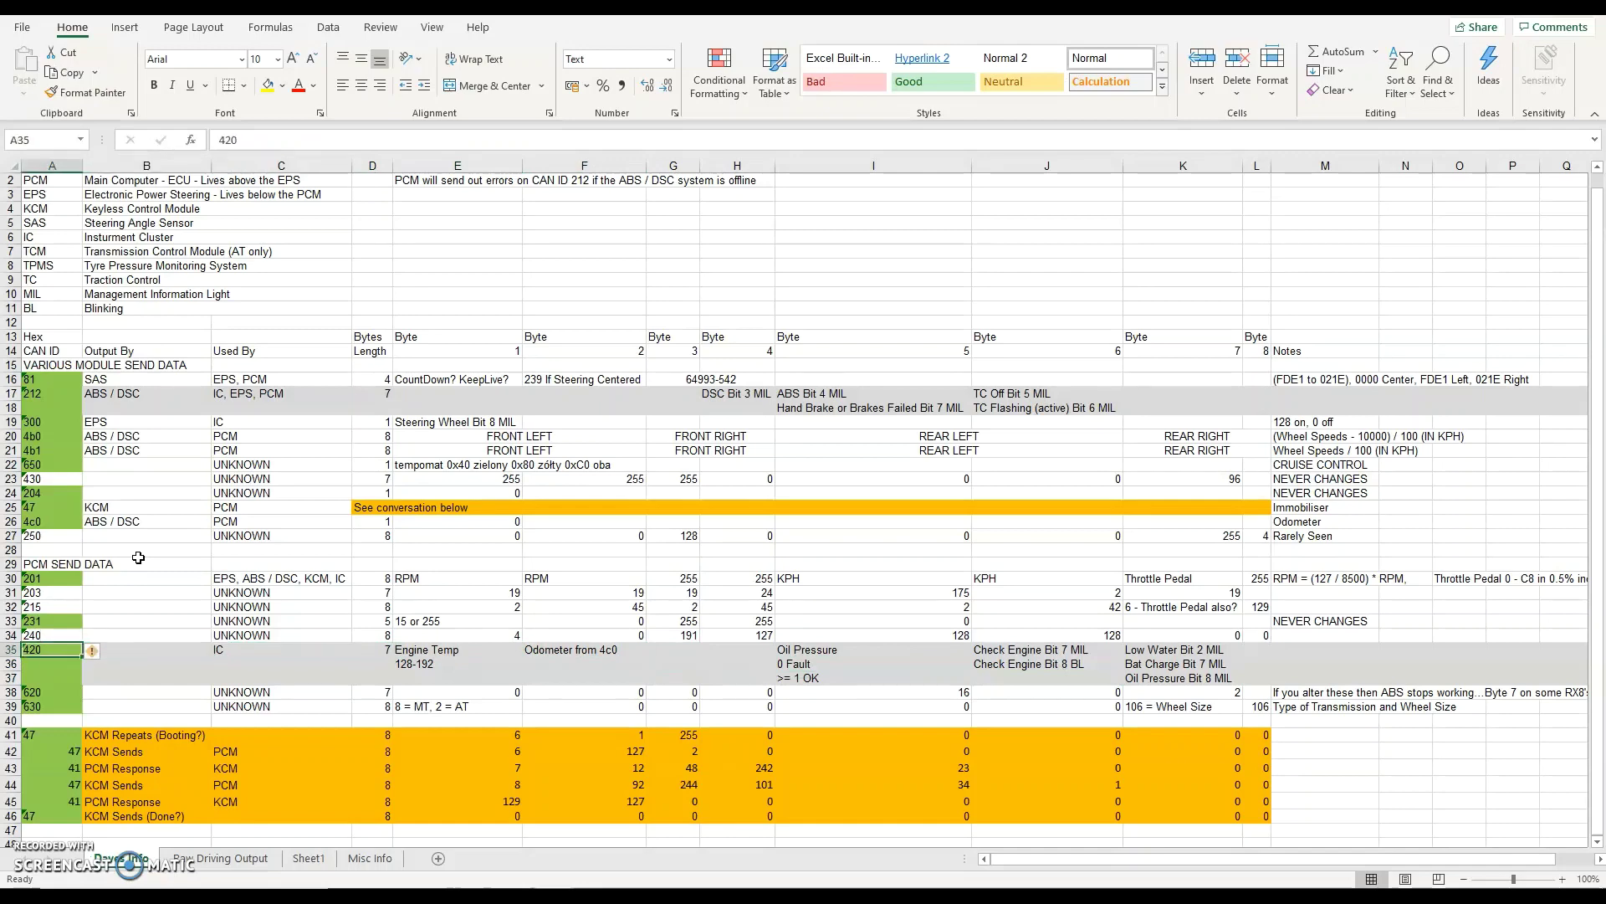
{"action": "key", "text": "Right"}
{"action": "key", "text": "Right"}
{"action": "key", "text": "Right"}
{"action": "key", "text": "Right"}
{"action": "key", "text": "Right"}
{"action": "key", "text": "Right"}
{"action": "key", "text": "Right"}
{"action": "key", "text": "Right"}
{"action": "key", "text": "Right"}
{"action": "key", "text": "Right"}
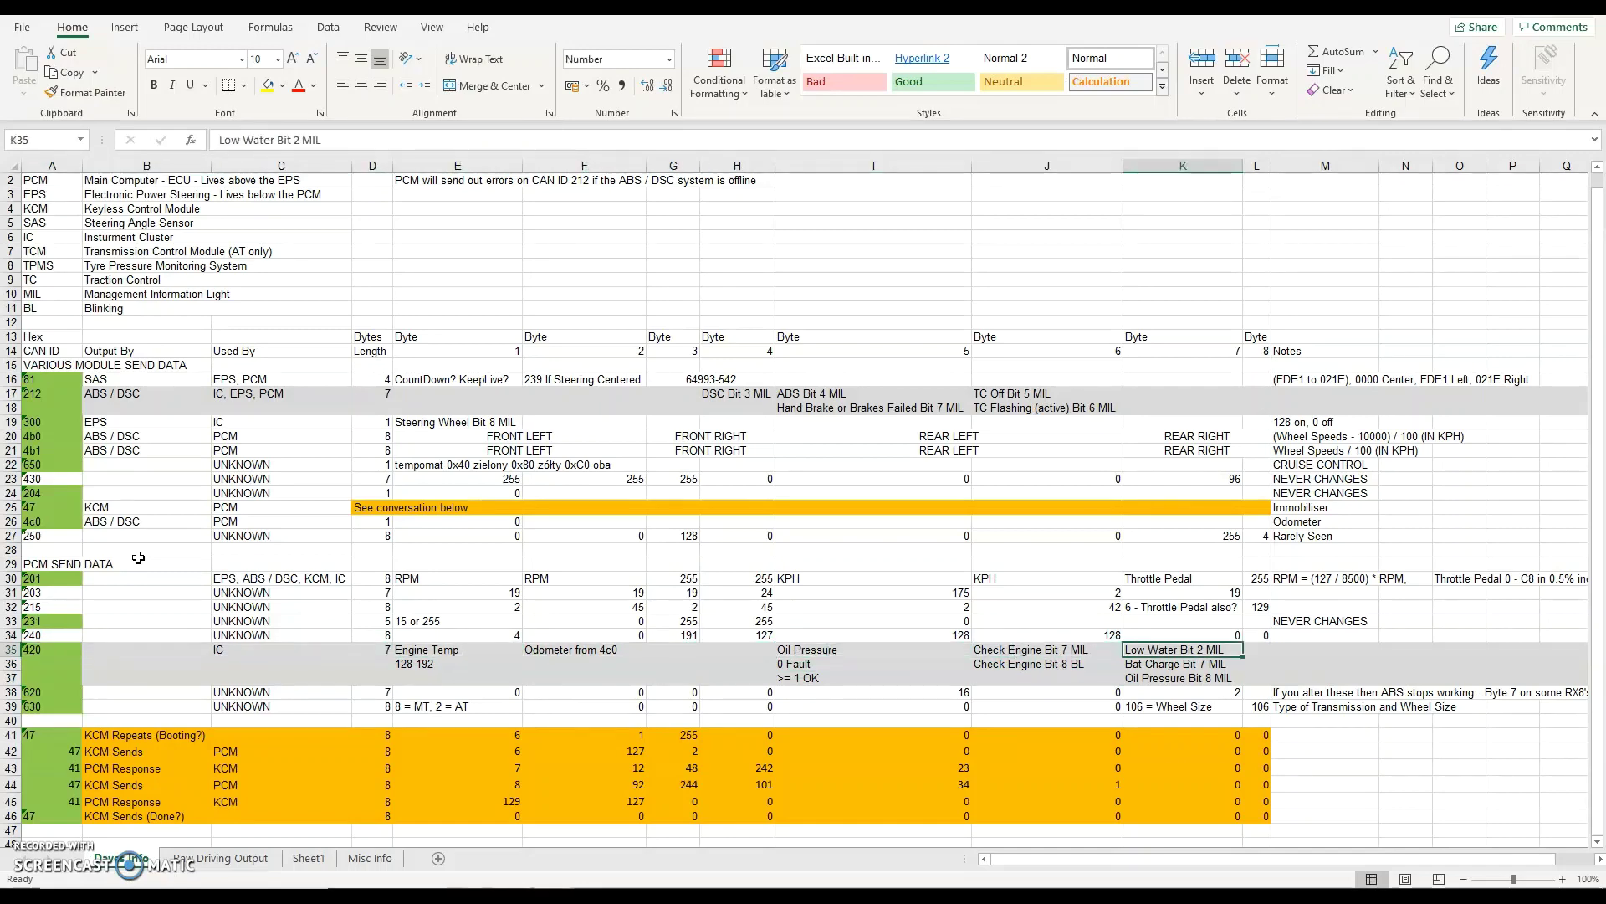
{"action": "key", "text": "Left"}
{"action": "key", "text": "Left"}
{"action": "key", "text": "Left"}
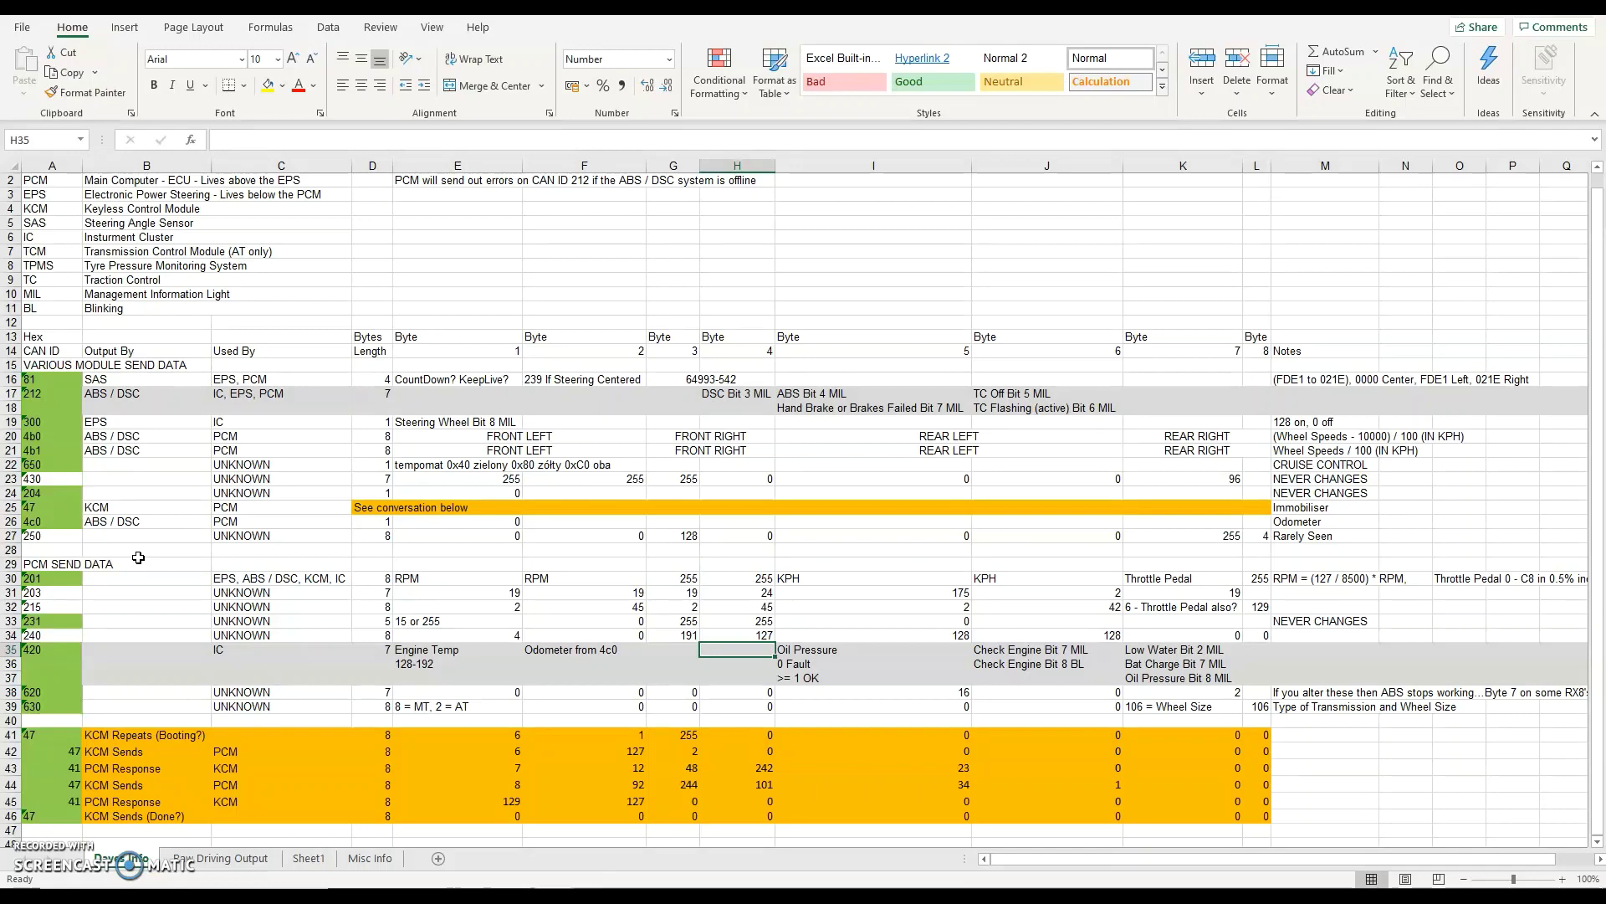
{"action": "key", "text": "Down"}
{"action": "key", "text": "Left"}
{"action": "key", "text": "Left"}
{"action": "key", "text": "Left"}
{"action": "key", "text": "Left"}
{"action": "key", "text": "Left"}
{"action": "key", "text": "Left"}
{"action": "key", "text": "Left"}
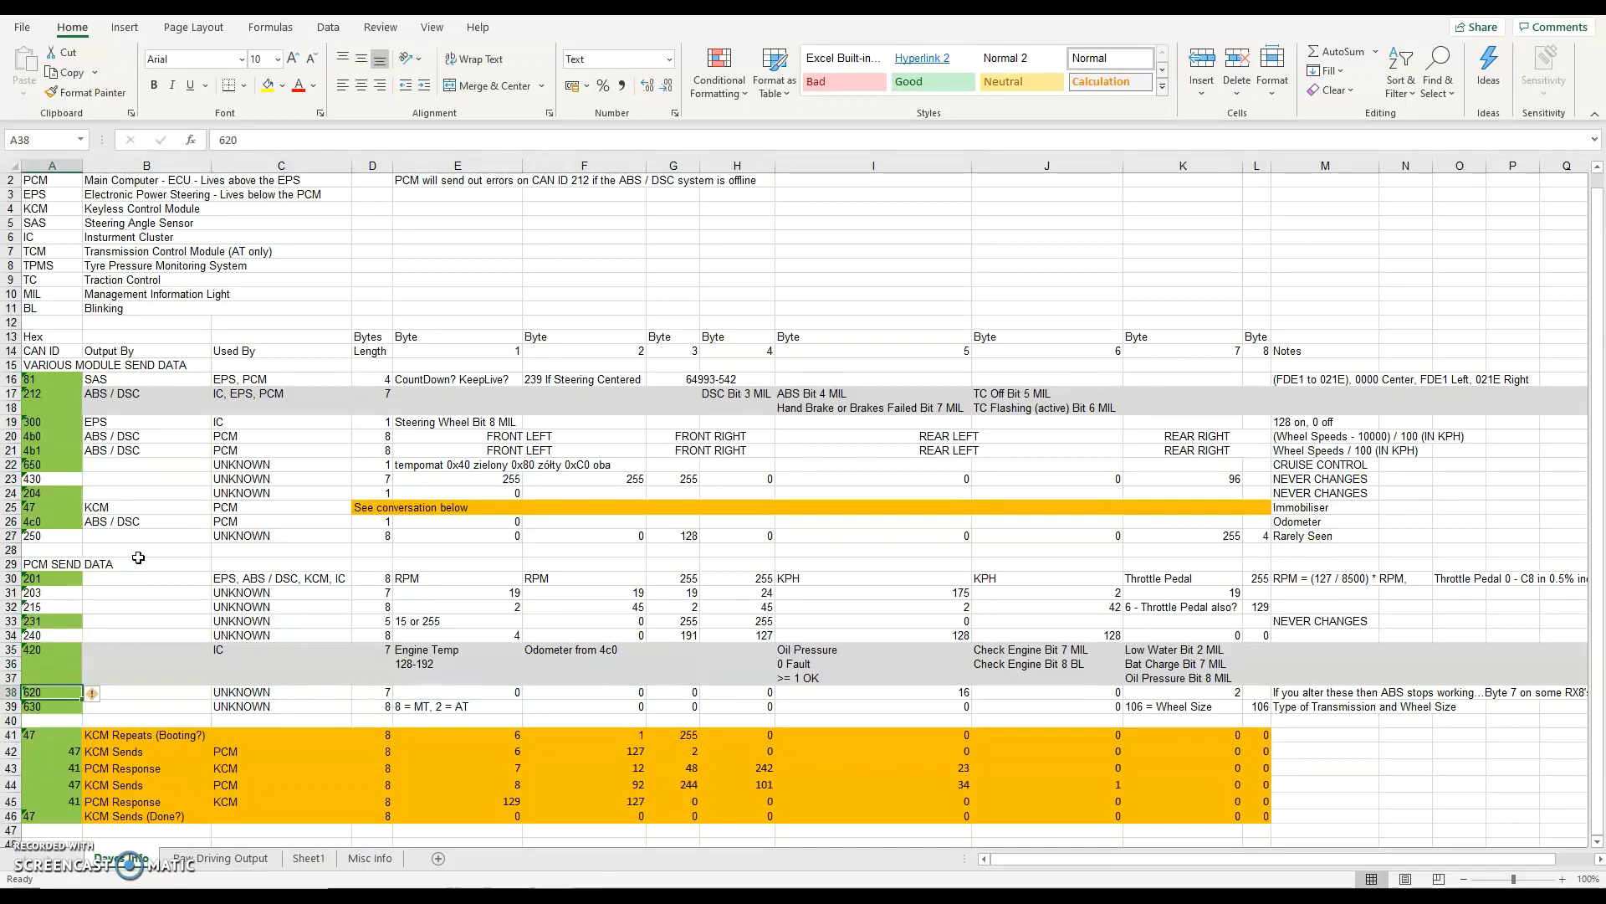
{"action": "key", "text": "Right"}
{"action": "key", "text": "Right"}
{"action": "key", "text": "Right"}
{"action": "key", "text": "Right"}
{"action": "key", "text": "Right"}
{"action": "key", "text": "Right"}
{"action": "key", "text": "Right"}
{"action": "key", "text": "Right"}
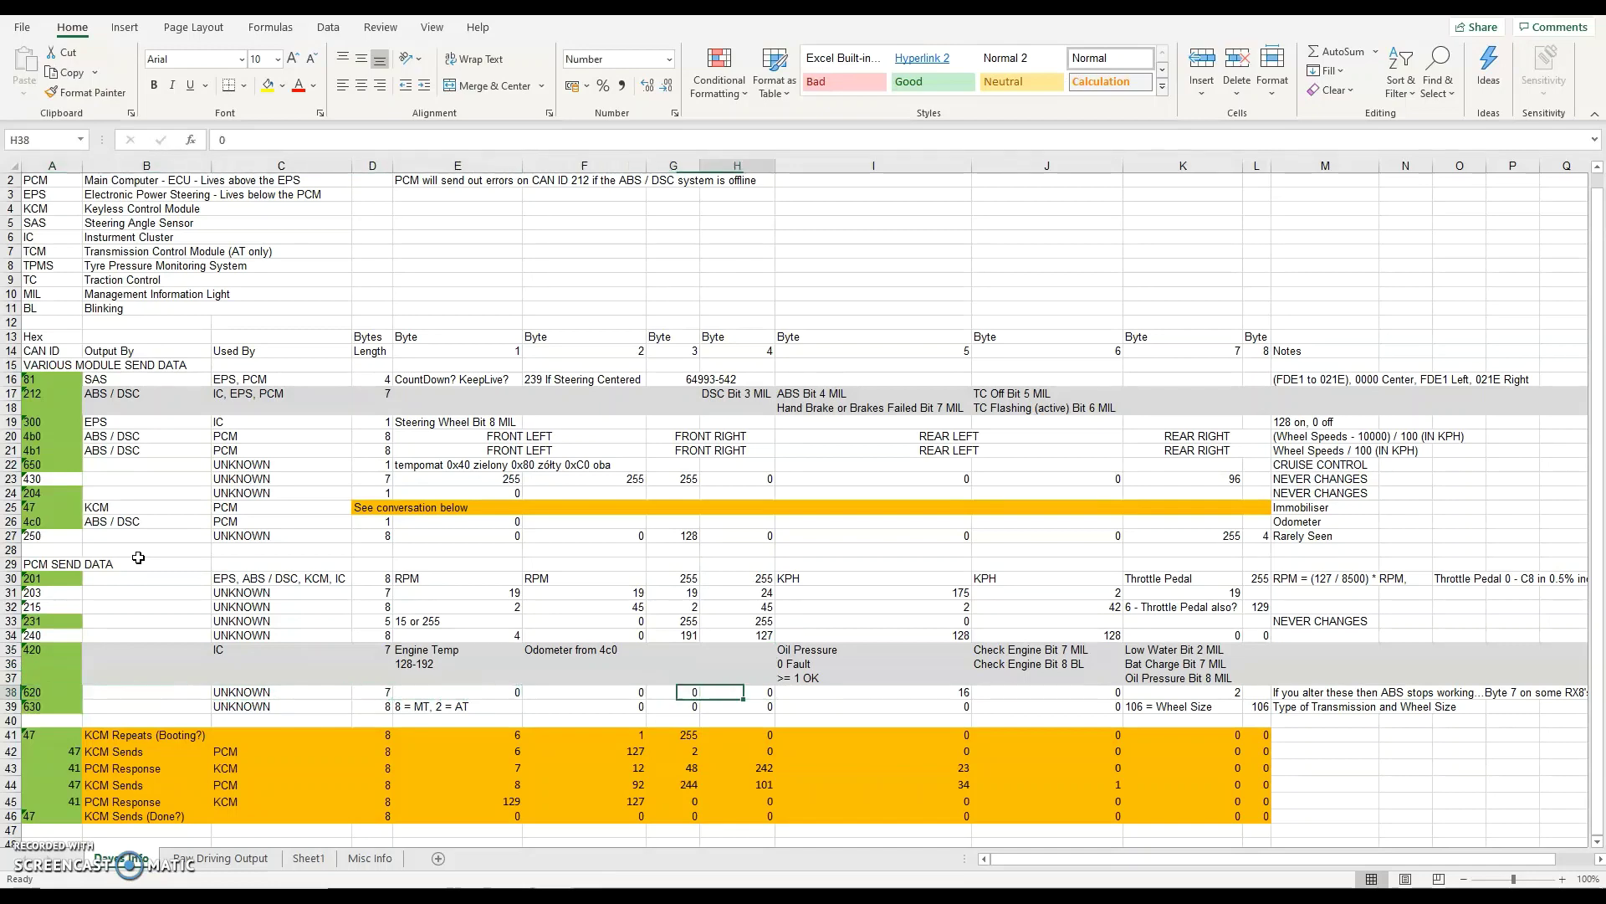
{"action": "key", "text": "Right"}
{"action": "key", "text": "Right"}
{"action": "key", "text": "Right"}
{"action": "key", "text": "Right"}
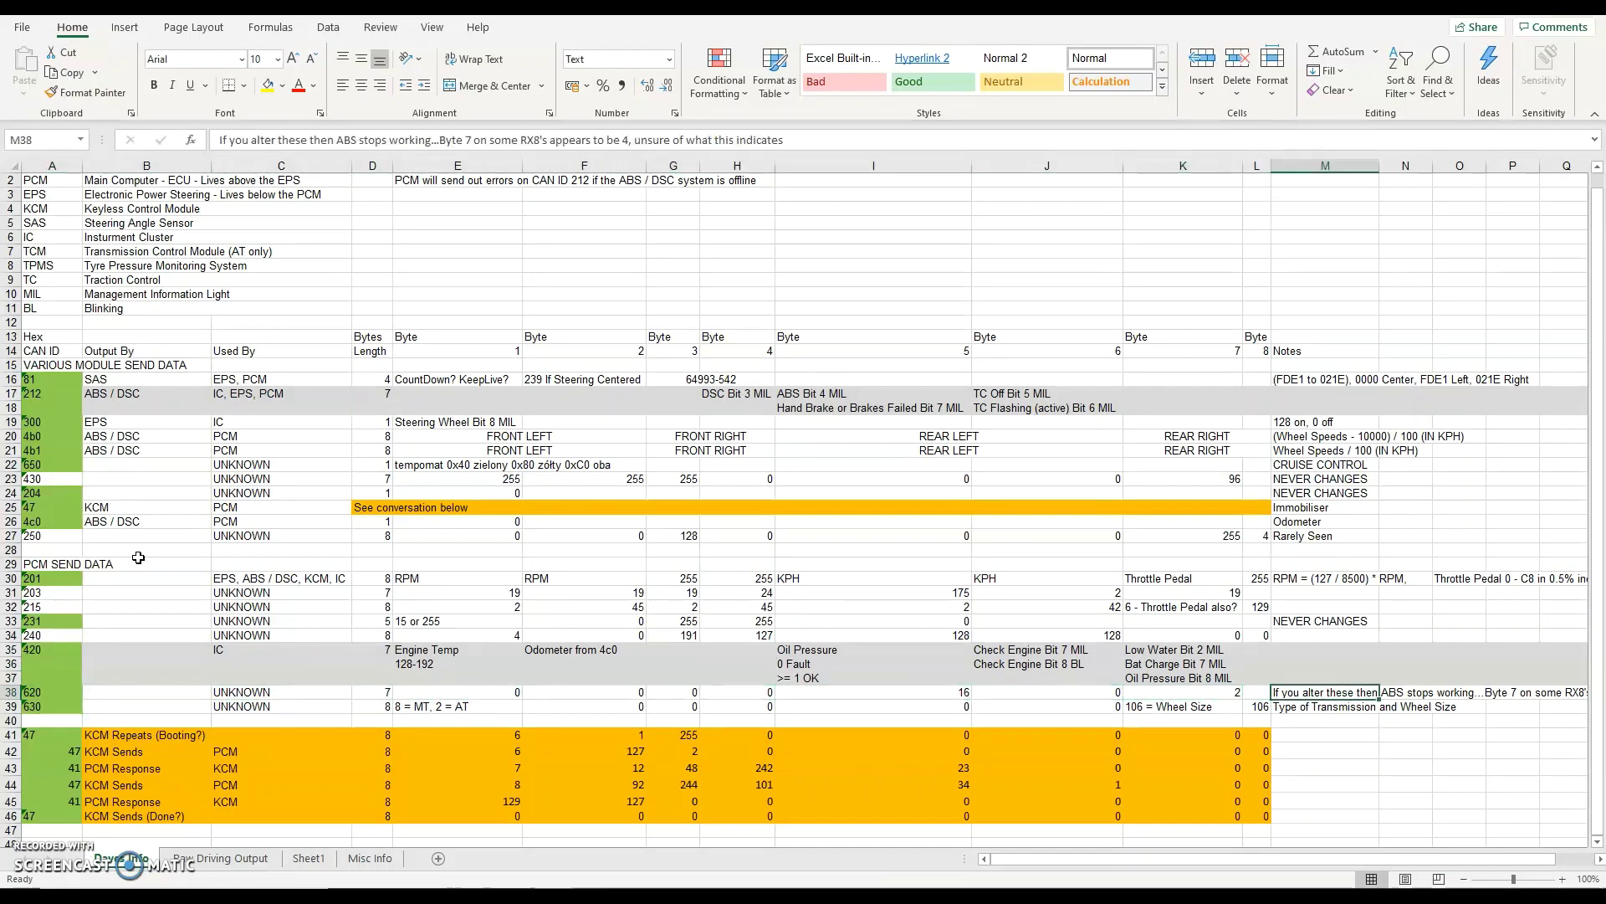
{"action": "key", "text": "Right"}
{"action": "key", "text": "Right"}
{"action": "key", "text": "Right"}
{"action": "key", "text": "Right"}
{"action": "key", "text": "Right"}
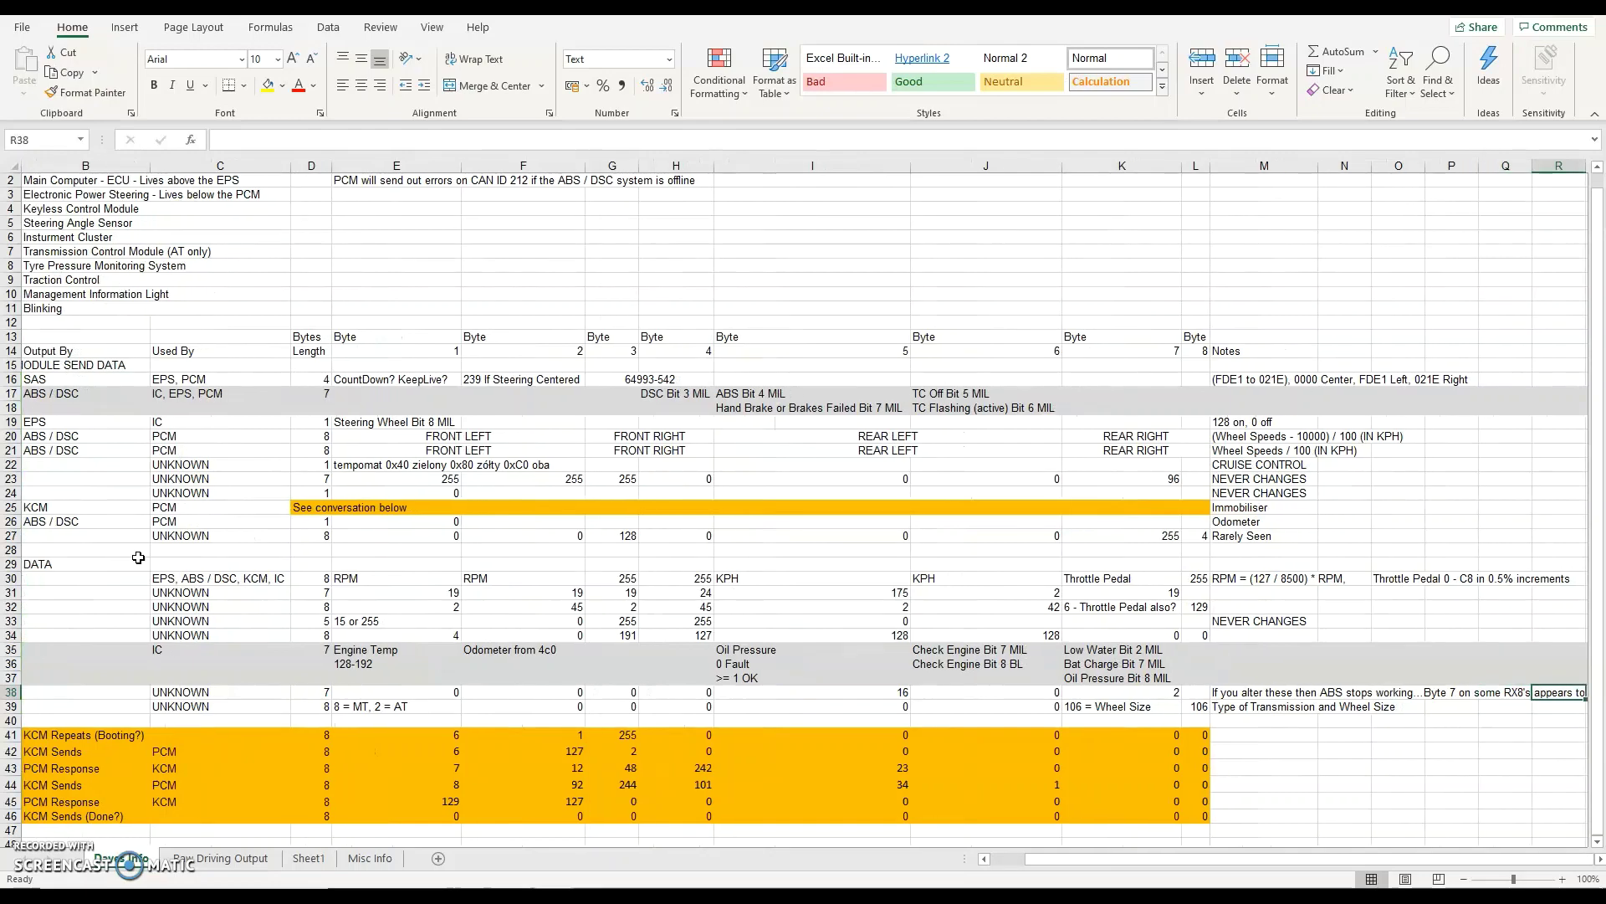
{"action": "key", "text": "Right"}
{"action": "key", "text": "Right"}
{"action": "key", "text": "Right"}
{"action": "key", "text": "Left"}
{"action": "key", "text": "Left"}
{"action": "key", "text": "Left"}
{"action": "key", "text": "Left"}
{"action": "key", "text": "Left"}
{"action": "key", "text": "Left"}
{"action": "key", "text": "Left"}
{"action": "key", "text": "Left"}
{"action": "key", "text": "Left"}
{"action": "key", "text": "Left"}
{"action": "key", "text": "Left"}
{"action": "key", "text": "Left"}
{"action": "key", "text": "Right"}
{"action": "key", "text": "Right"}
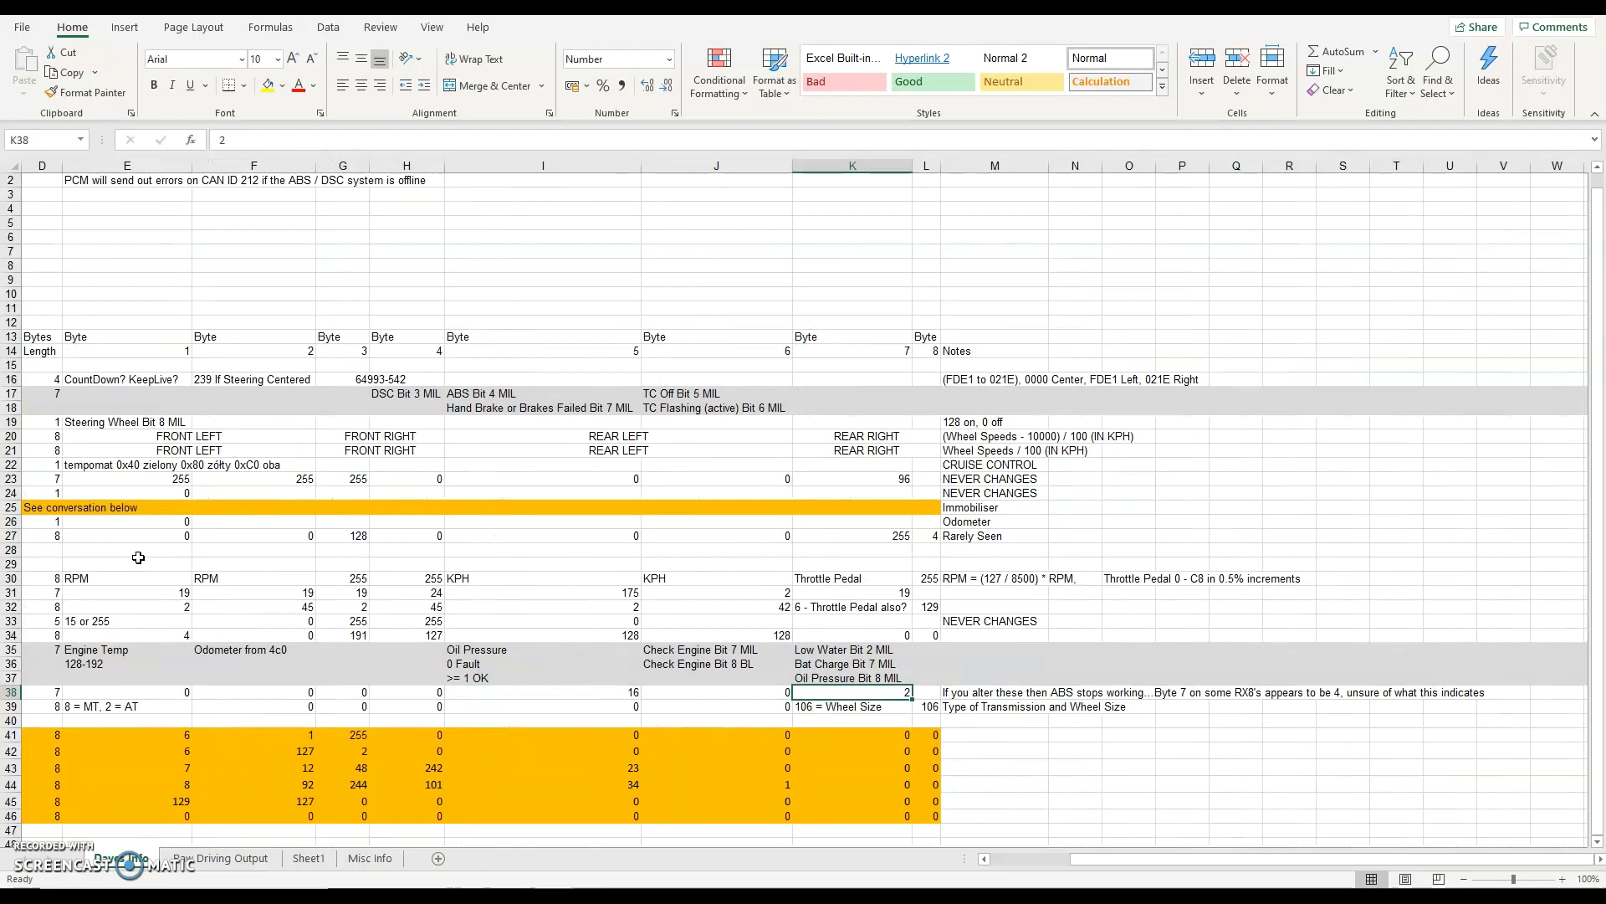
{"action": "key", "text": "Left"}
{"action": "key", "text": "Left"}
{"action": "key", "text": "Left"}
{"action": "key", "text": "Left"}
{"action": "key", "text": "Left"}
{"action": "key", "text": "Left"}
{"action": "key", "text": "Left"}
{"action": "key", "text": "Left"}
{"action": "key", "text": "Left"}
{"action": "key", "text": "Left"}
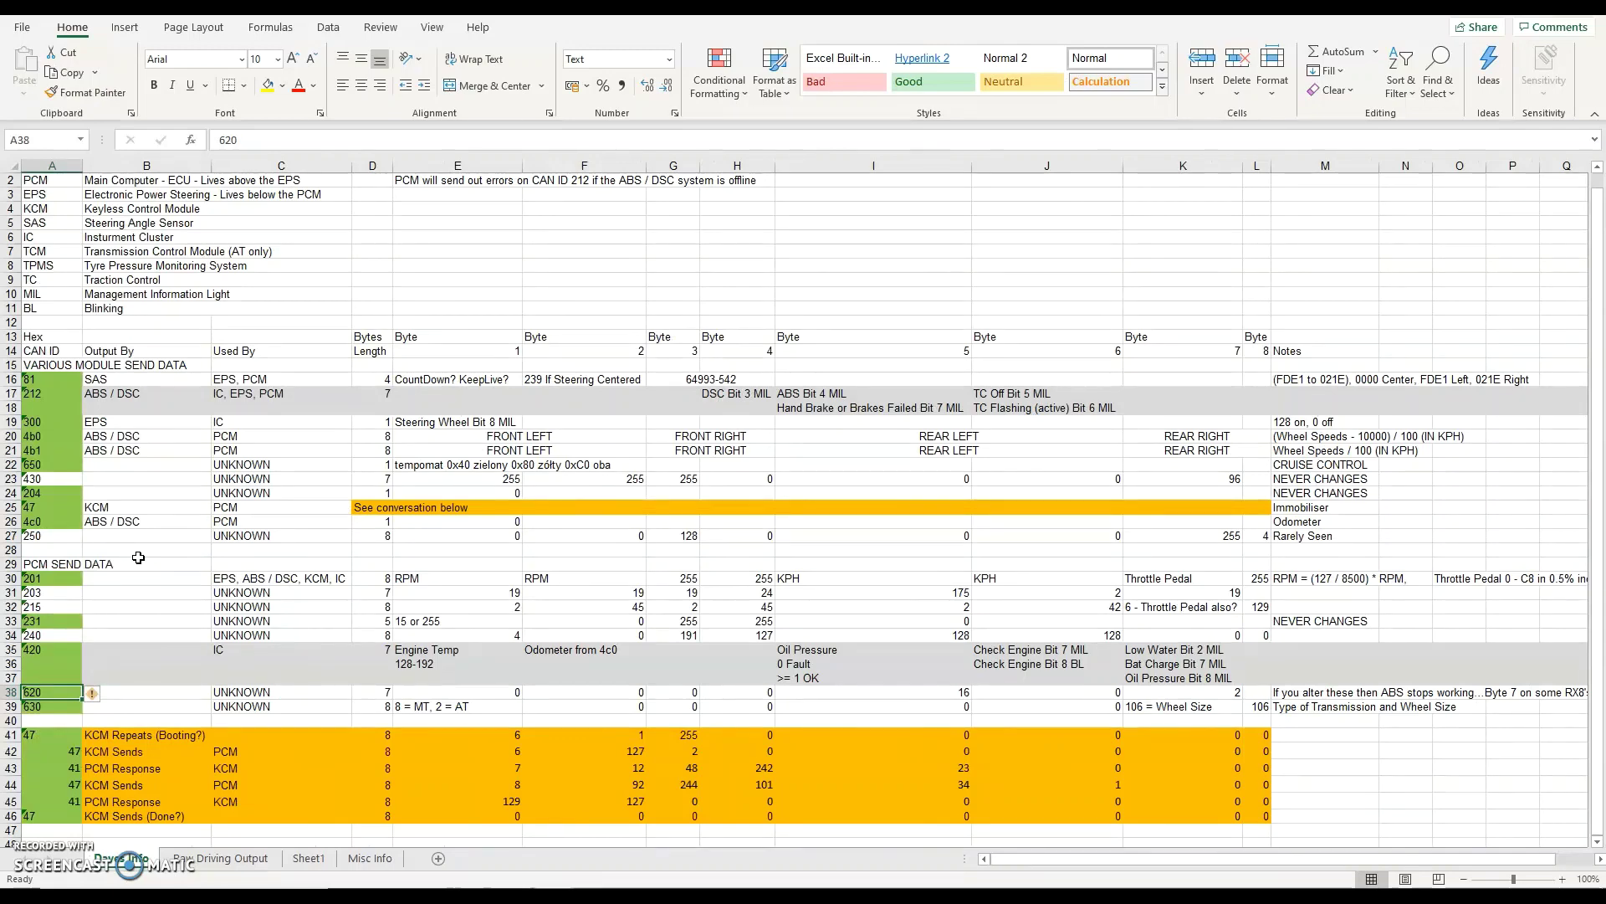
{"action": "key", "text": "Right"}
{"action": "key", "text": "Right"}
{"action": "key", "text": "Right"}
{"action": "key", "text": "Right"}
{"action": "key", "text": "Right"}
{"action": "key", "text": "Right"}
{"action": "key", "text": "Right"}
{"action": "key", "text": "Right"}
{"action": "key", "text": "Right"}
{"action": "key", "text": "Right"}
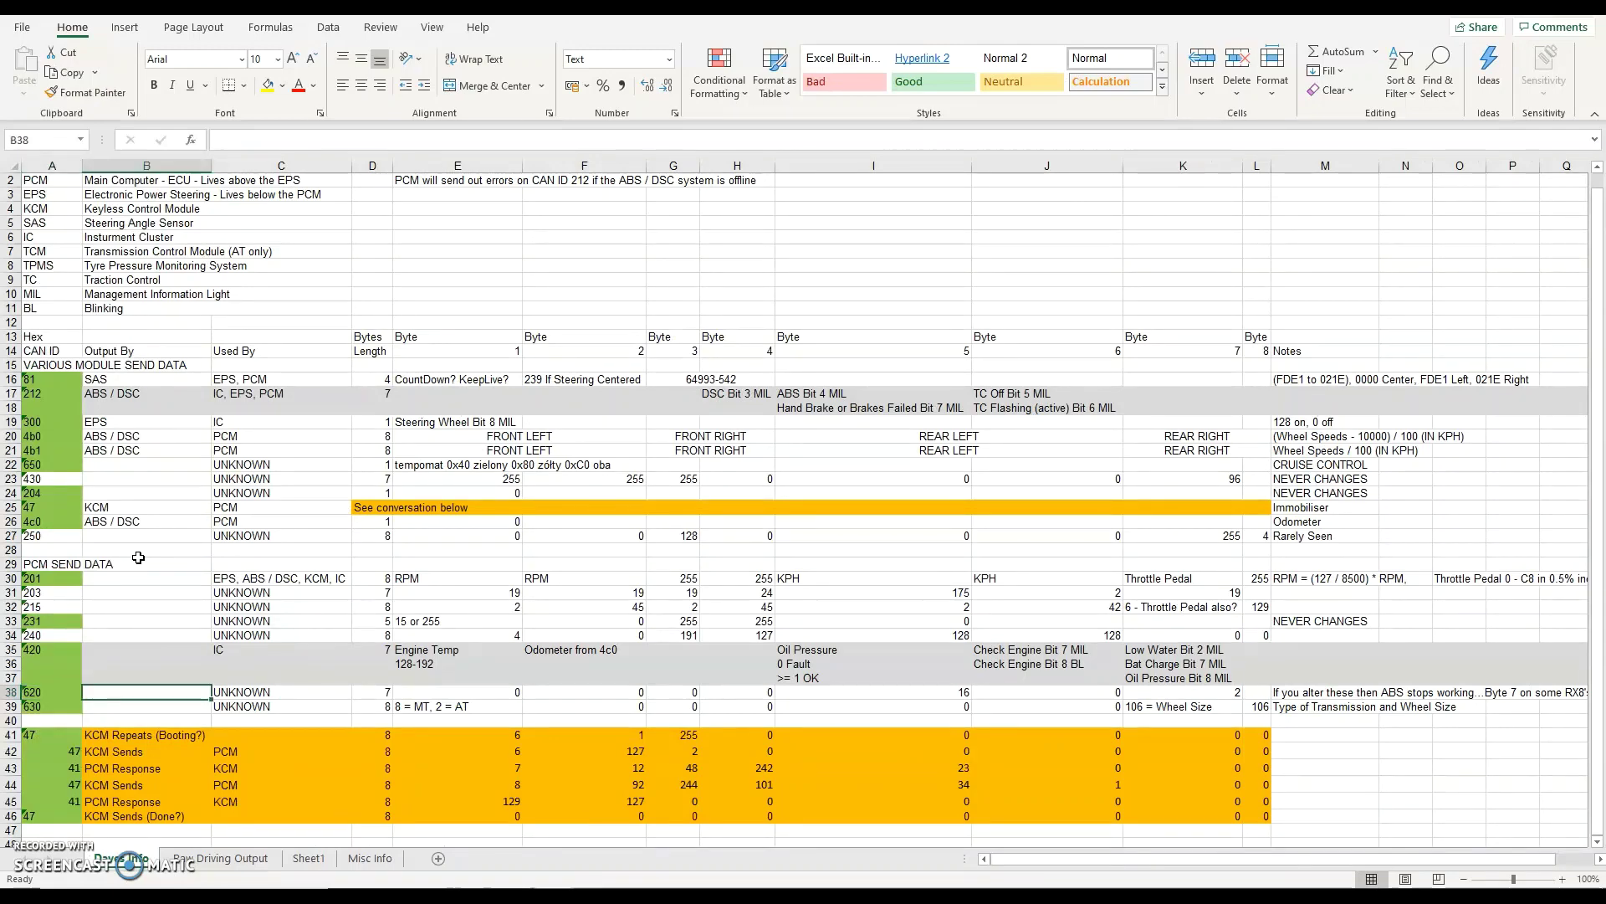
{"action": "key", "text": "Left"}
{"action": "key", "text": "Left"}
{"action": "key", "text": "Left"}
{"action": "key", "text": "Left"}
{"action": "key", "text": "Left"}
{"action": "key", "text": "Left"}
{"action": "key", "text": "Left"}
{"action": "key", "text": "Left"}
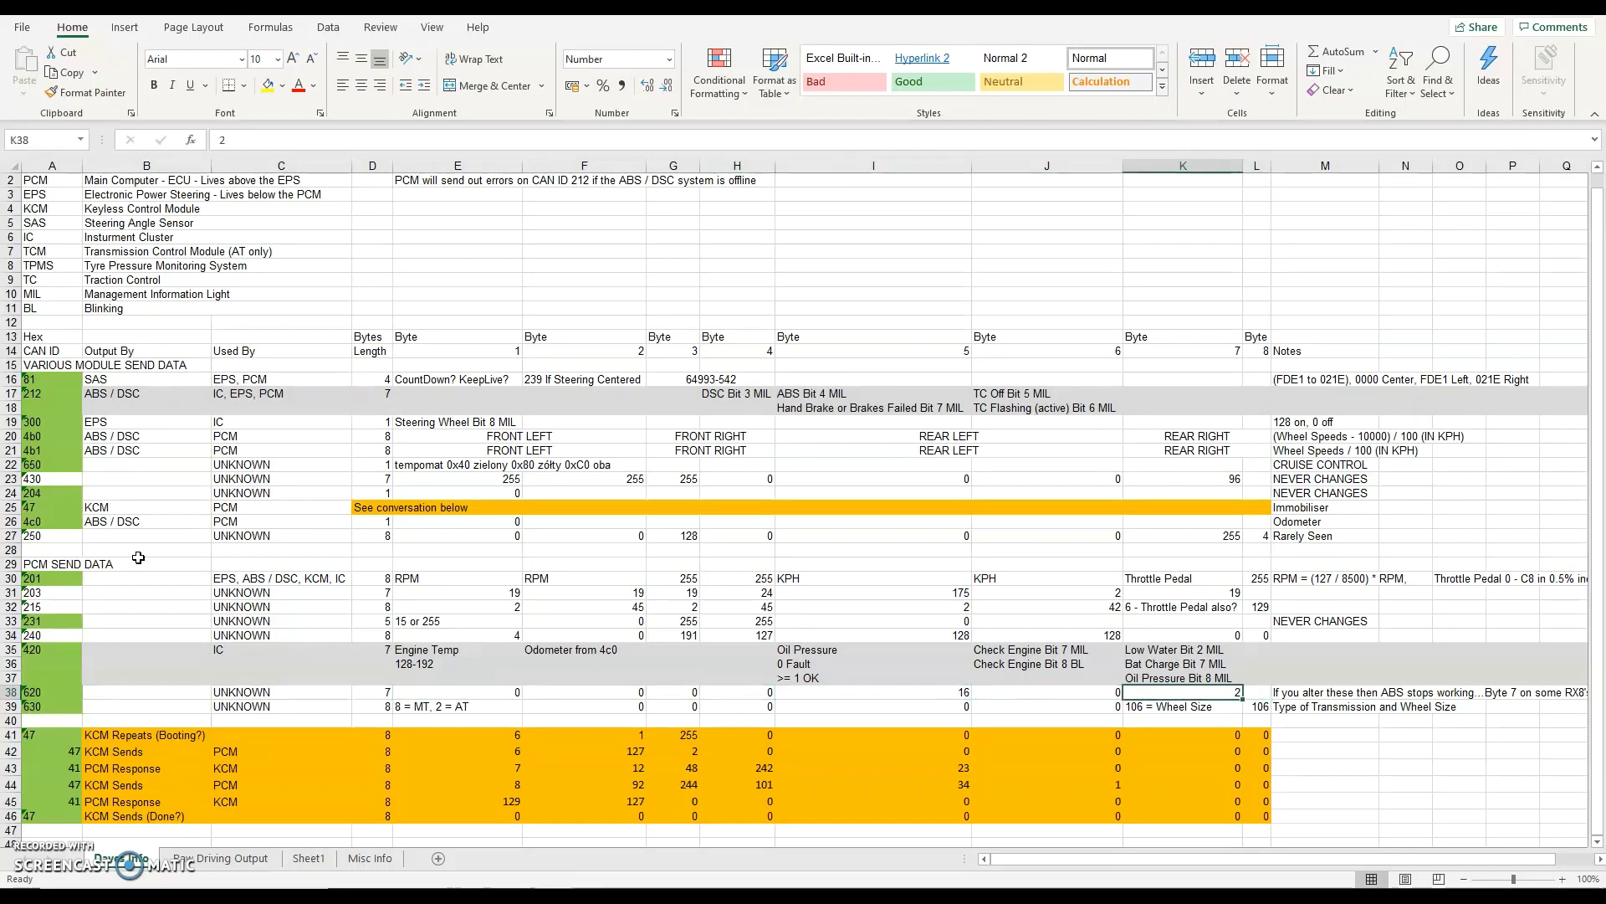
{"action": "key", "text": "Left"}
{"action": "key", "text": "Left"}
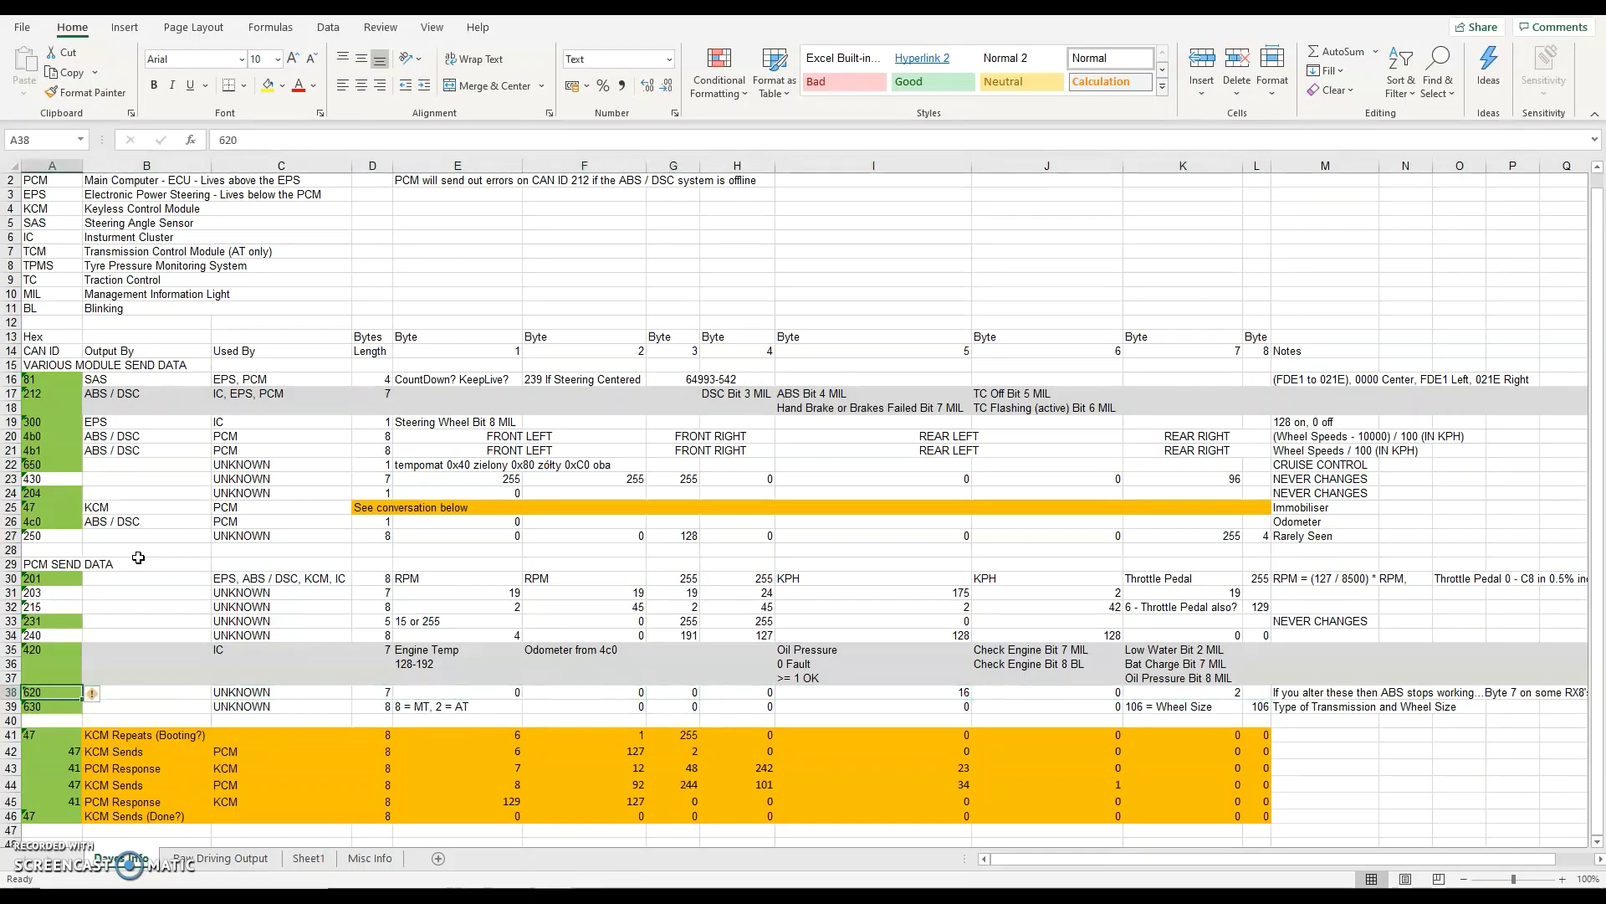
{"action": "key", "text": "Down"}
{"action": "key", "text": "Right"}
{"action": "key", "text": "Right"}
{"action": "key", "text": "Right"}
{"action": "key", "text": "Right"}
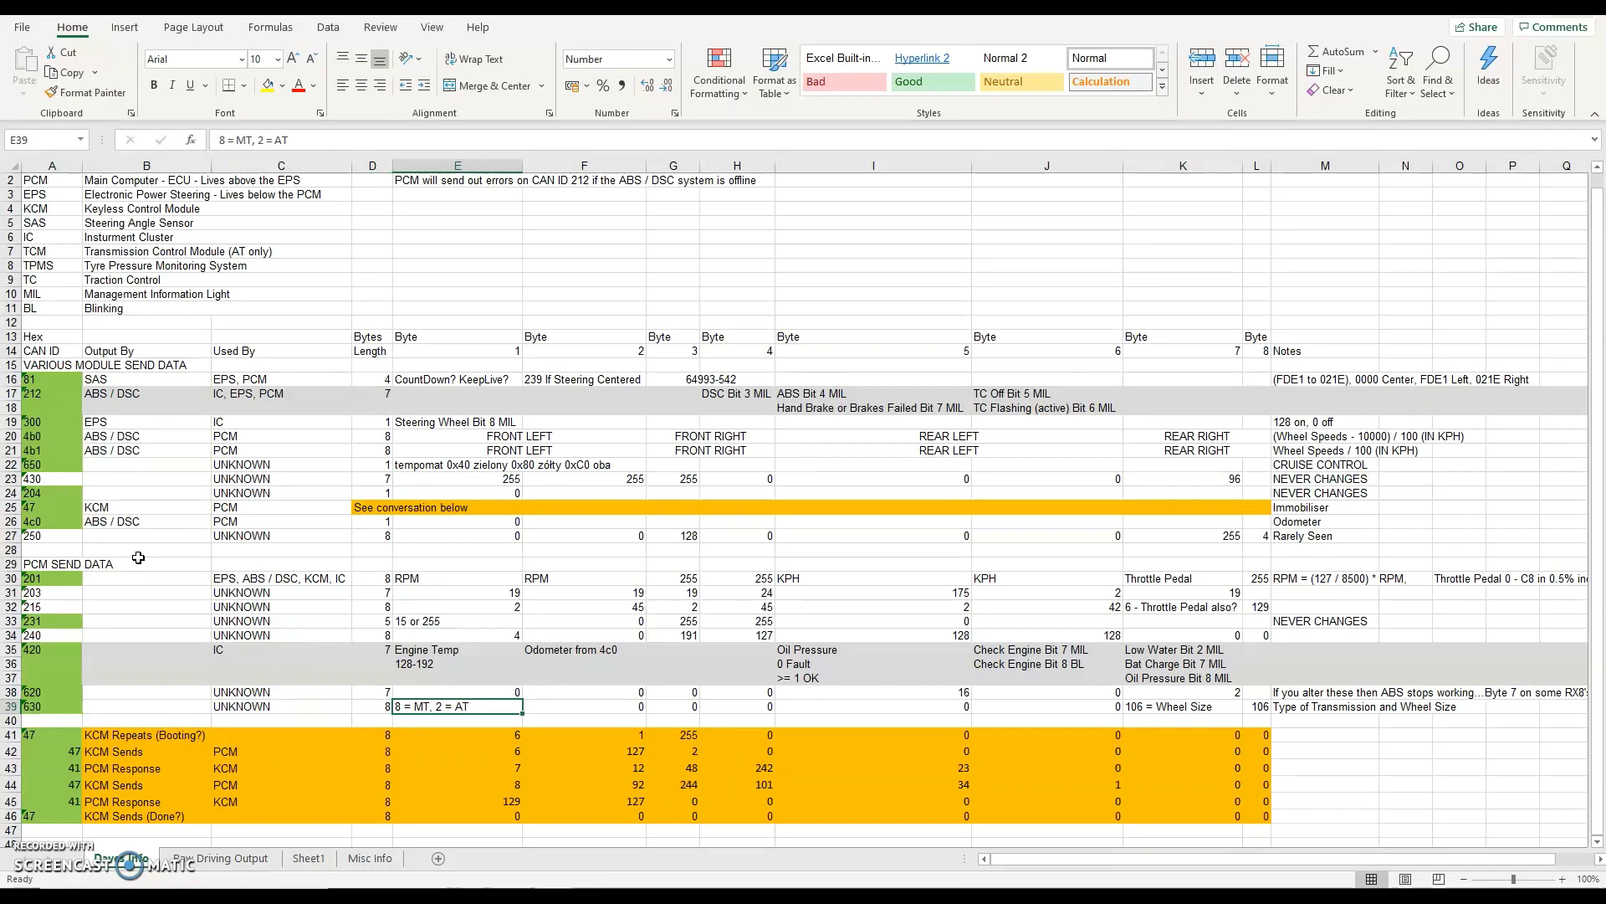
{"action": "key", "text": "Right"}
{"action": "key", "text": "Right"}
{"action": "key", "text": "Right"}
{"action": "key", "text": "Right"}
{"action": "key", "text": "Right"}
{"action": "key", "text": "Right"}
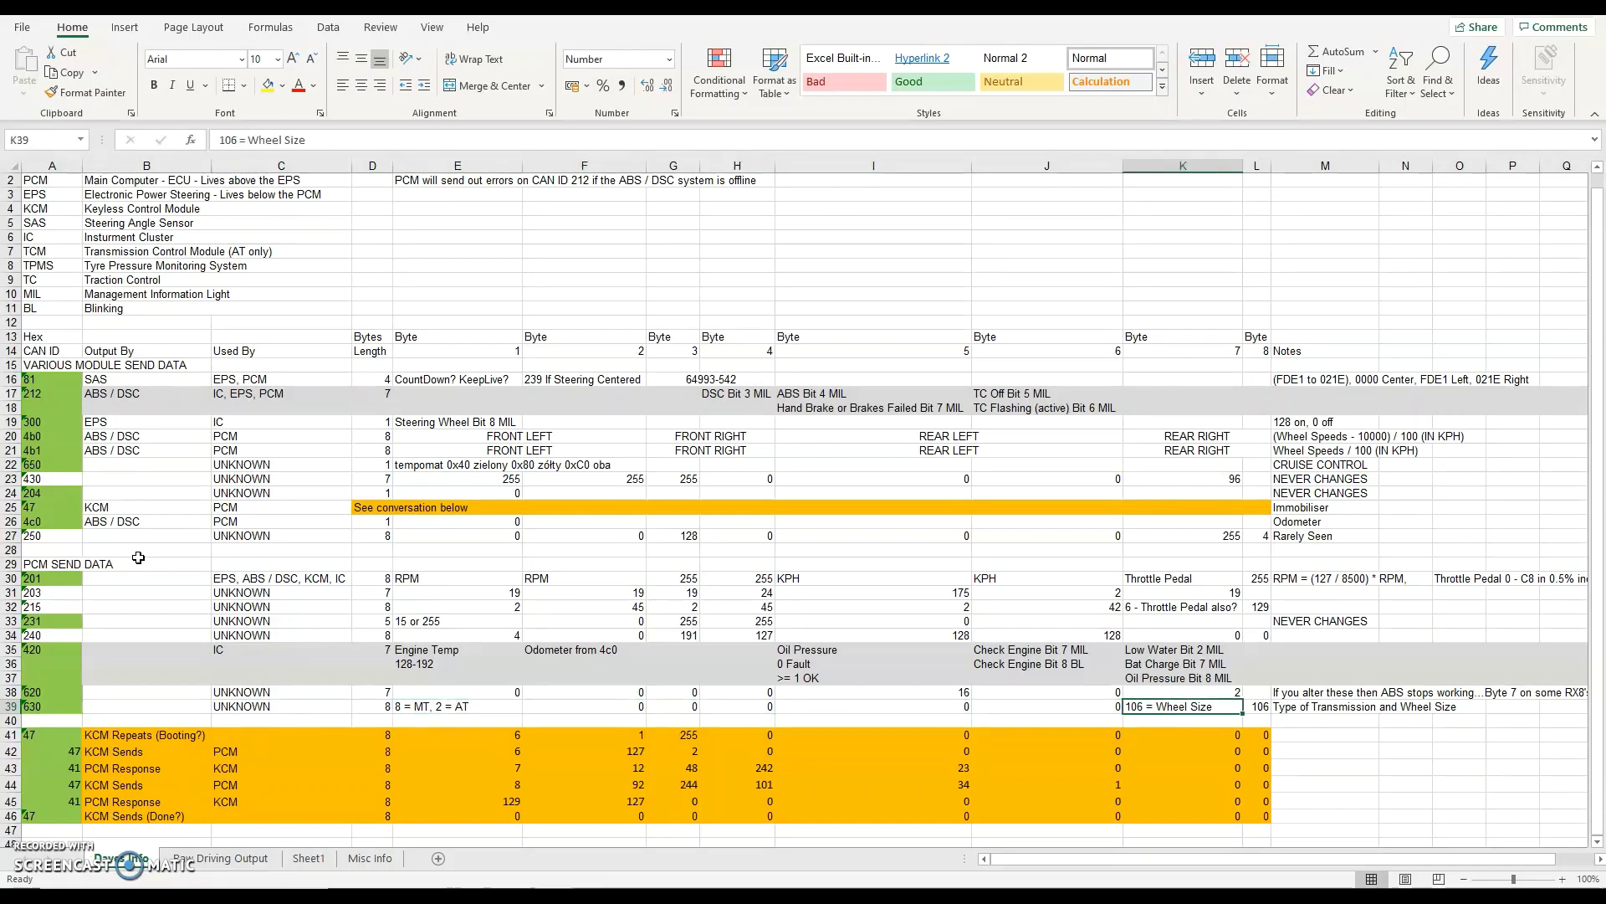
{"action": "key", "text": "Right"}
{"action": "key", "text": "Left"}
{"action": "key", "text": "Left"}
{"action": "key", "text": "Left"}
{"action": "key", "text": "Right"}
{"action": "key", "text": "Right"}
{"action": "key", "text": "Left"}
{"action": "key", "text": "Left"}
{"action": "key", "text": "Left"}
{"action": "key", "text": "Left"}
{"action": "key", "text": "Left"}
{"action": "key", "text": "Left"}
{"action": "key", "text": "Left"}
{"action": "key", "text": "Left"}
{"action": "key", "text": "Left"}
{"action": "key", "text": "Left"}
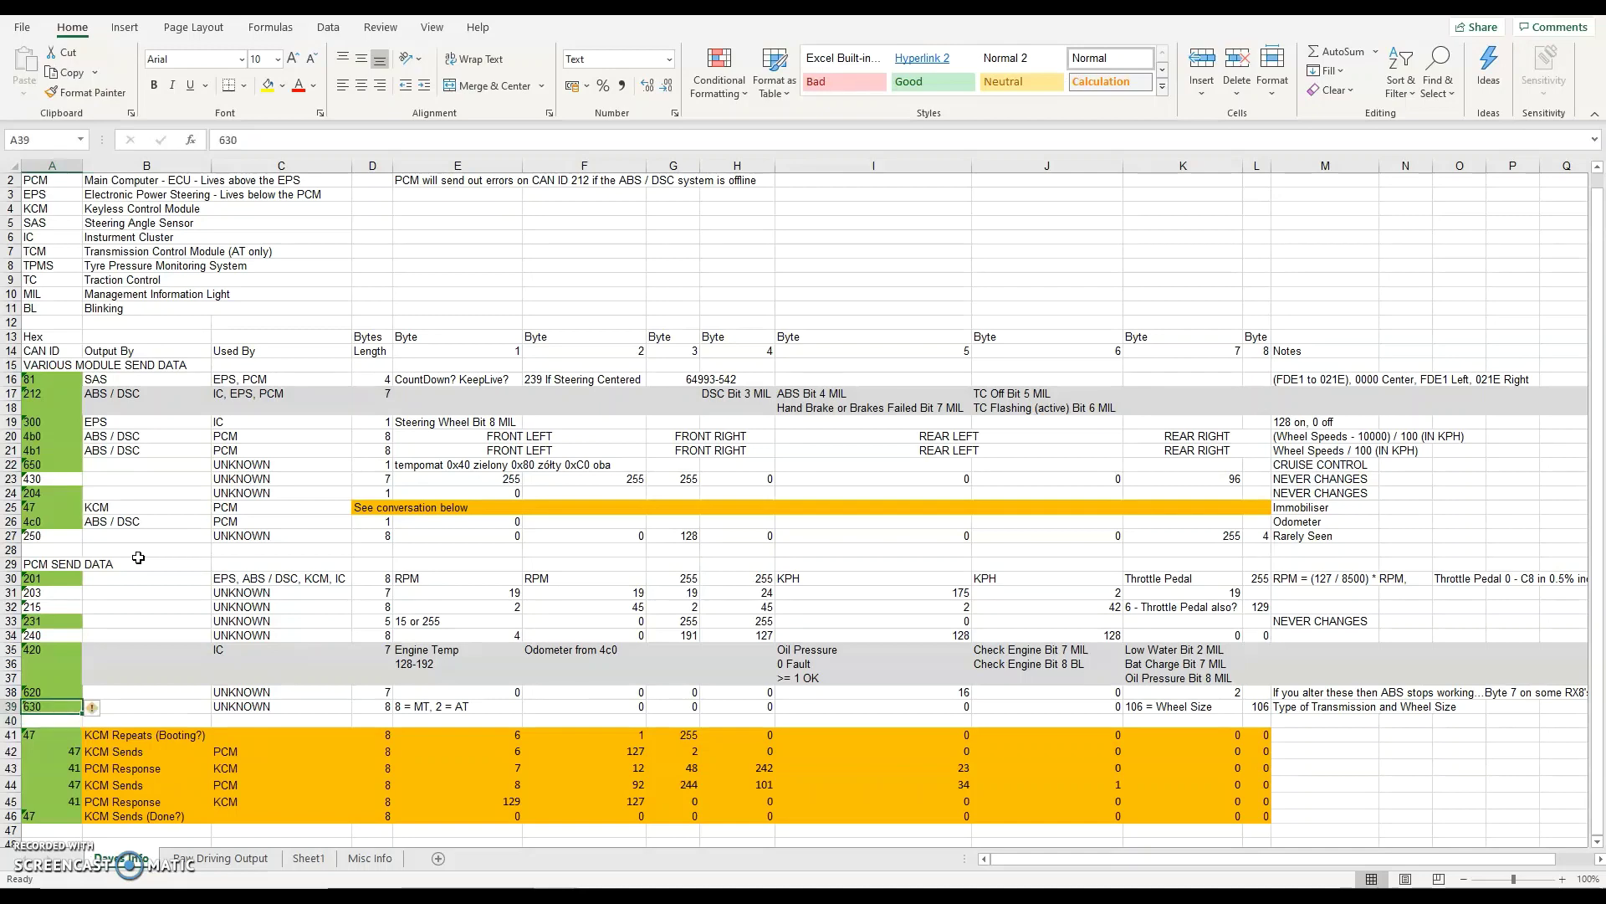
{"action": "key", "text": "Up"}
{"action": "key", "text": "Up"}
{"action": "key", "text": "Up"}
{"action": "key", "text": "Down"}
{"action": "key", "text": "Down"}
{"action": "key", "text": "Down"}
{"action": "key", "text": "Down"}
{"action": "key", "text": "Down"}
{"action": "key", "text": "Down"}
{"action": "key", "text": "Down"}
{"action": "key", "text": "Down"}
{"action": "key", "text": "Down"}
{"action": "key", "text": "Down"}
{"action": "key", "text": "Down"}
{"action": "key", "text": "Down"}
{"action": "key", "text": "Down"}
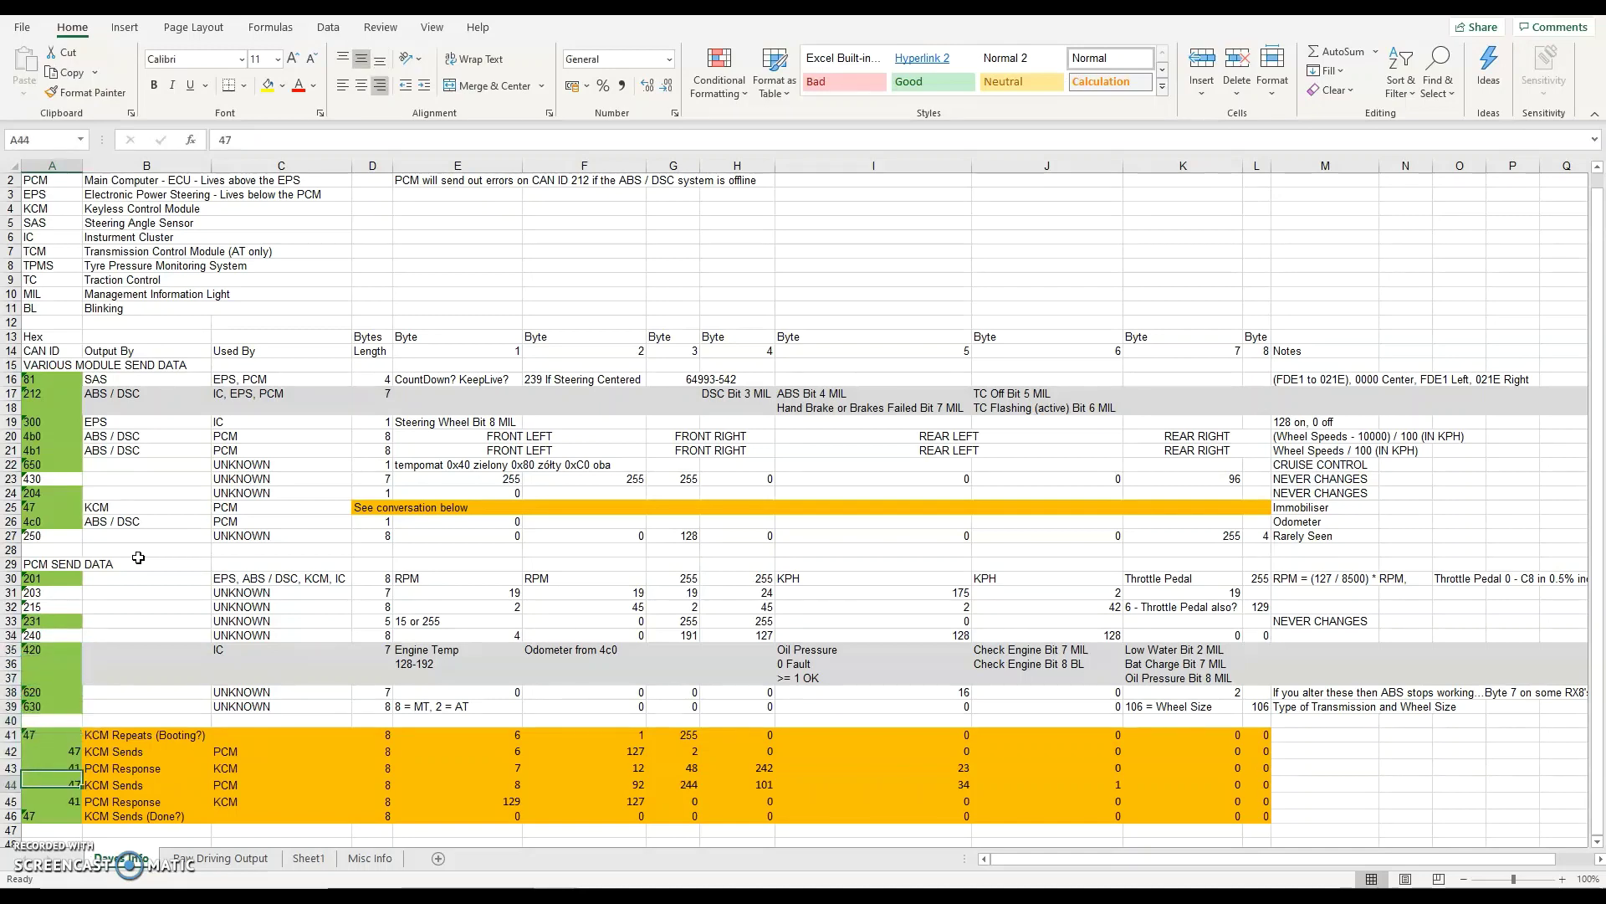
{"action": "key", "text": "Down"}
{"action": "key", "text": "Down"}
{"action": "key", "text": "Down"}
{"action": "key", "text": "Up"}
{"action": "key", "text": "Up"}
{"action": "key", "text": "Up"}
{"action": "key", "text": "Up"}
{"action": "key", "text": "Up"}
{"action": "key", "text": "Up"}
{"action": "key", "text": "Up"}
{"action": "key", "text": "Up"}
{"action": "key", "text": "Up"}
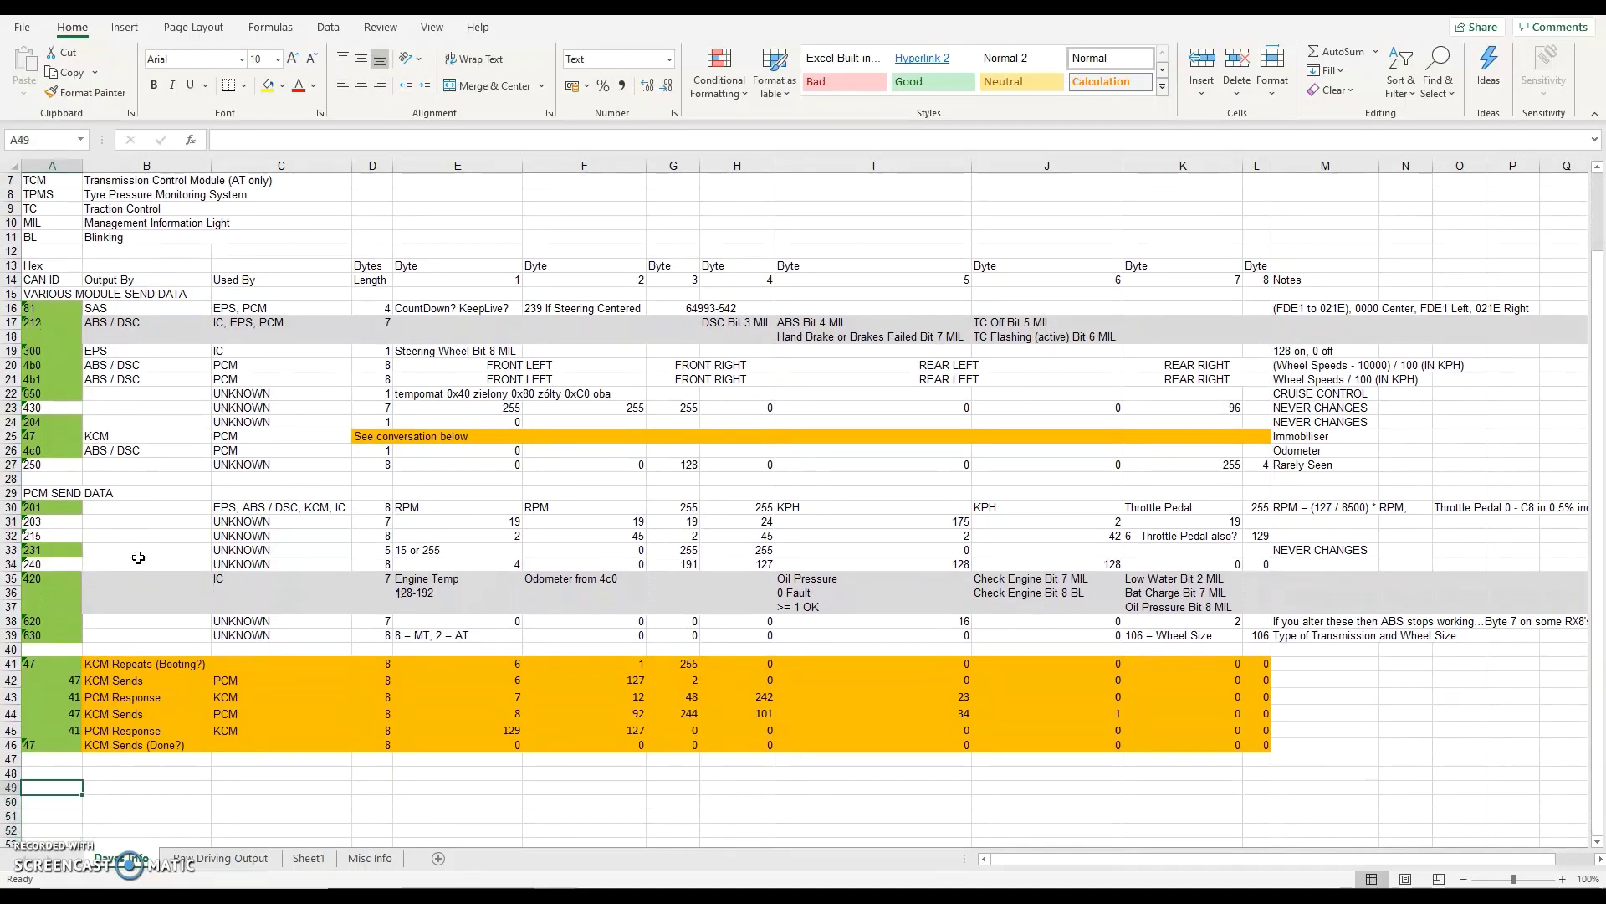
{"action": "key", "text": "Up"}
{"action": "key", "text": "Up"}
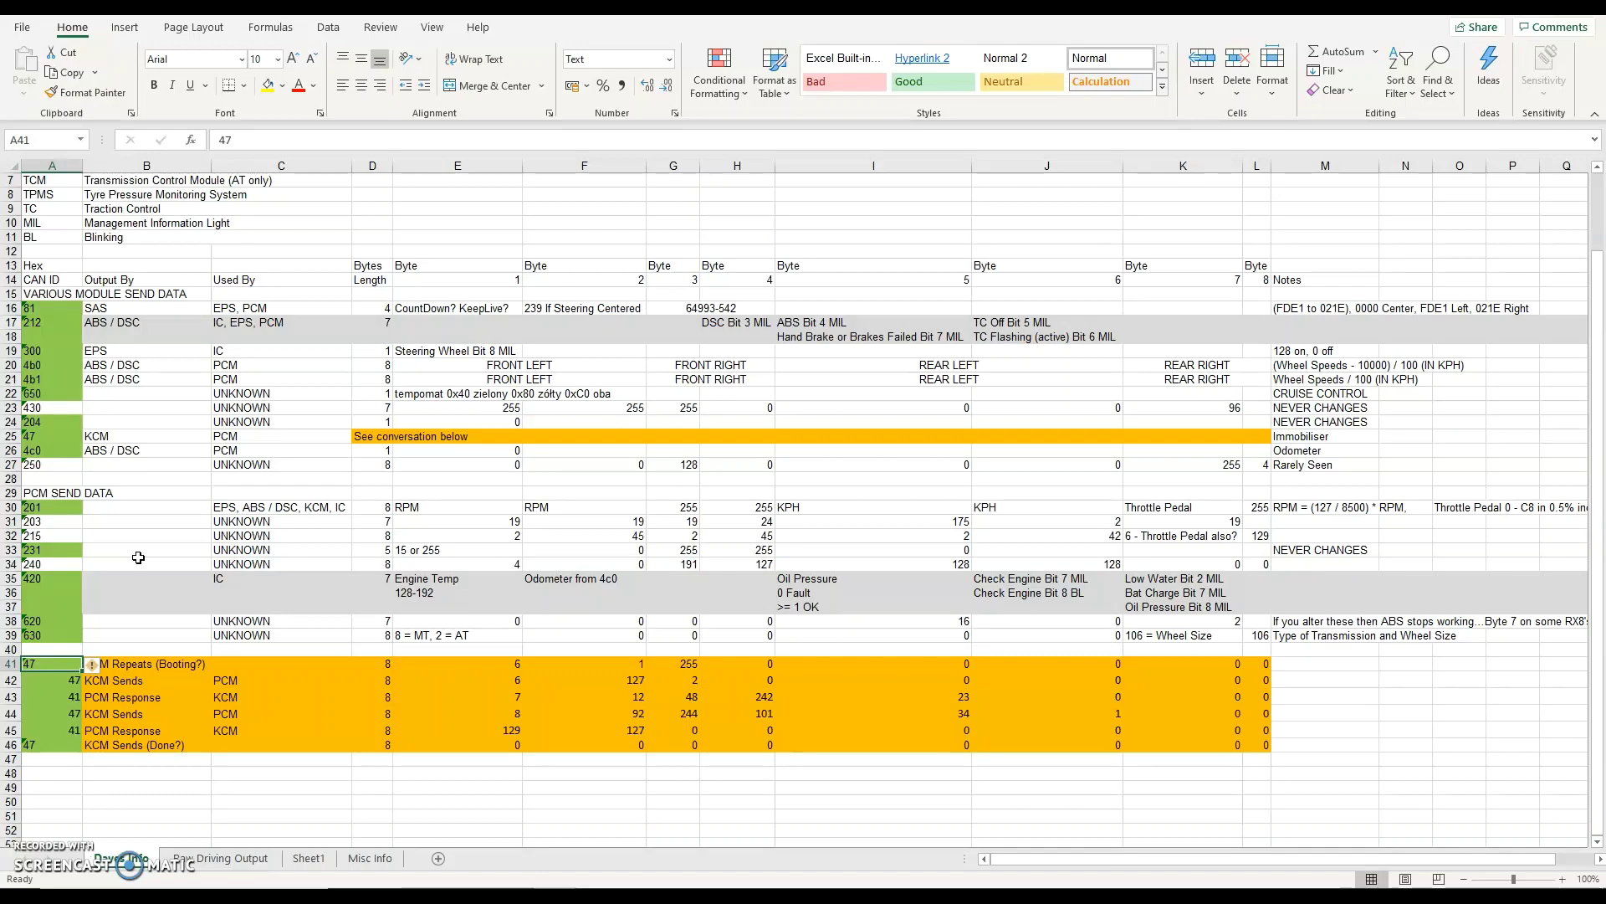
{"action": "key", "text": "Down"}
{"action": "key", "text": "Down"}
{"action": "key", "text": "Down"}
{"action": "key", "text": "Down"}
{"action": "key", "text": "Down"}
{"action": "key", "text": "Up"}
{"action": "key", "text": "Up"}
{"action": "key", "text": "Up"}
{"action": "key", "text": "Up"}
{"action": "key", "text": "Up"}
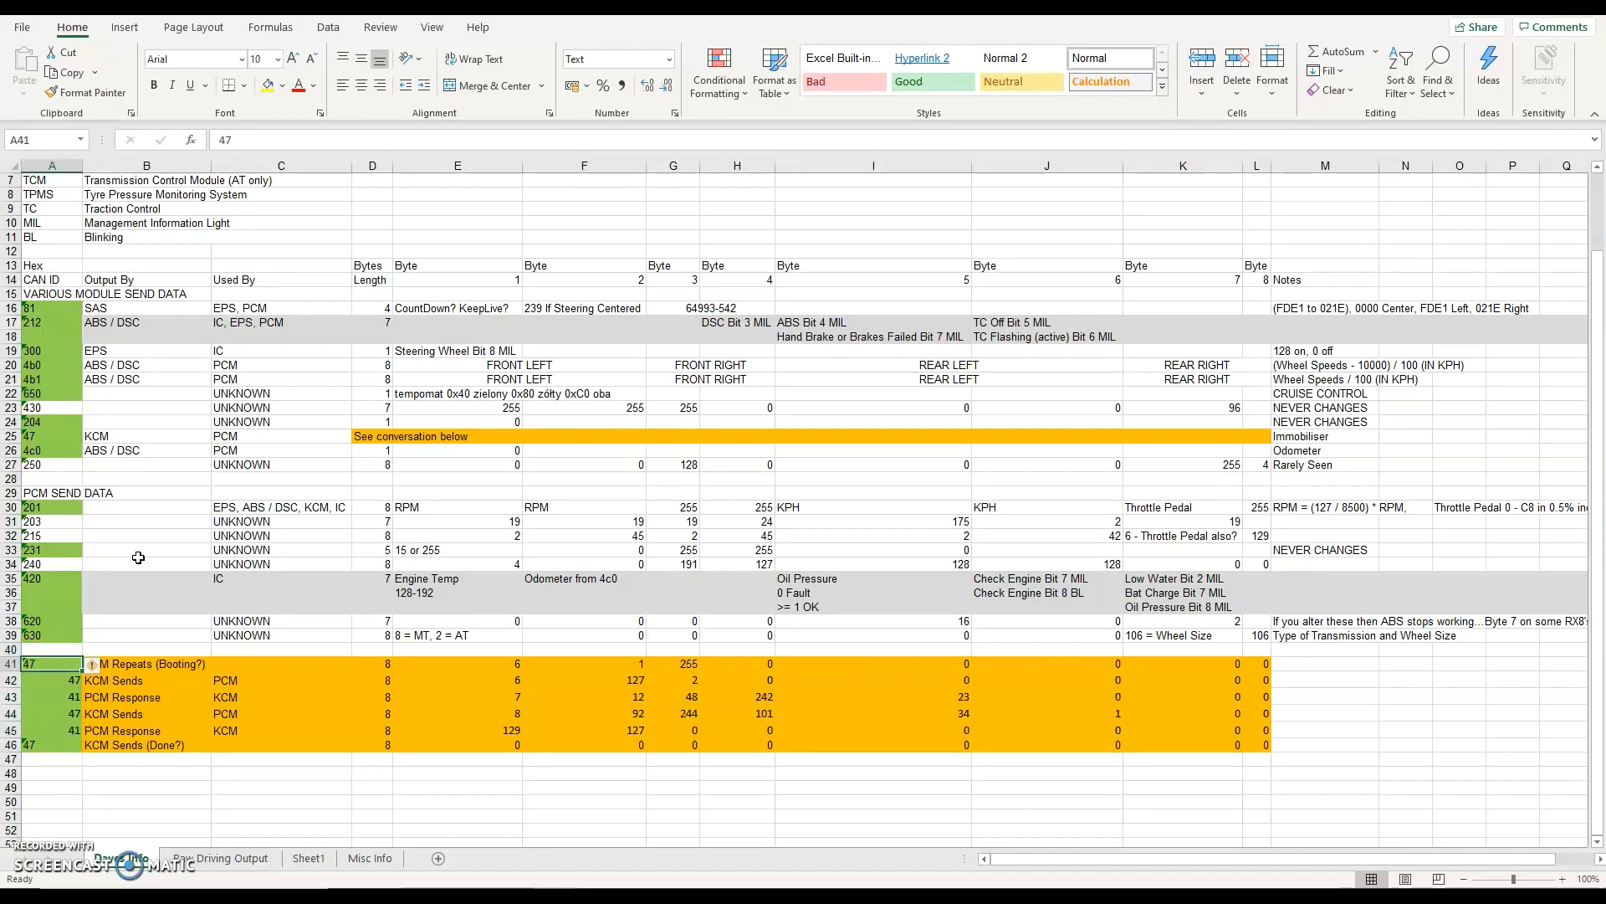